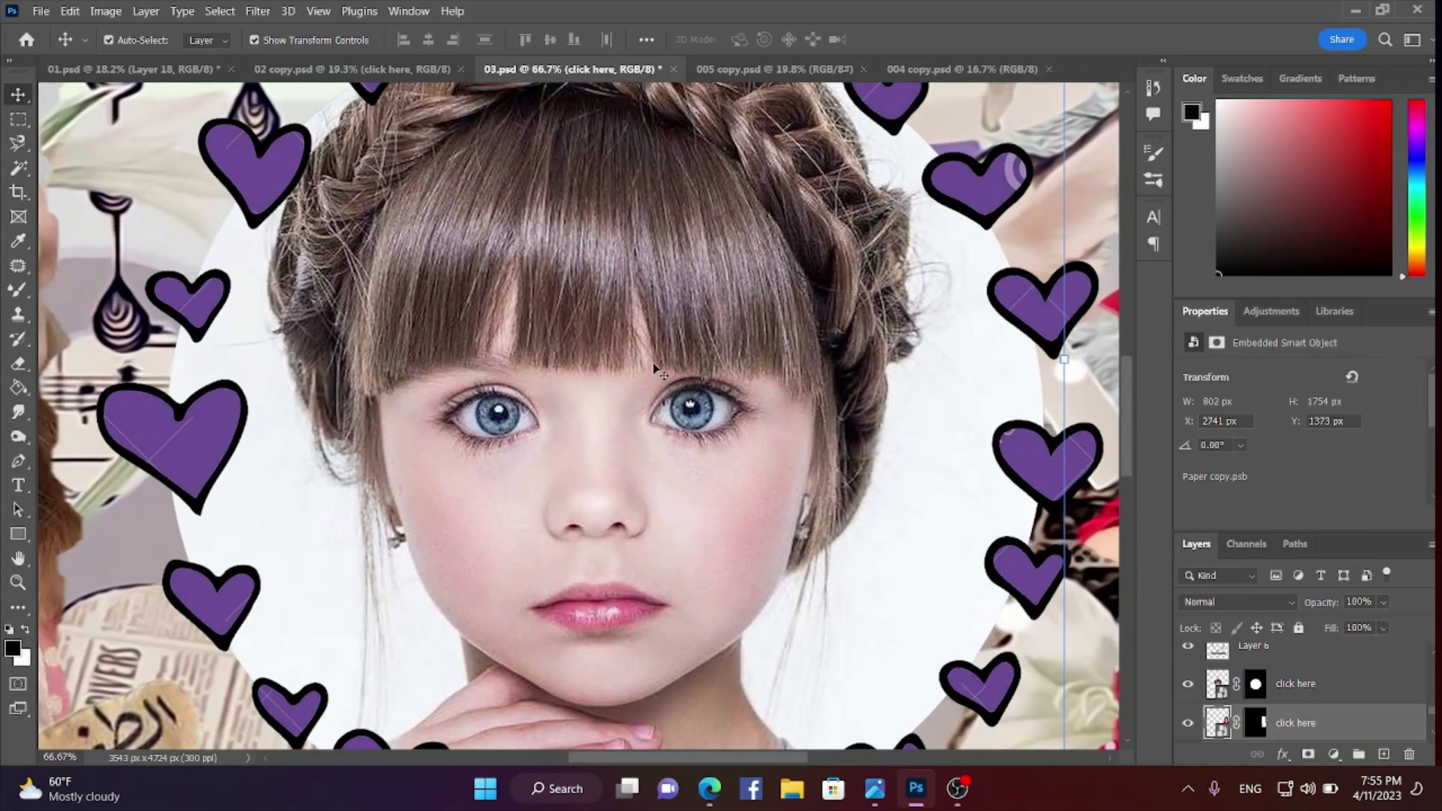
Examine the collage's purple heart frame, the central portrait and the surrounding girl photos
scroll(699, 363, down, 5)
scroll(719, 360, down, 5)
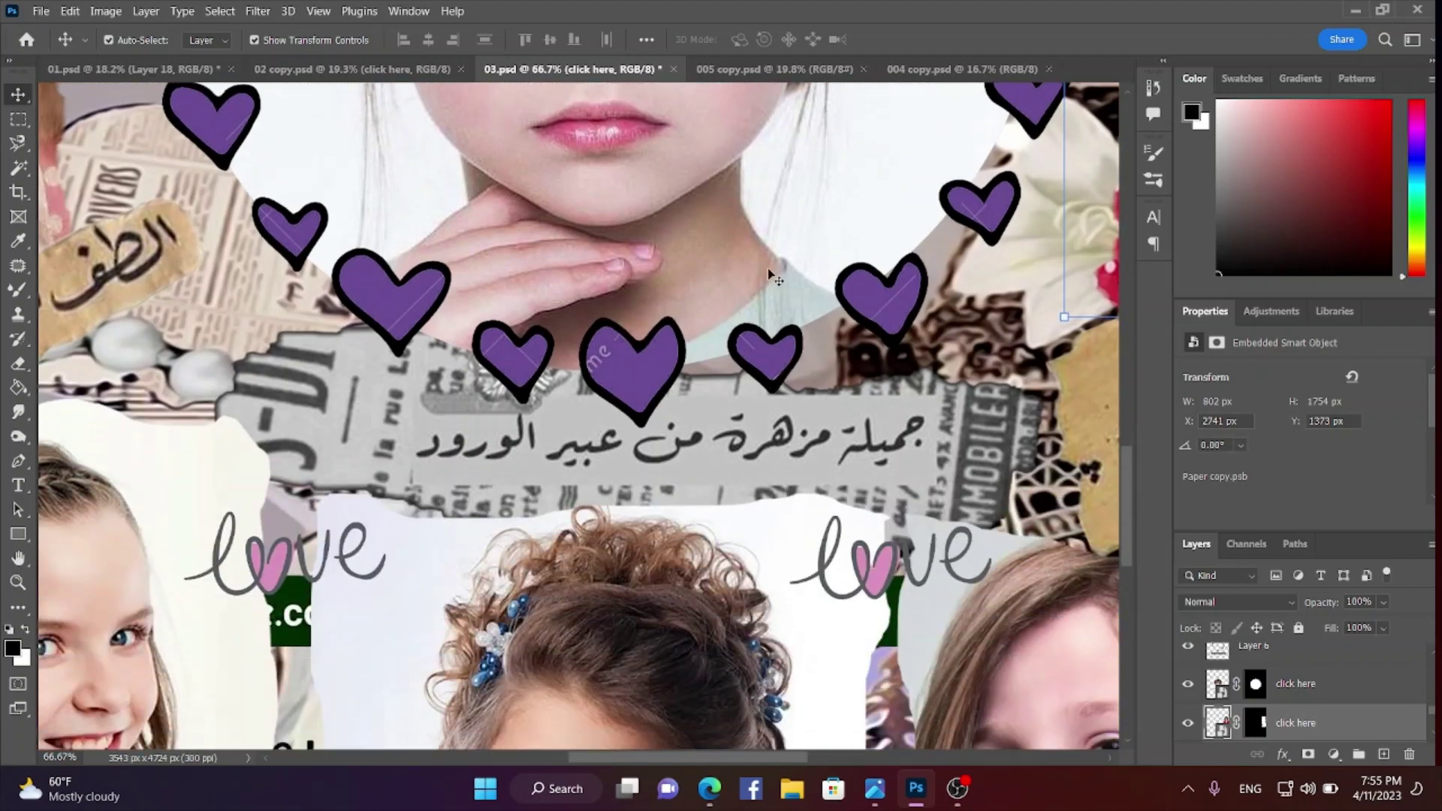
key(ctrl+minus)
key(ctrl+minus)
key(ctrl+minus)
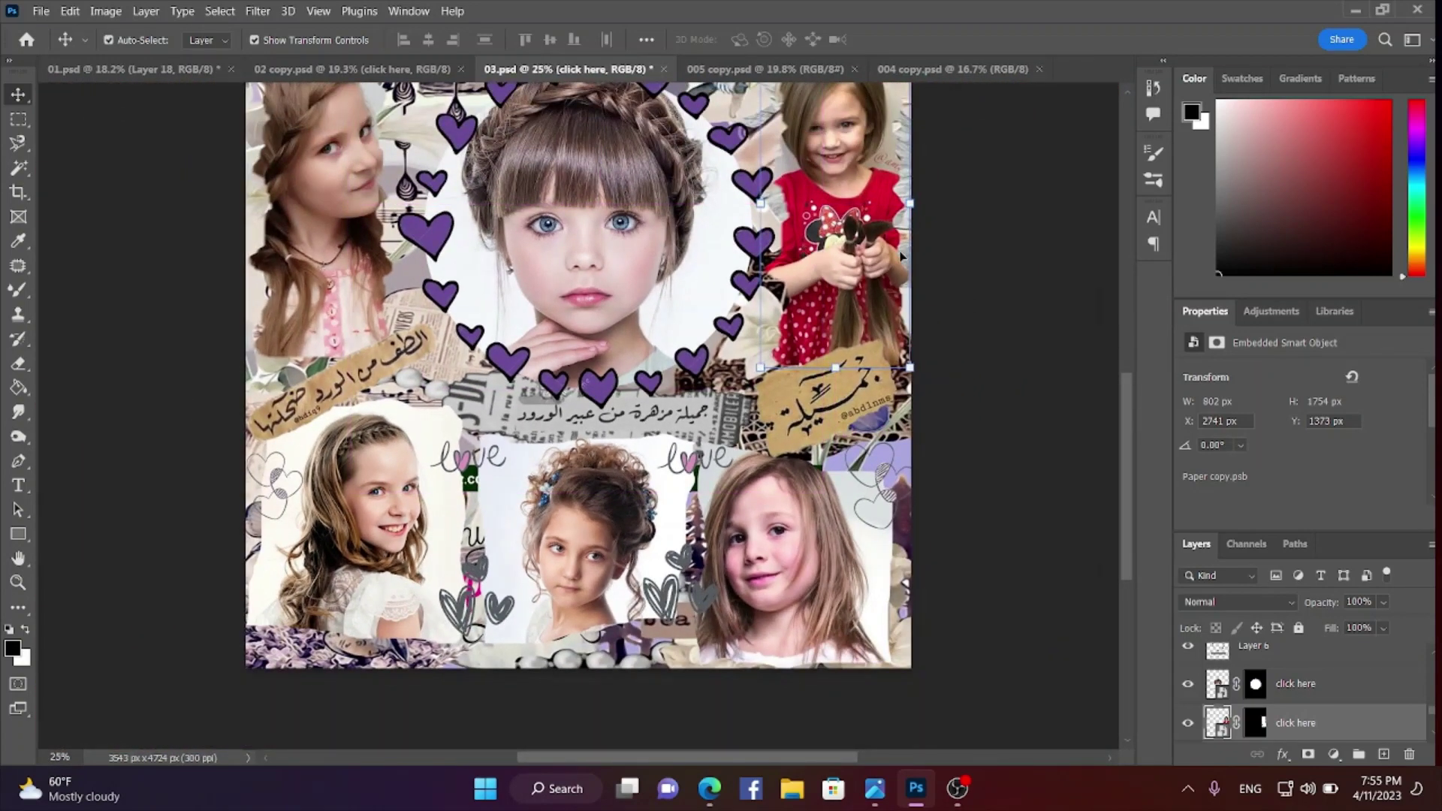
scroll(632, 368, up, 3)
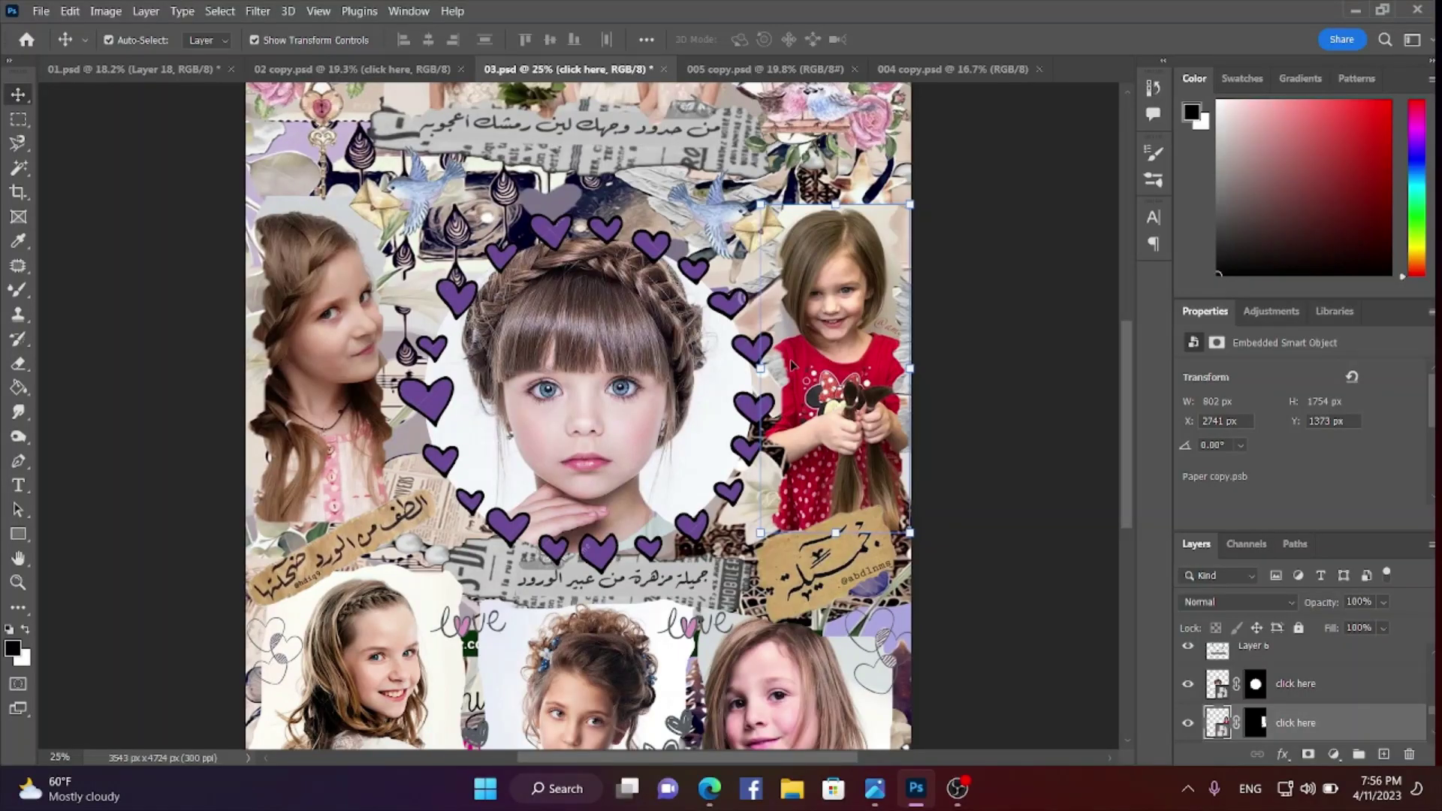
click(593, 390)
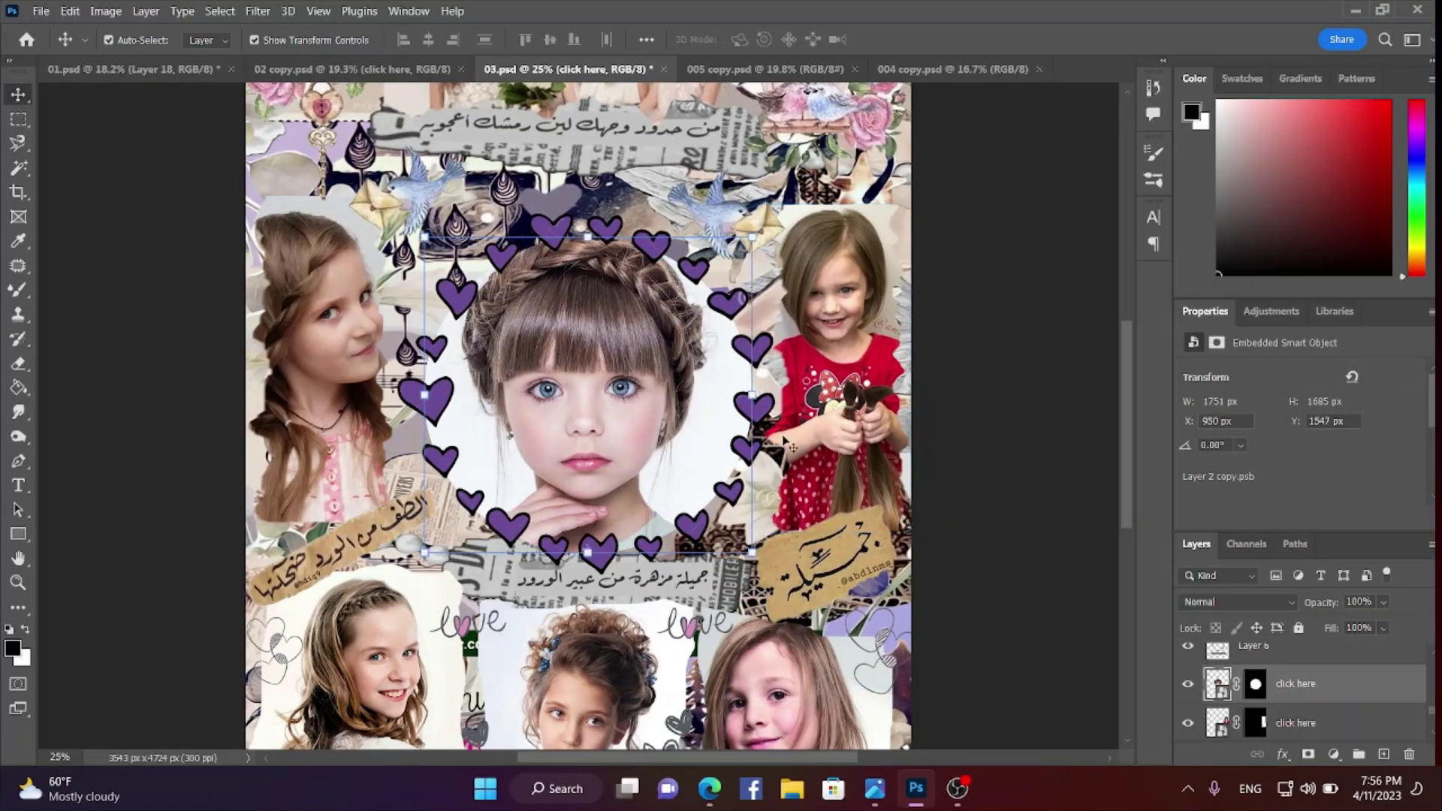
scroll(787, 445, down, 3)
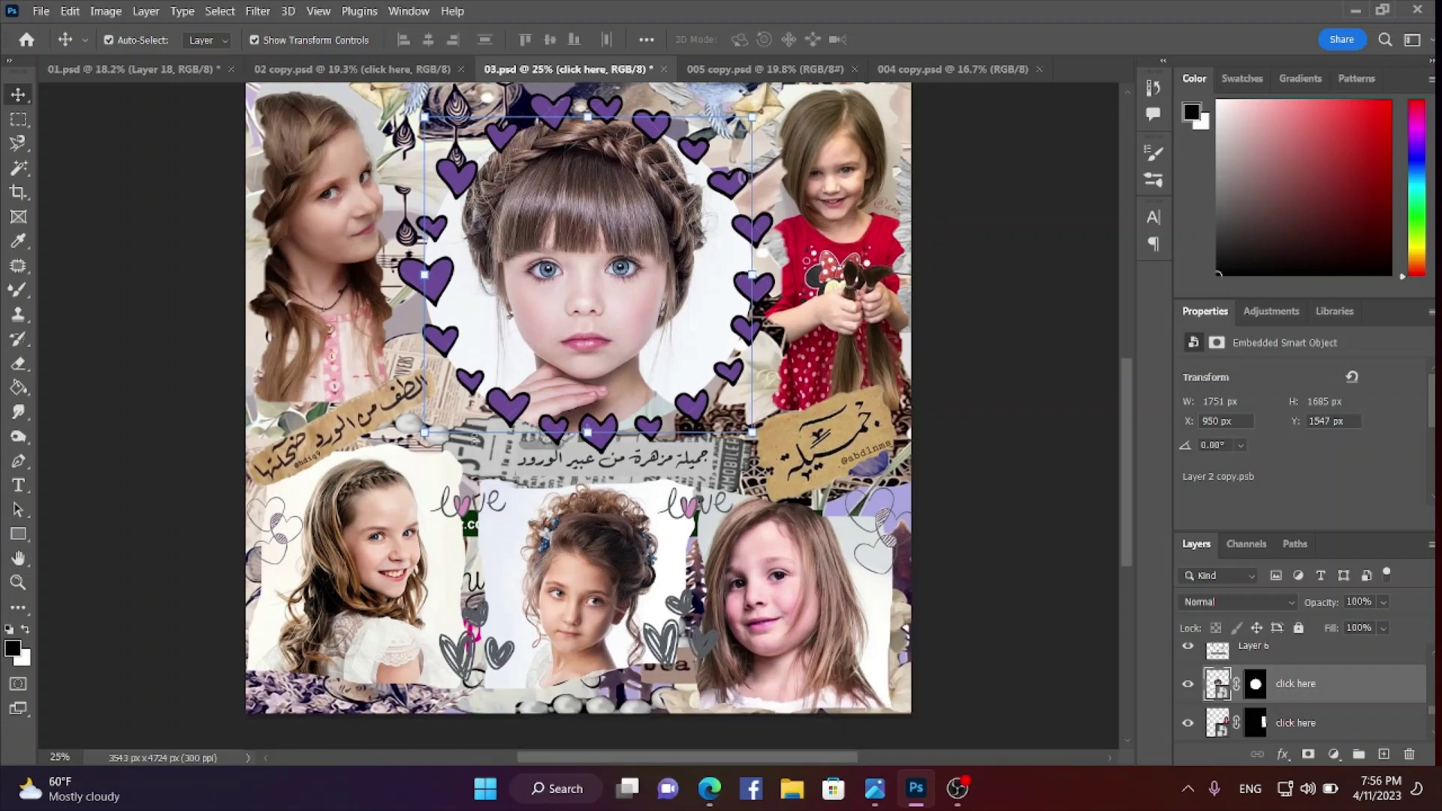
scroll(485, 372, up, 1)
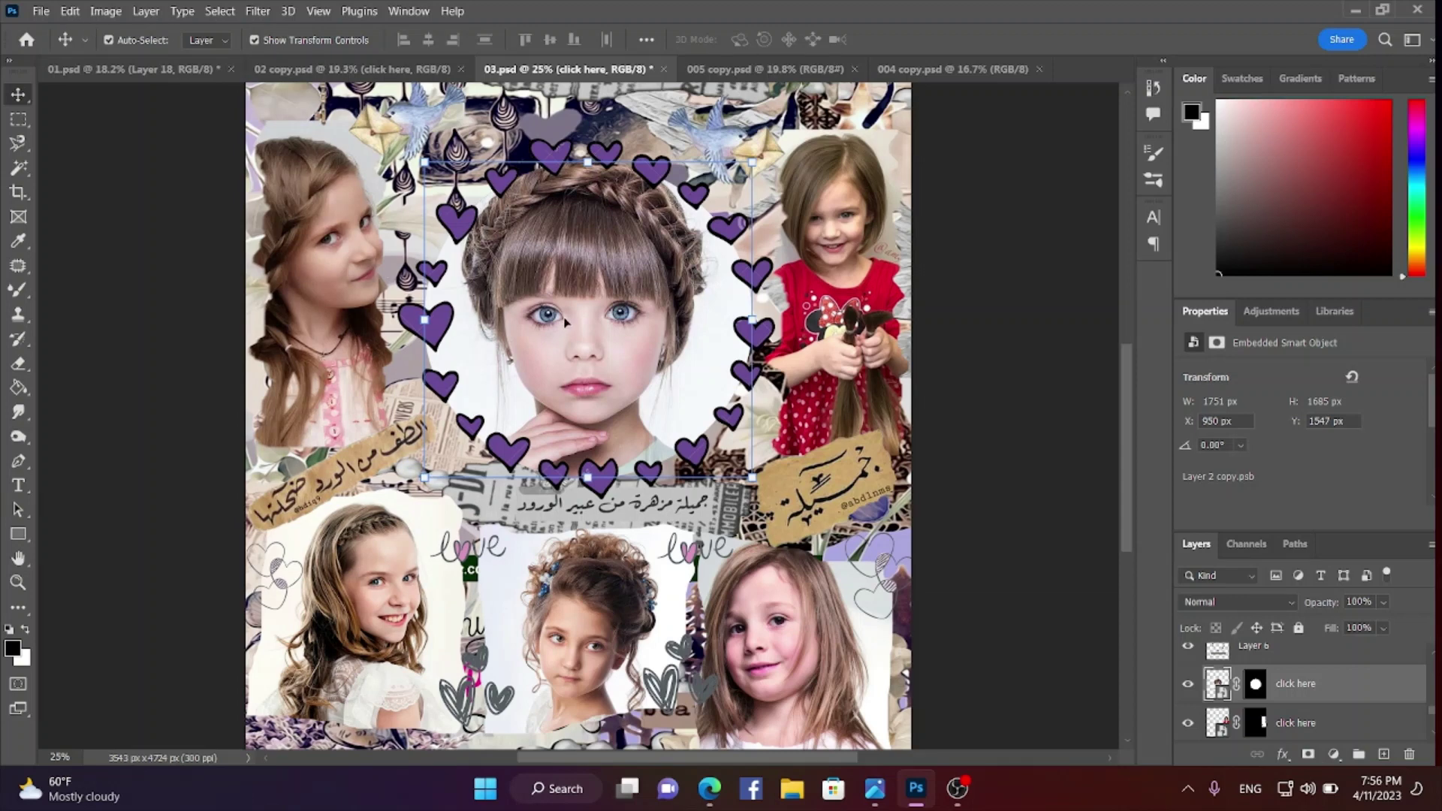
Move the bottom-left portrait slightly downward and the bottom-middle portrait left to about X 1143 px, Y 3474 px
click(354, 275)
click(542, 330)
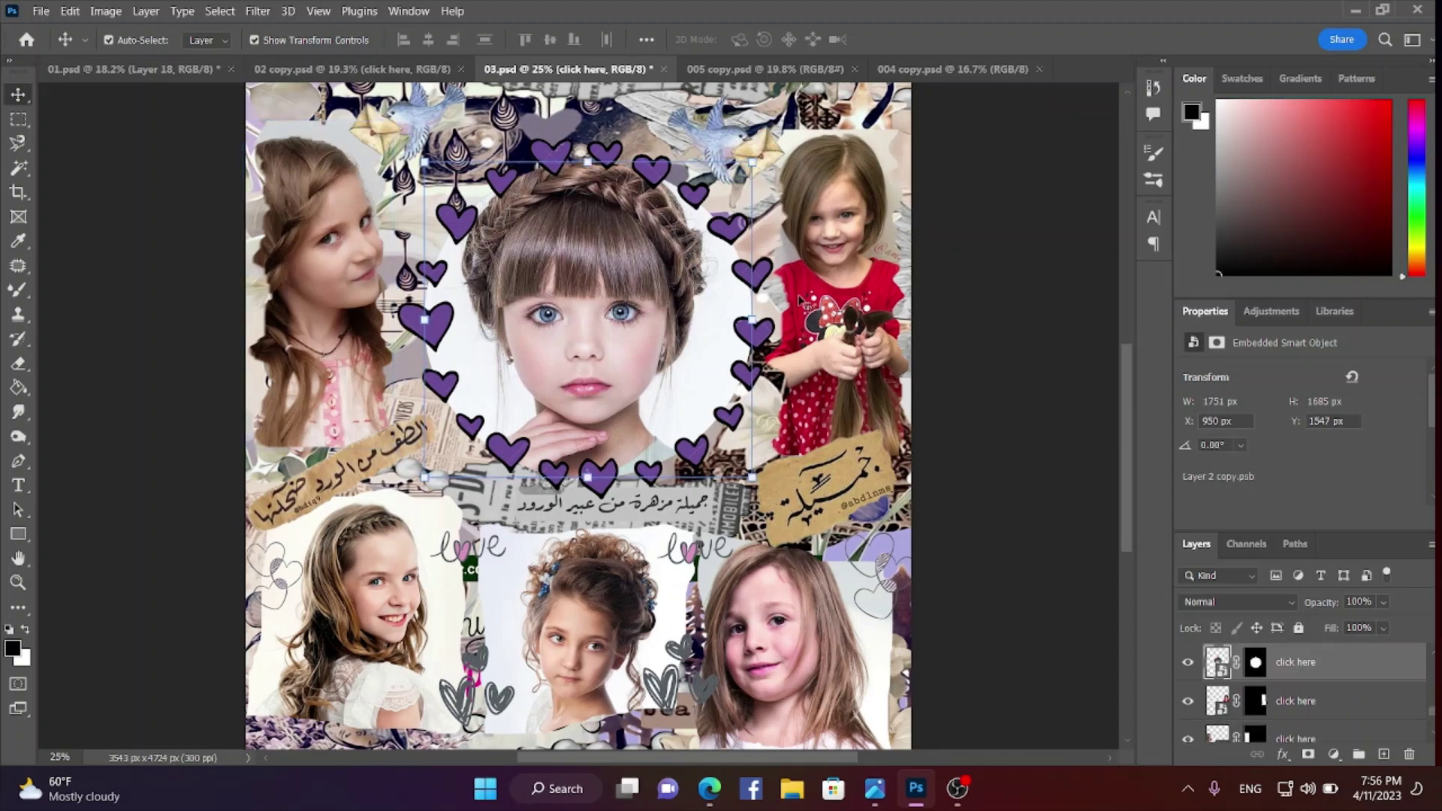
click(800, 299)
click(585, 635)
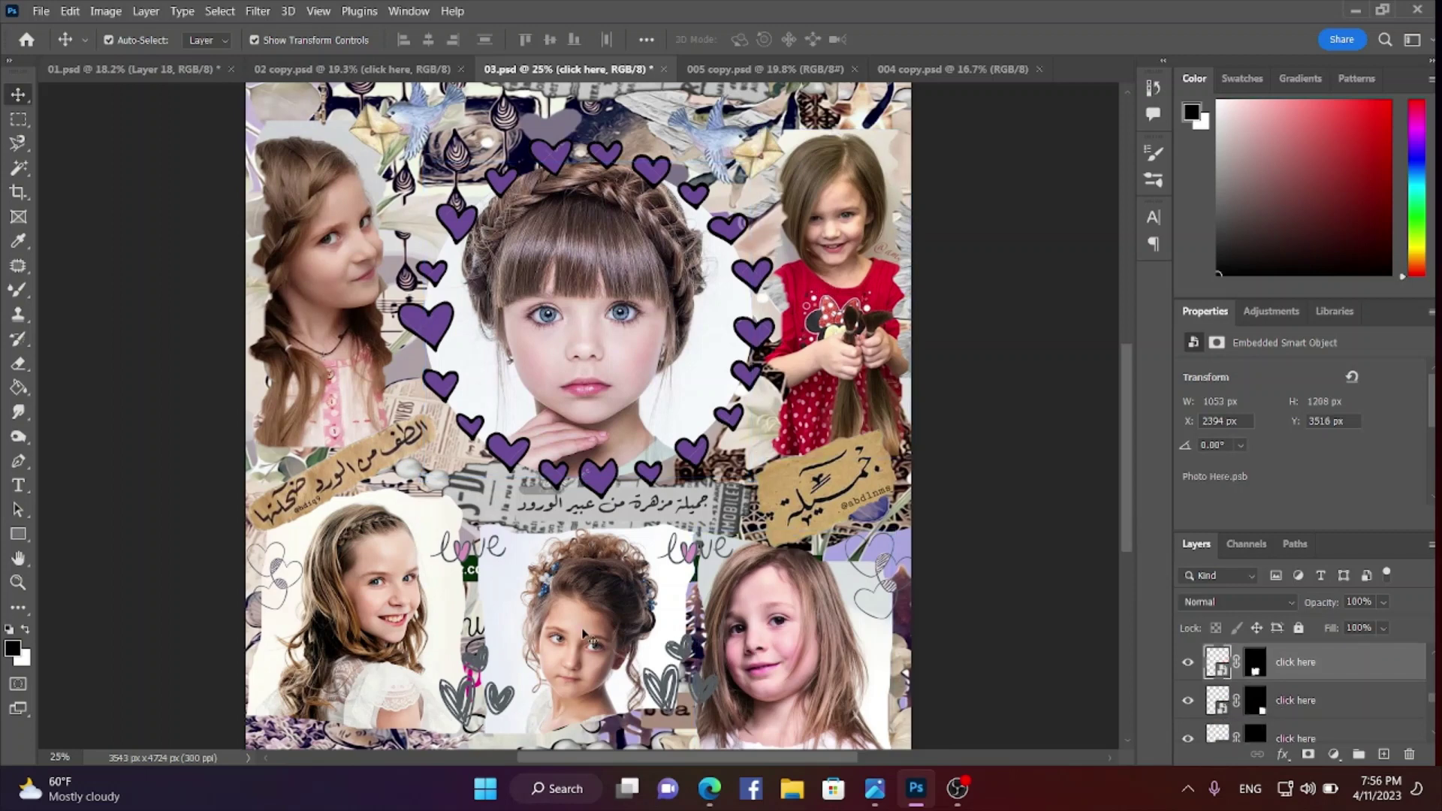
drag(386, 613, 330, 643)
drag(571, 639, 555, 639)
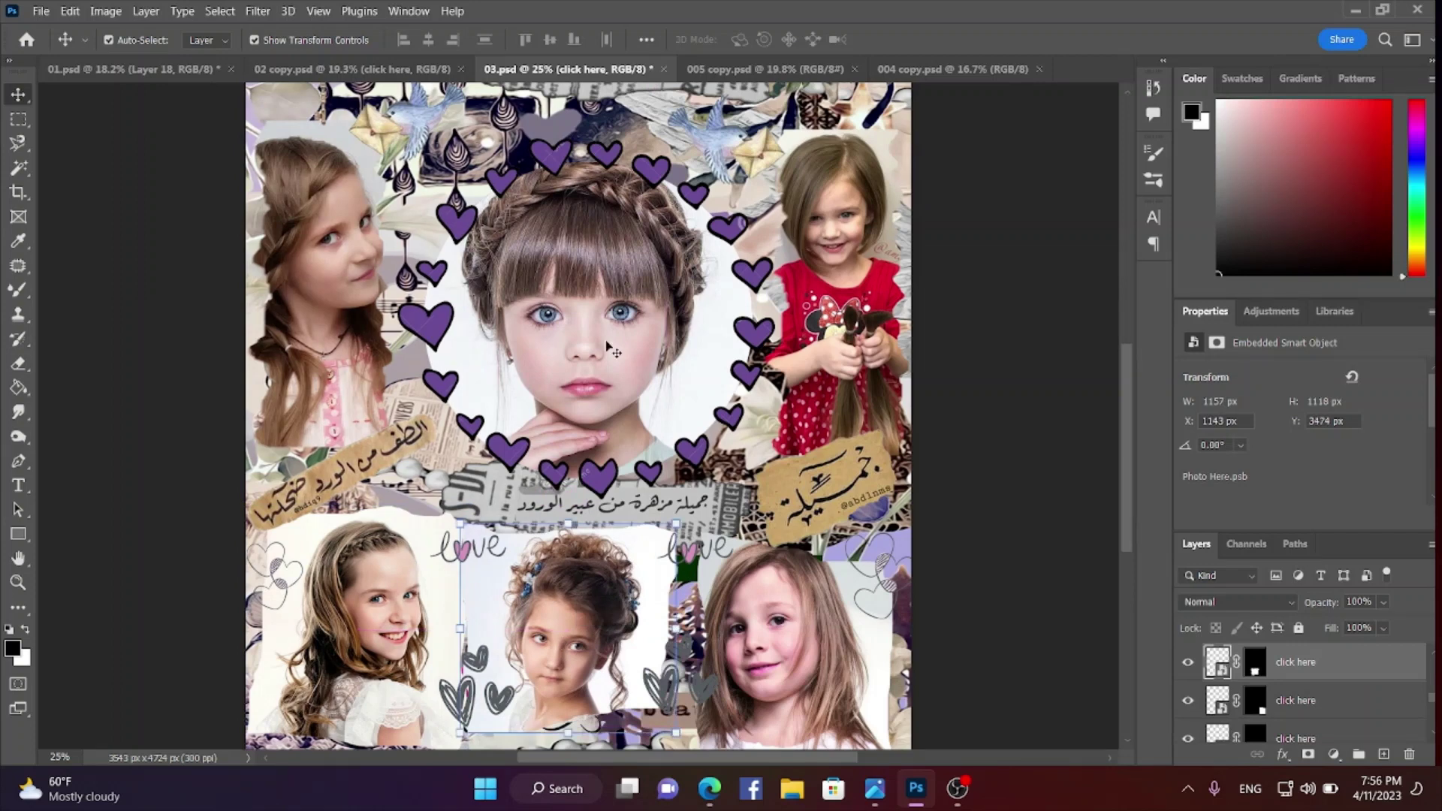
Try shifting the central portrait's "click here" layer slightly vertically within the heart frame
mouse_move(608, 347)
mouse_down()
mouse_move(616, 331)
mouse_move(595, 356)
mouse_move(598, 322)
mouse_up()
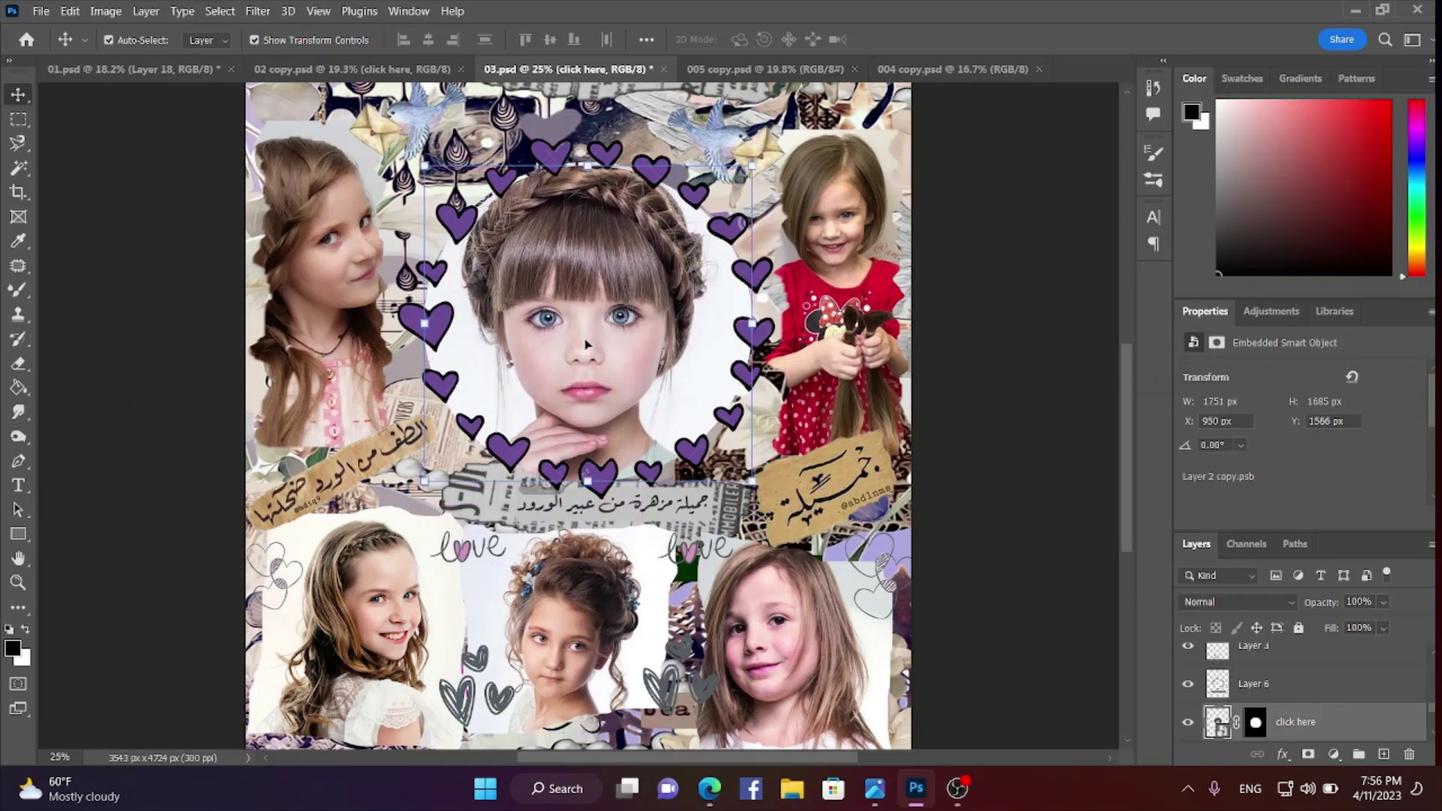
right_click(592, 308)
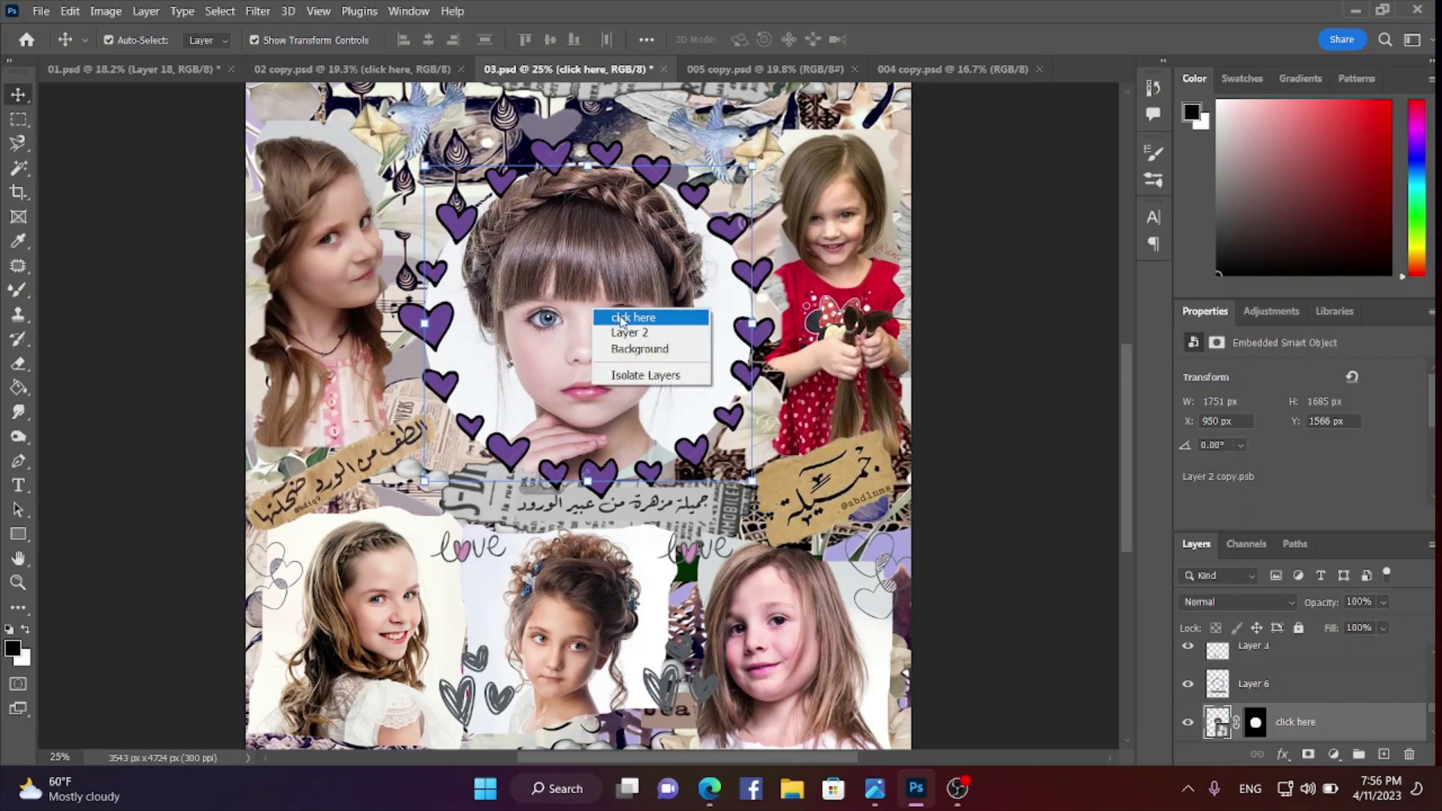
click(578, 317)
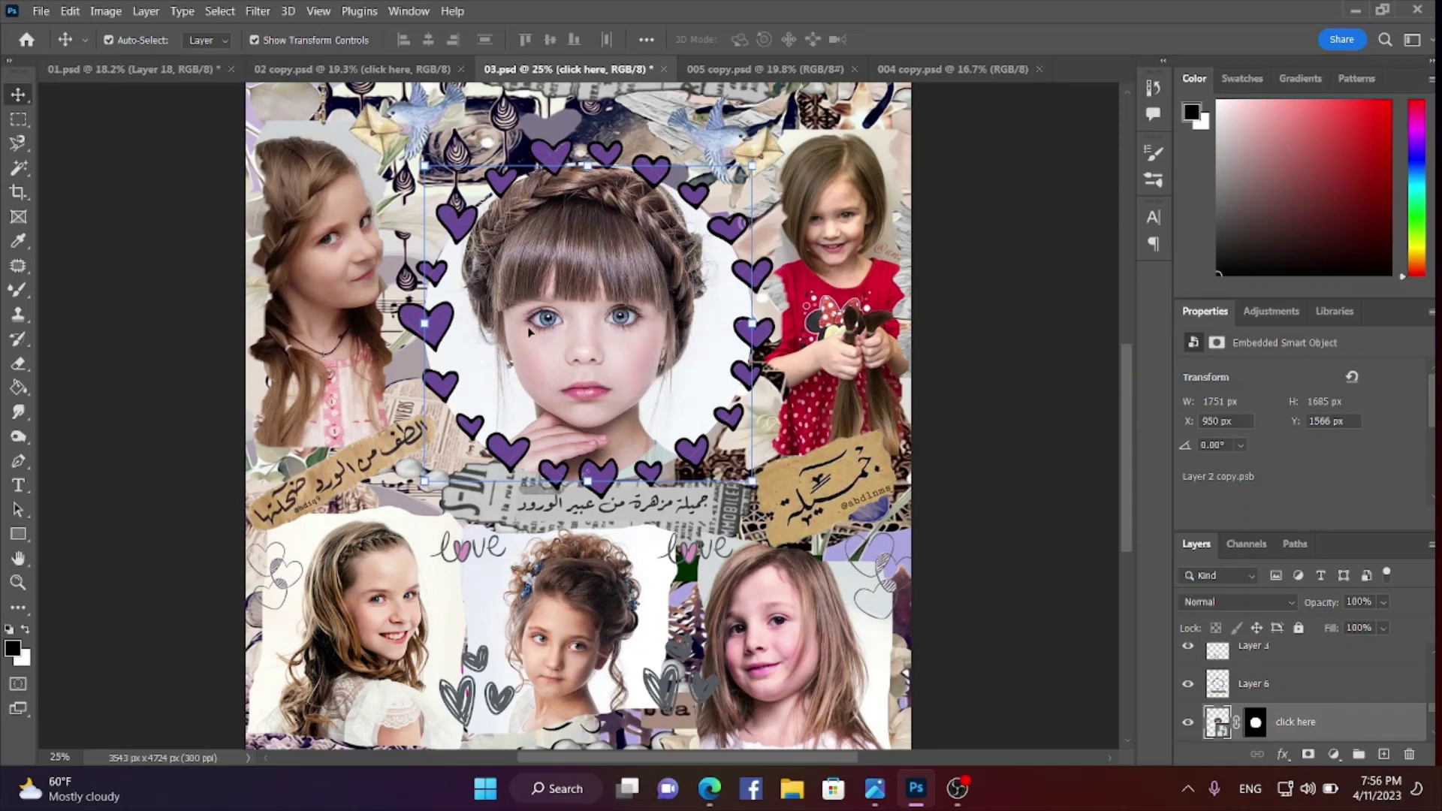
drag(571, 283, 569, 278)
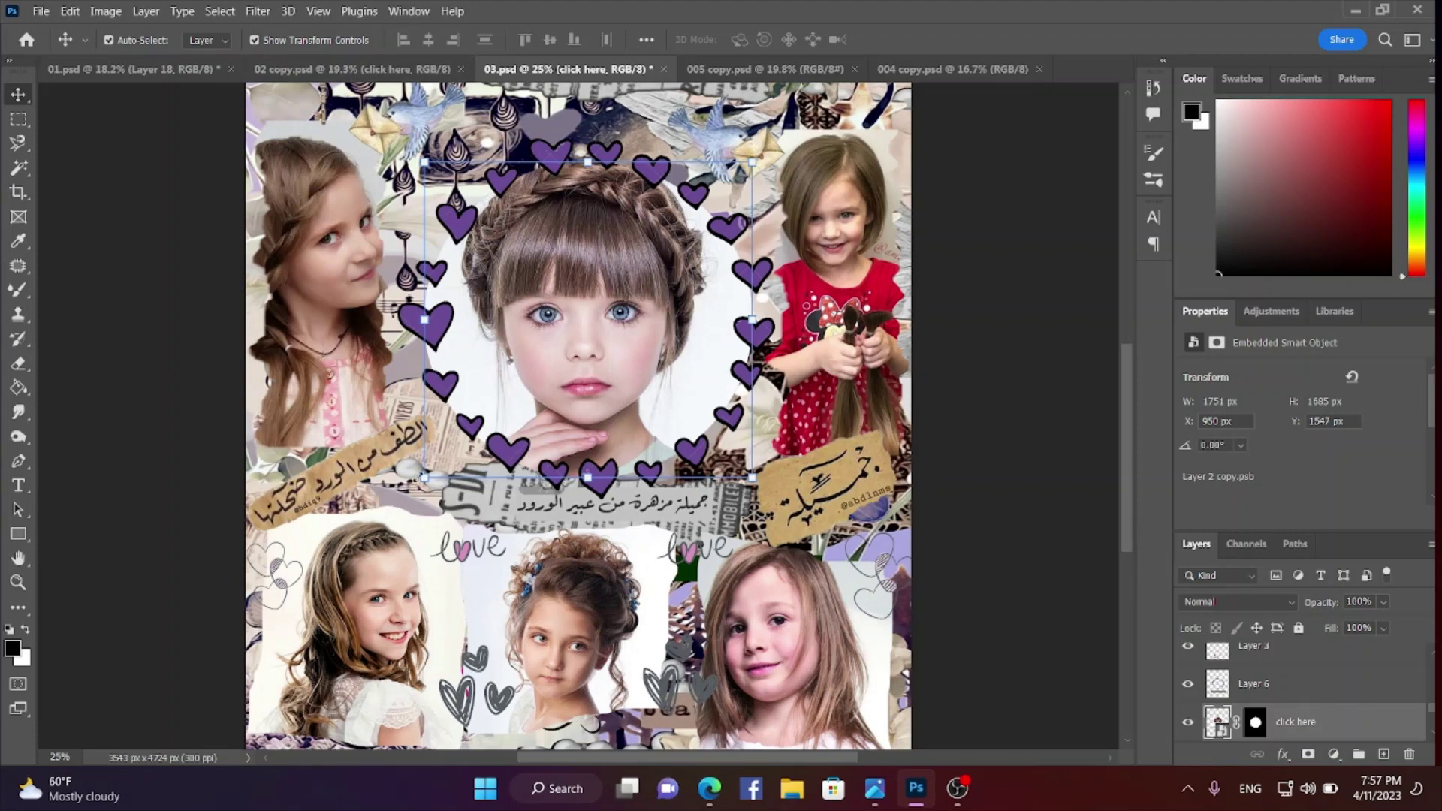
drag(425, 477, 451, 496)
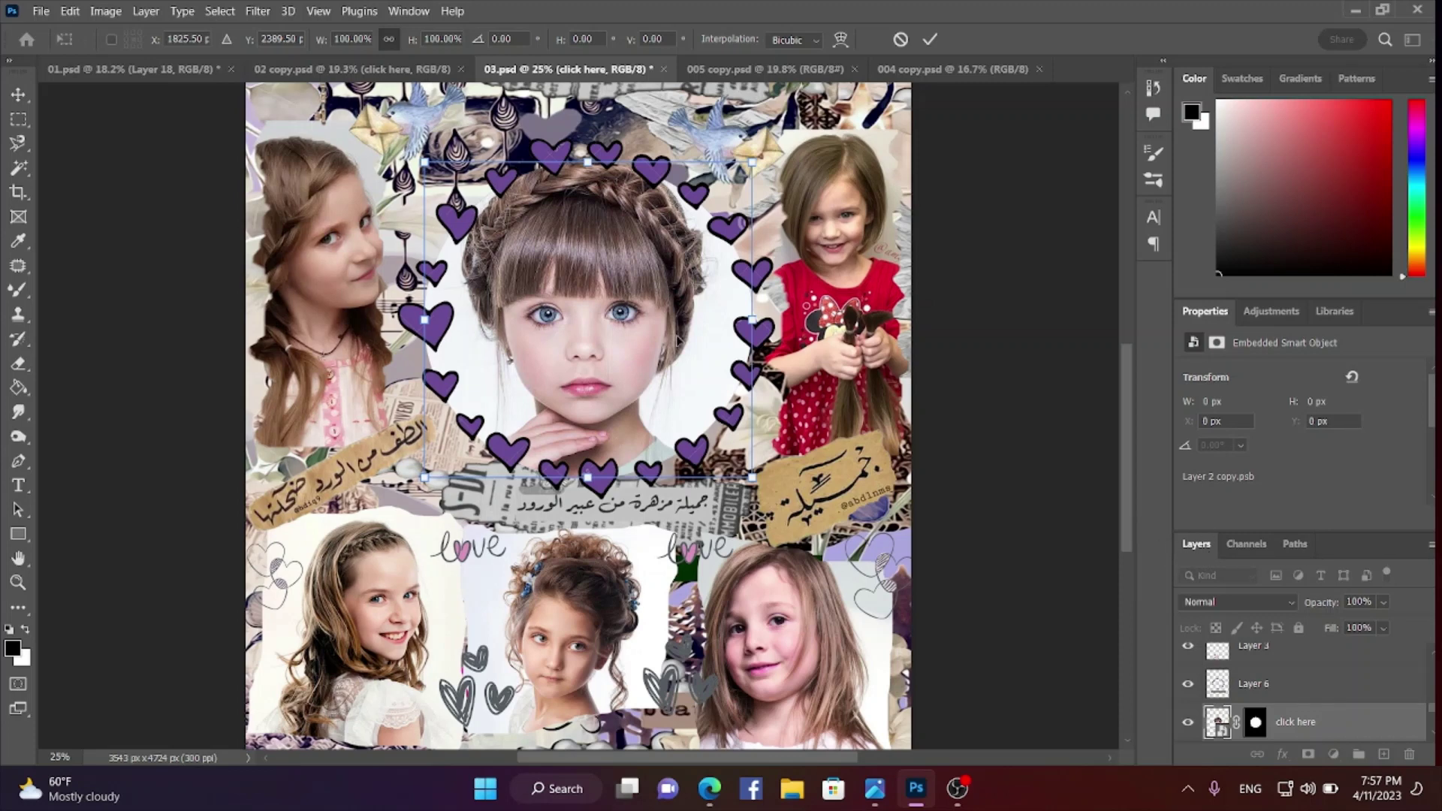
click(428, 11)
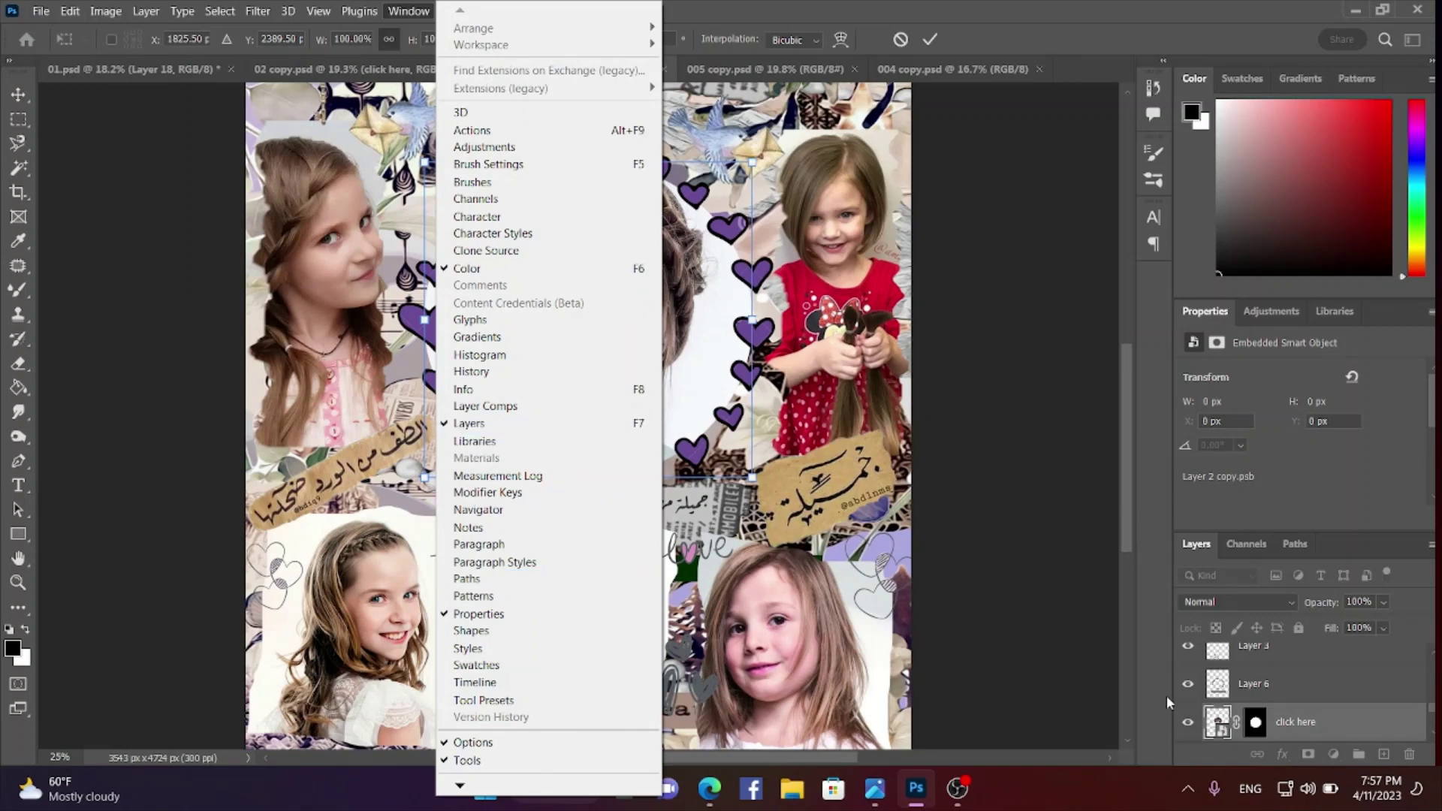
click(1021, 610)
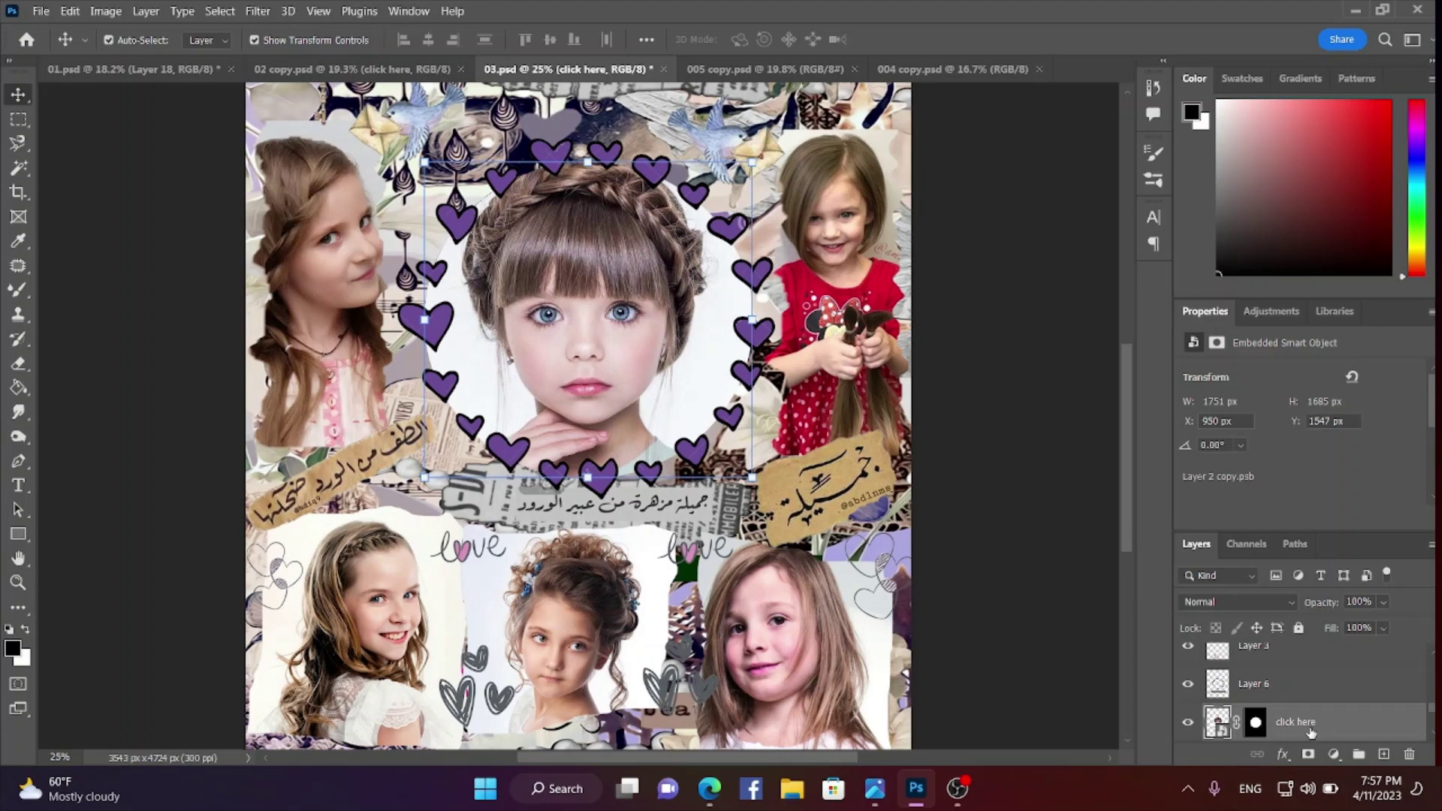
Open the central portrait's smart object and paste in the Hairstyle Camp photo of the girl with hair buns, copied from the Edge image results
double_click(1223, 731)
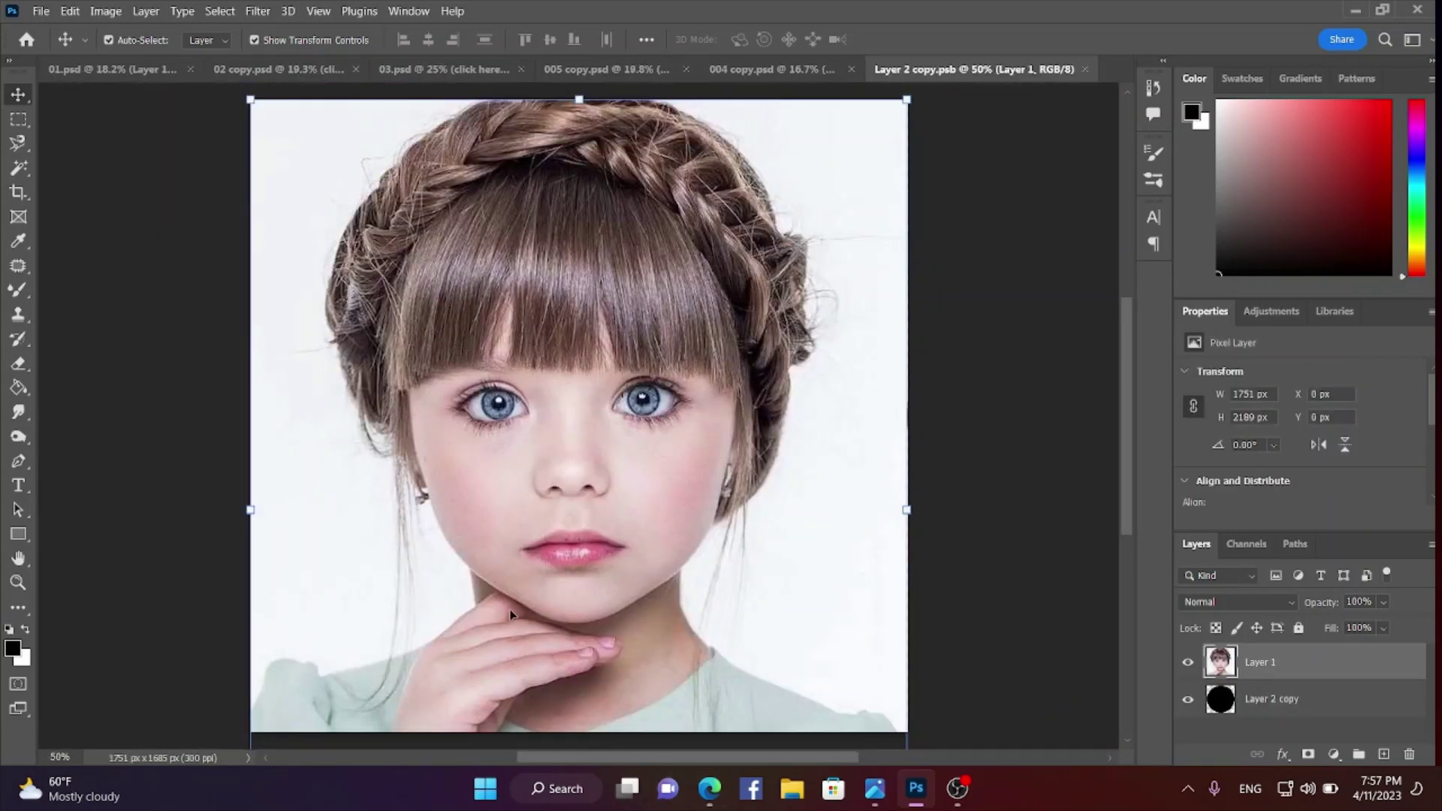
click(710, 788)
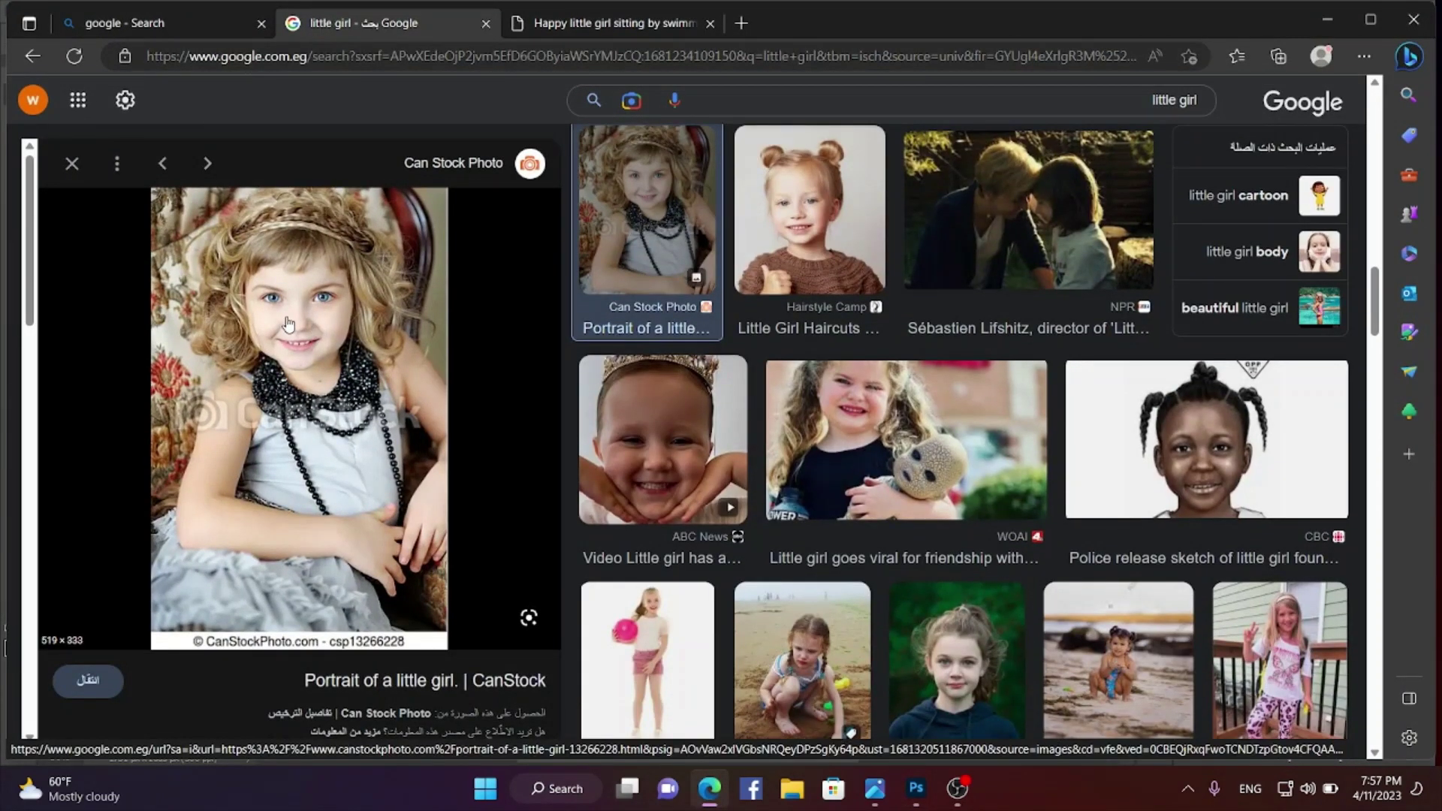
click(747, 263)
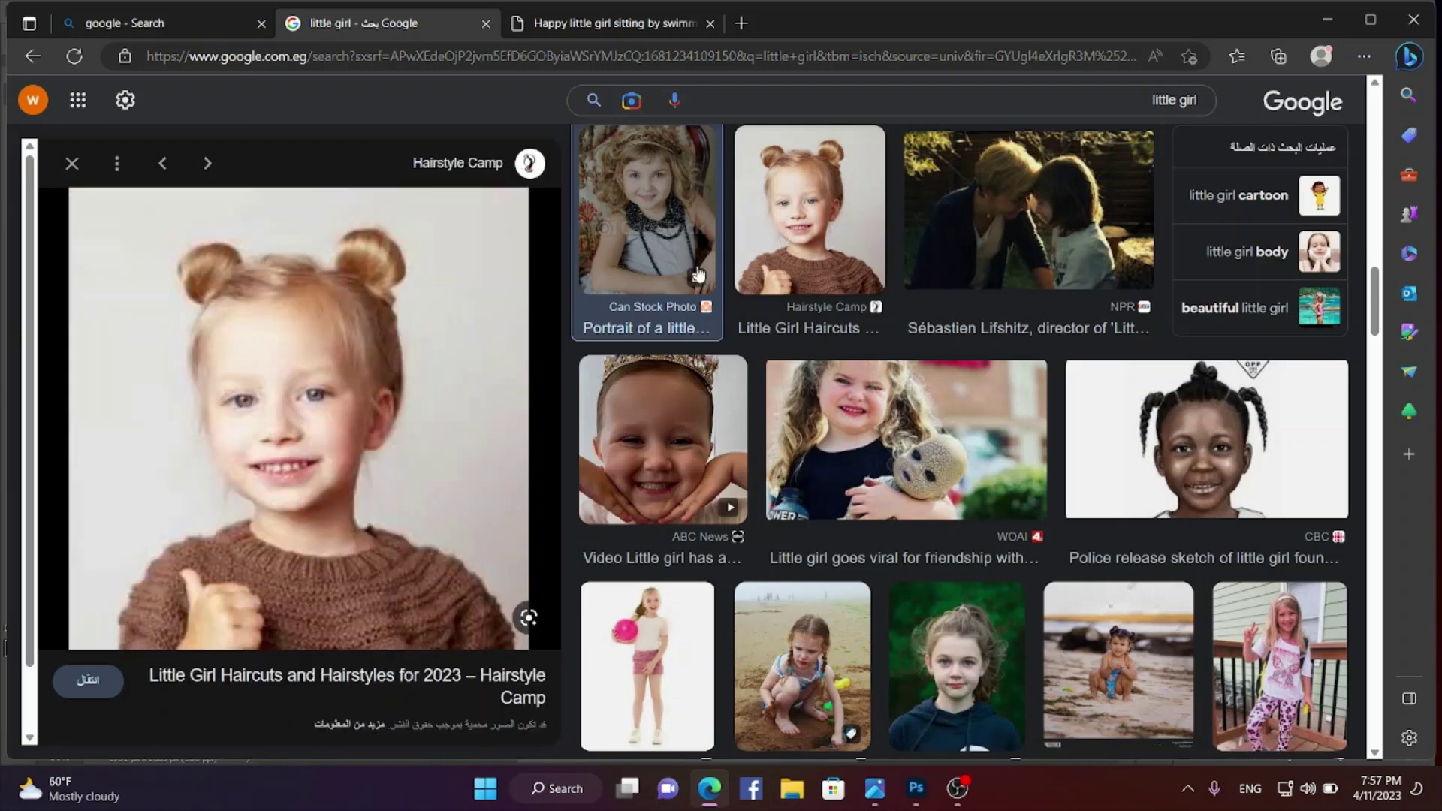
right_click(310, 366)
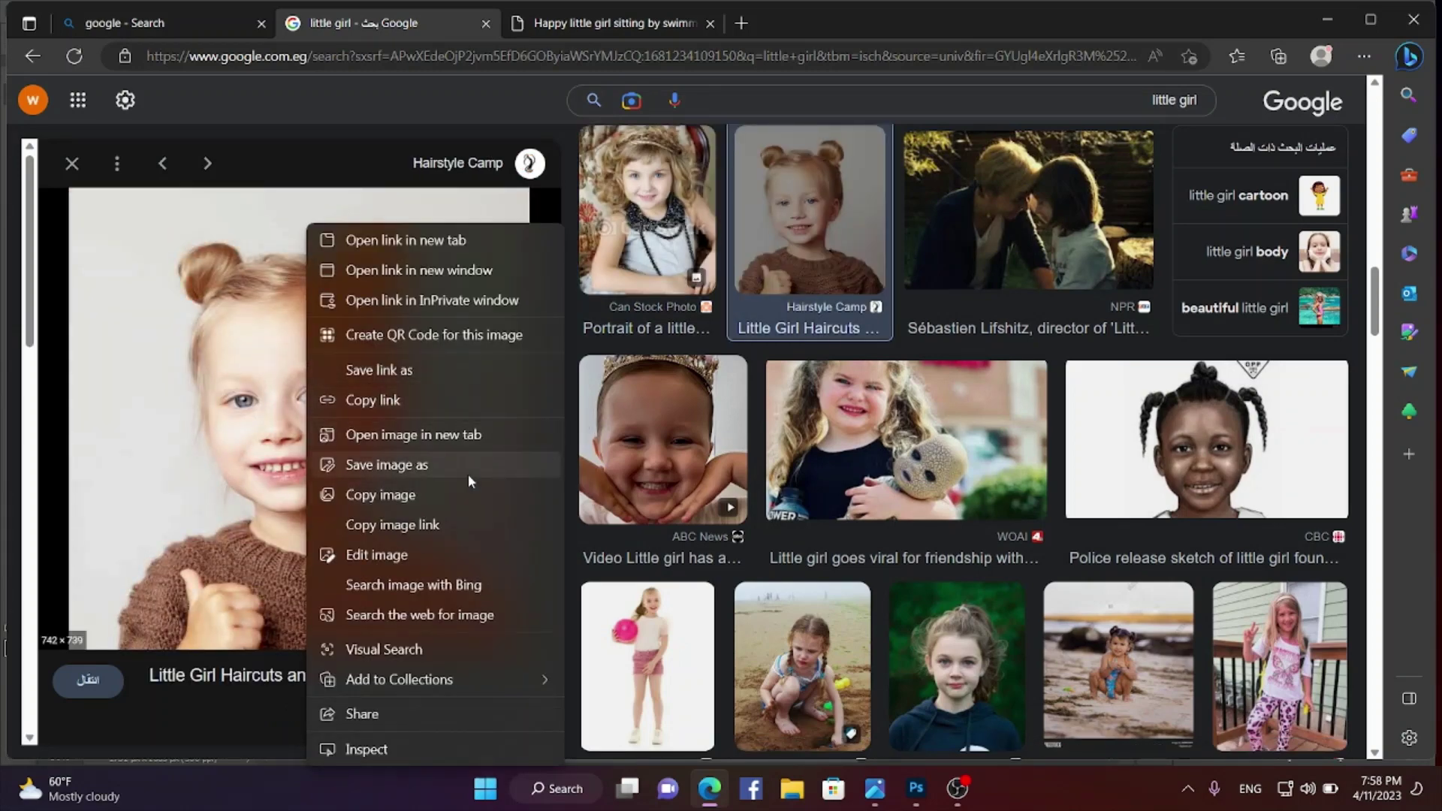
click(443, 496)
click(1324, 16)
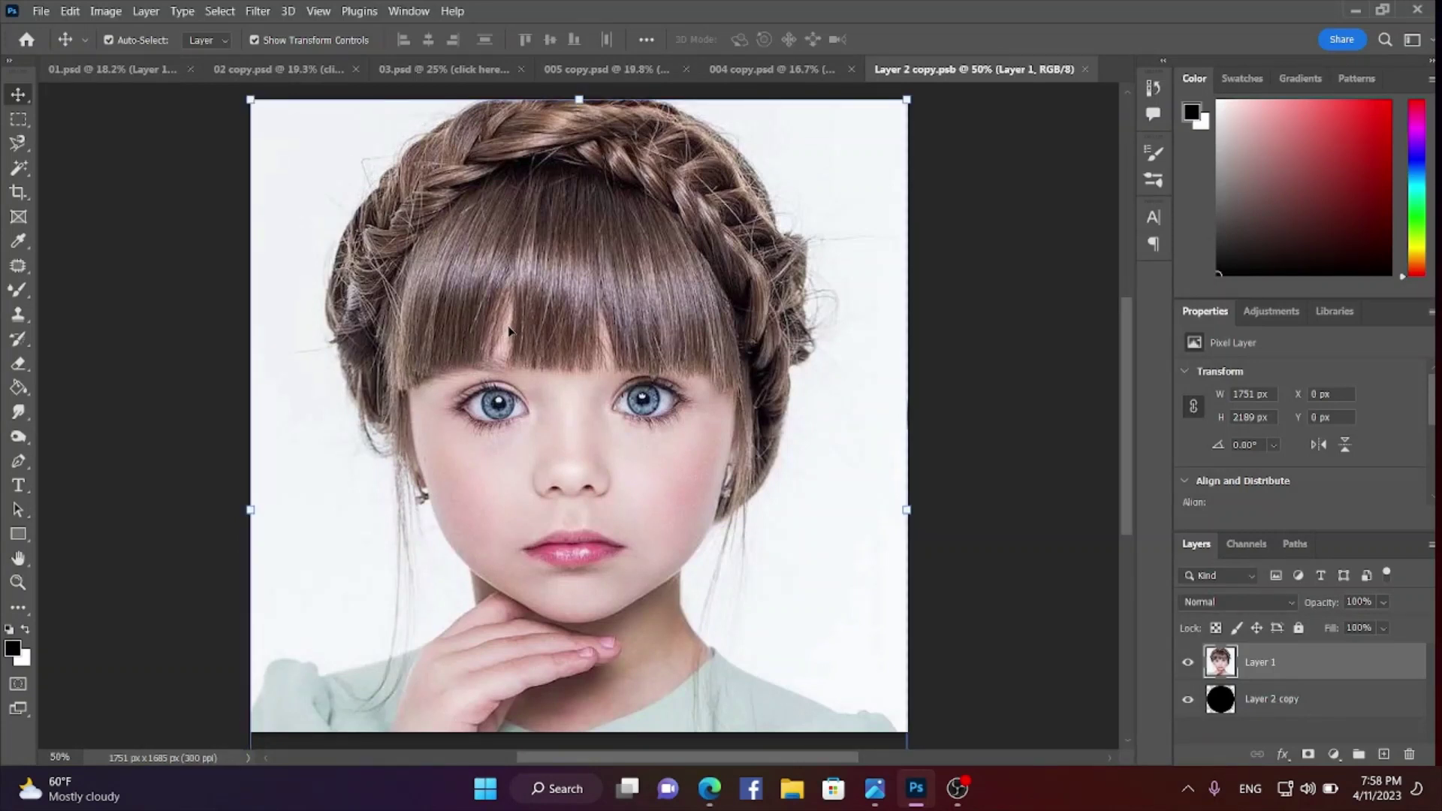
key(ctrl+v)
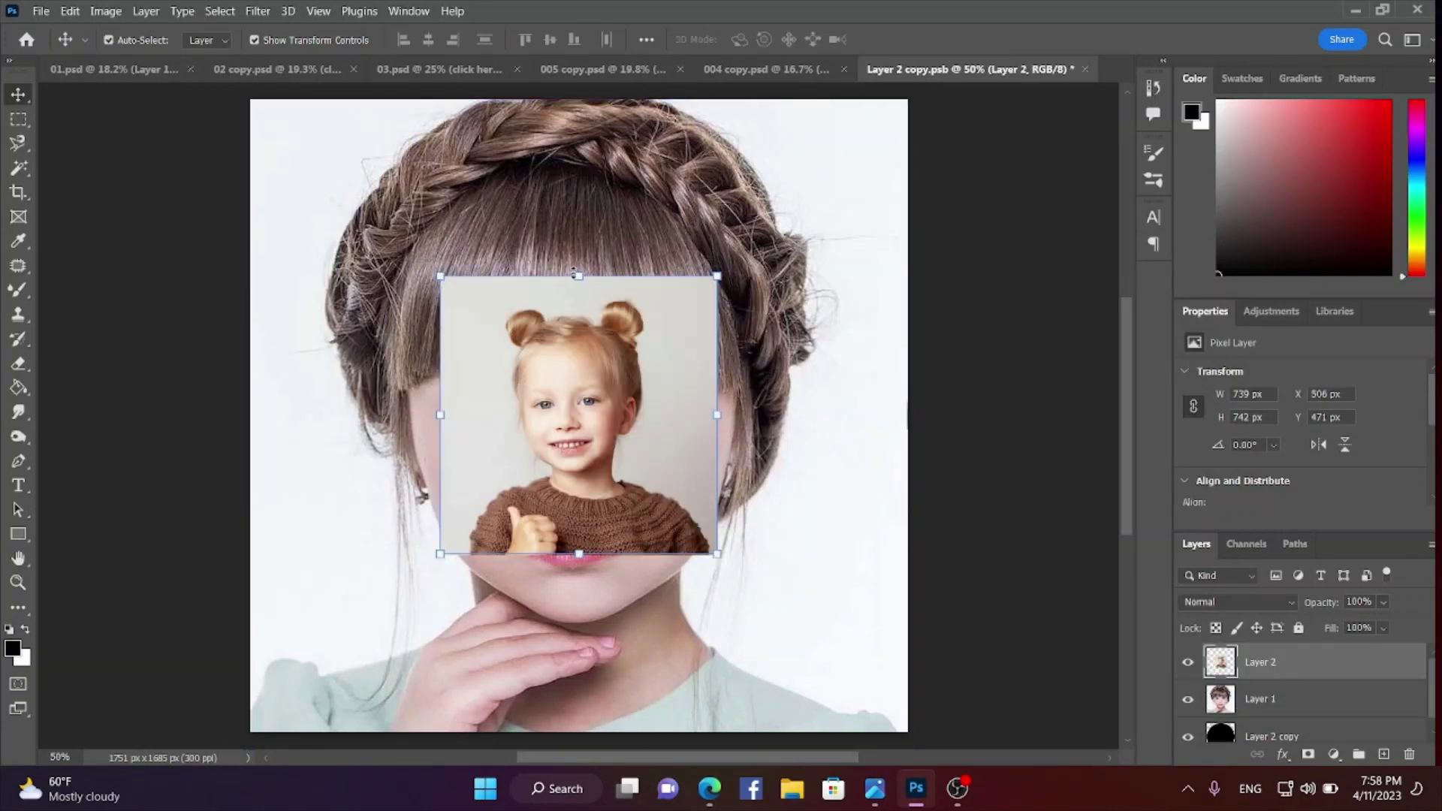
Scale the pasted girl photo to about 258% so it covers the whole canvas, and centre it horizontally
drag(575, 275, 579, 120)
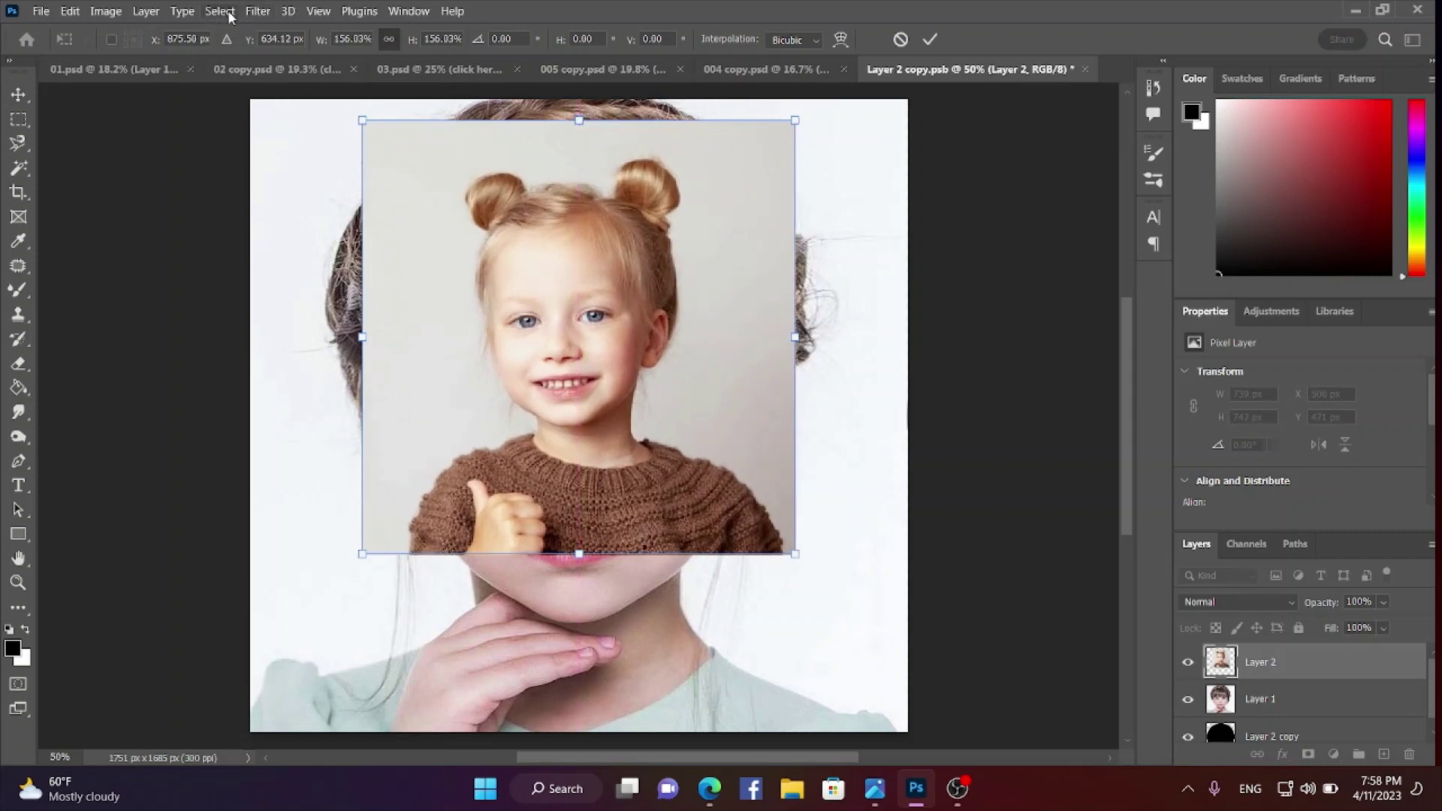
drag(795, 554, 908, 667)
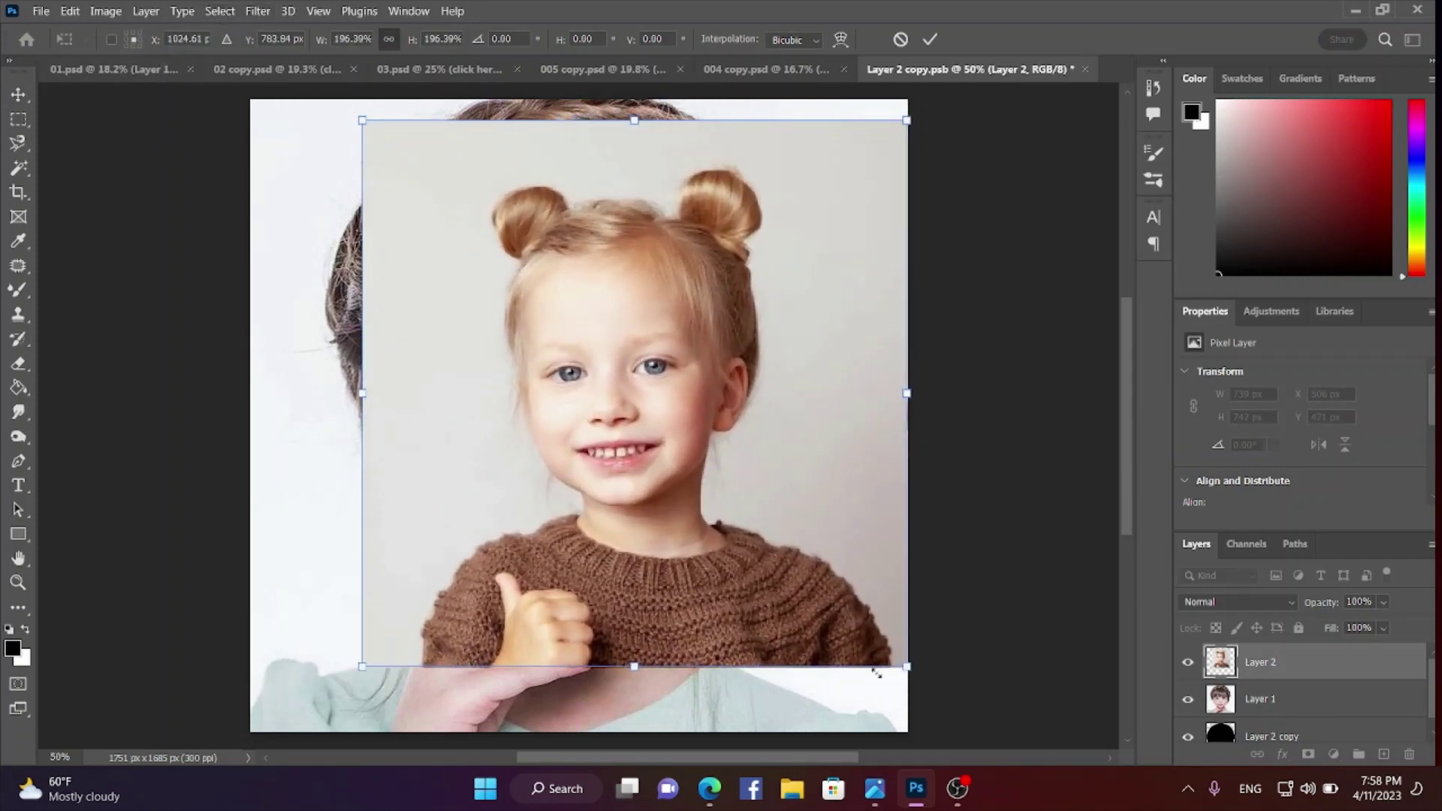
scroll(351, 605, down, 2)
drag(363, 591, 253, 695)
scroll(556, 445, up, 2)
scroll(556, 445, up, 2)
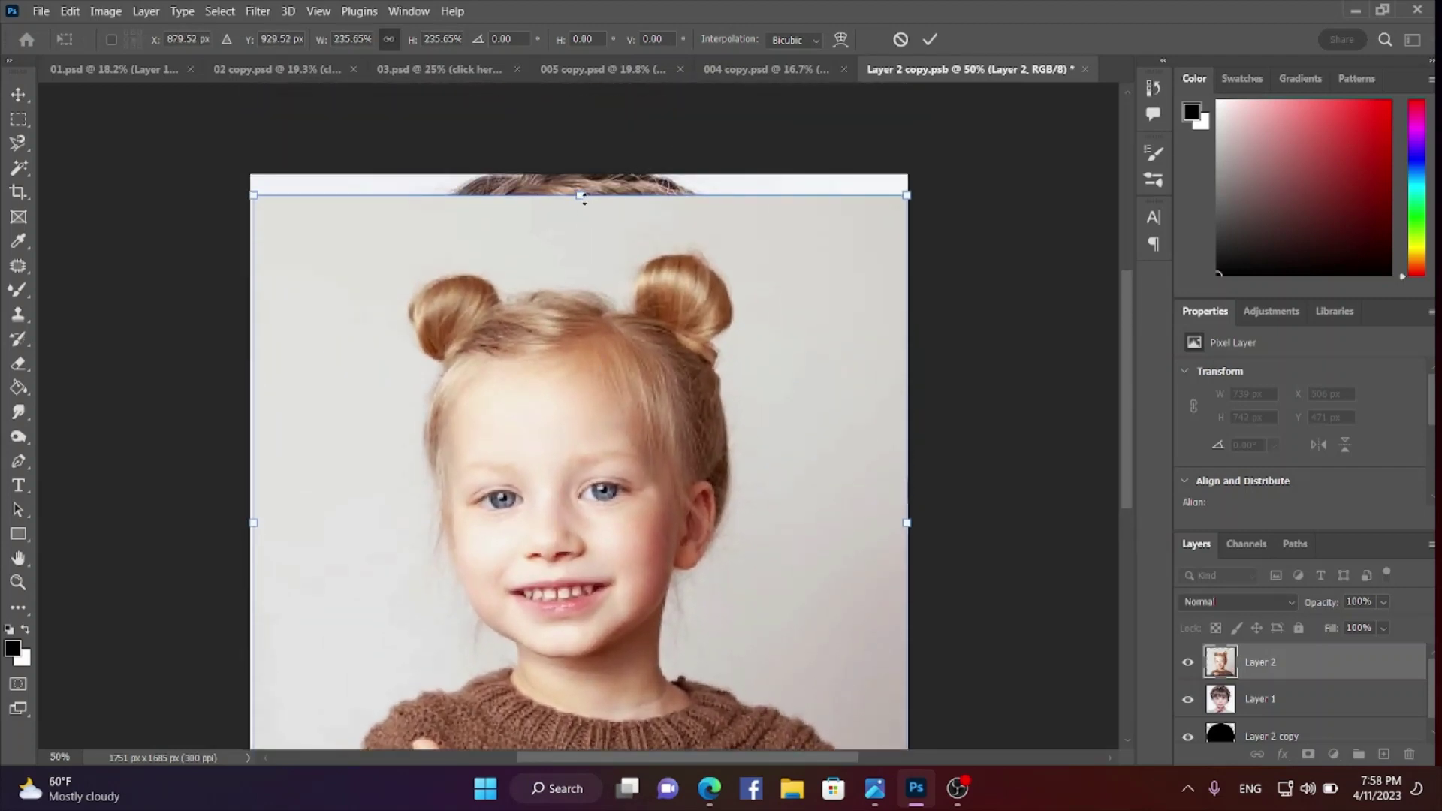
drag(584, 199, 613, 133)
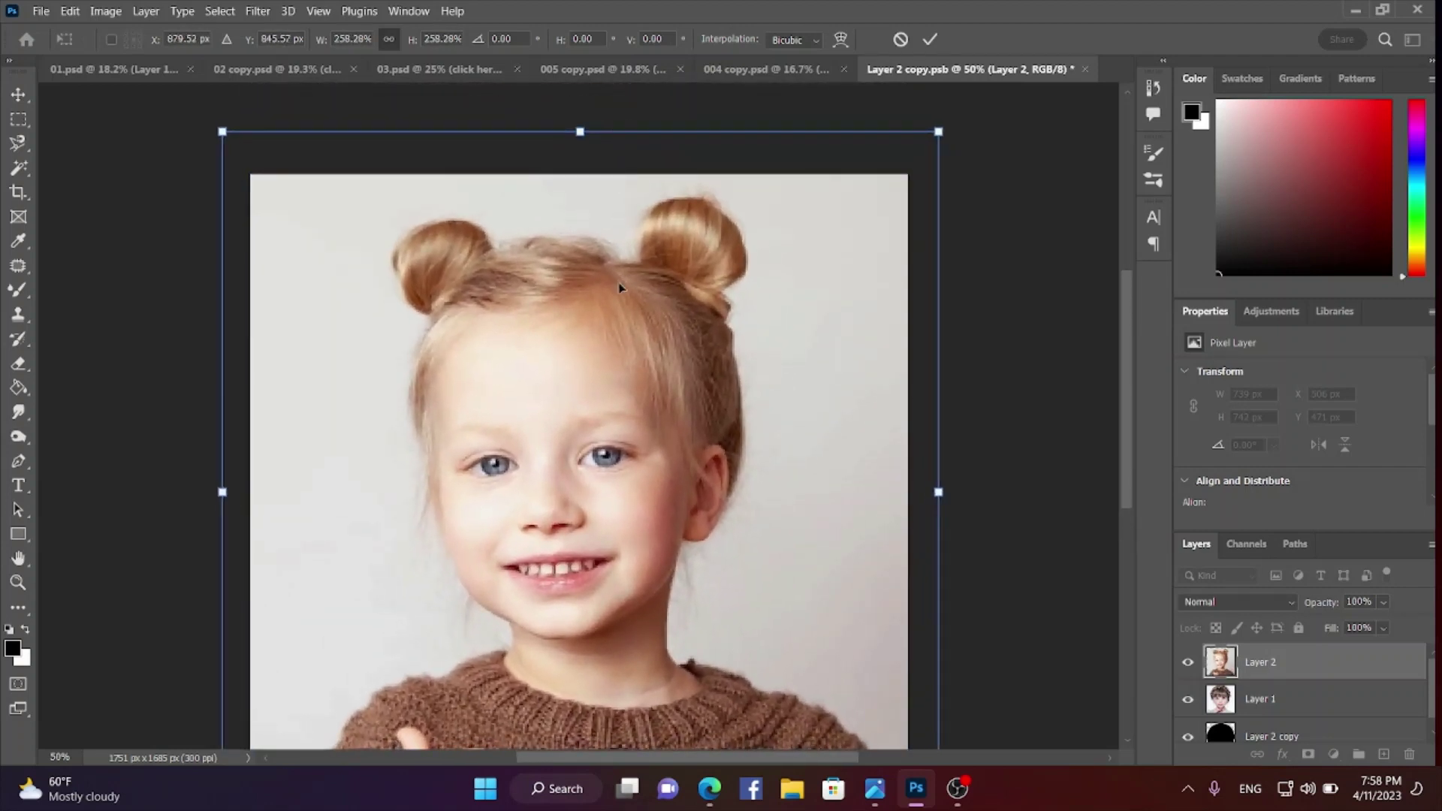
drag(620, 287, 621, 289)
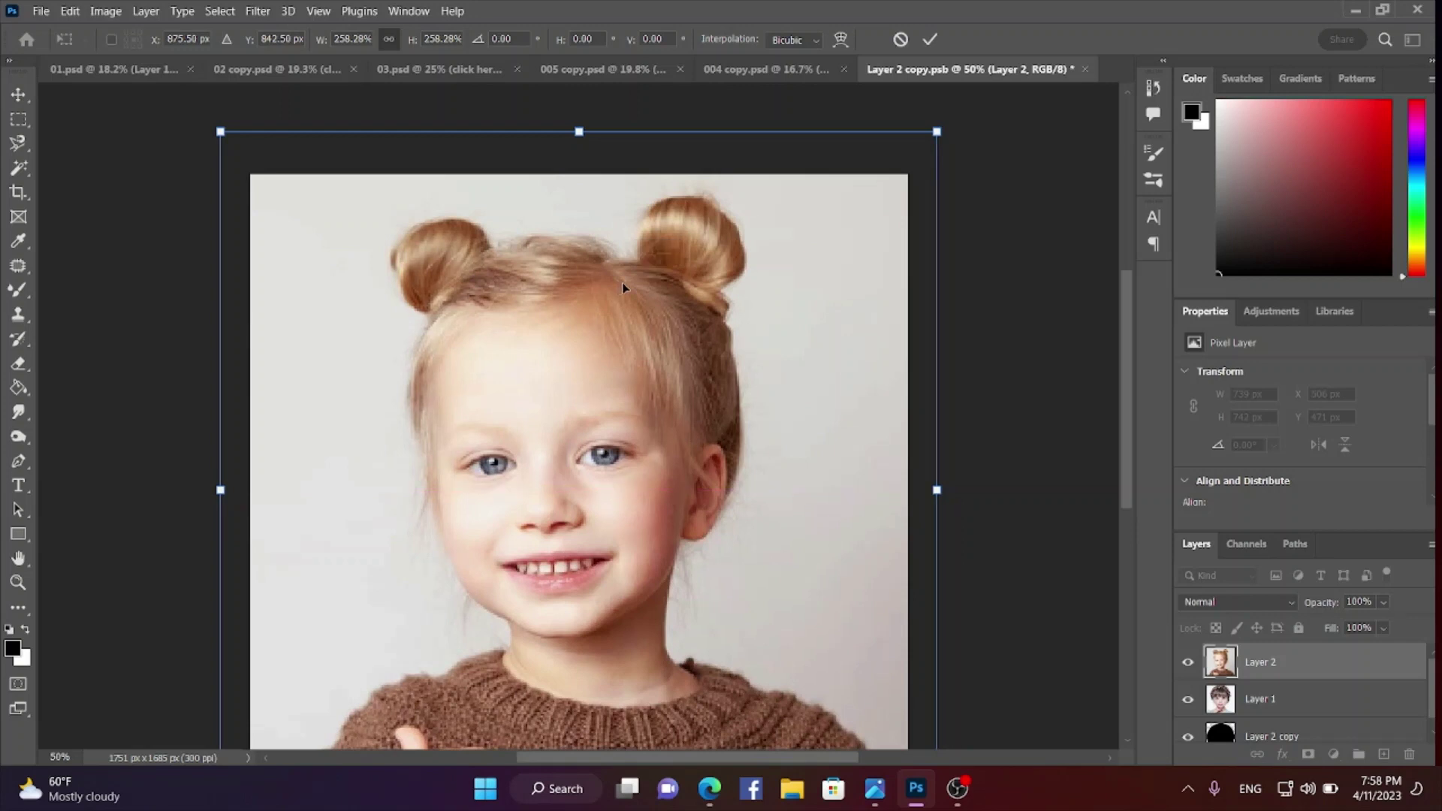
key(Return)
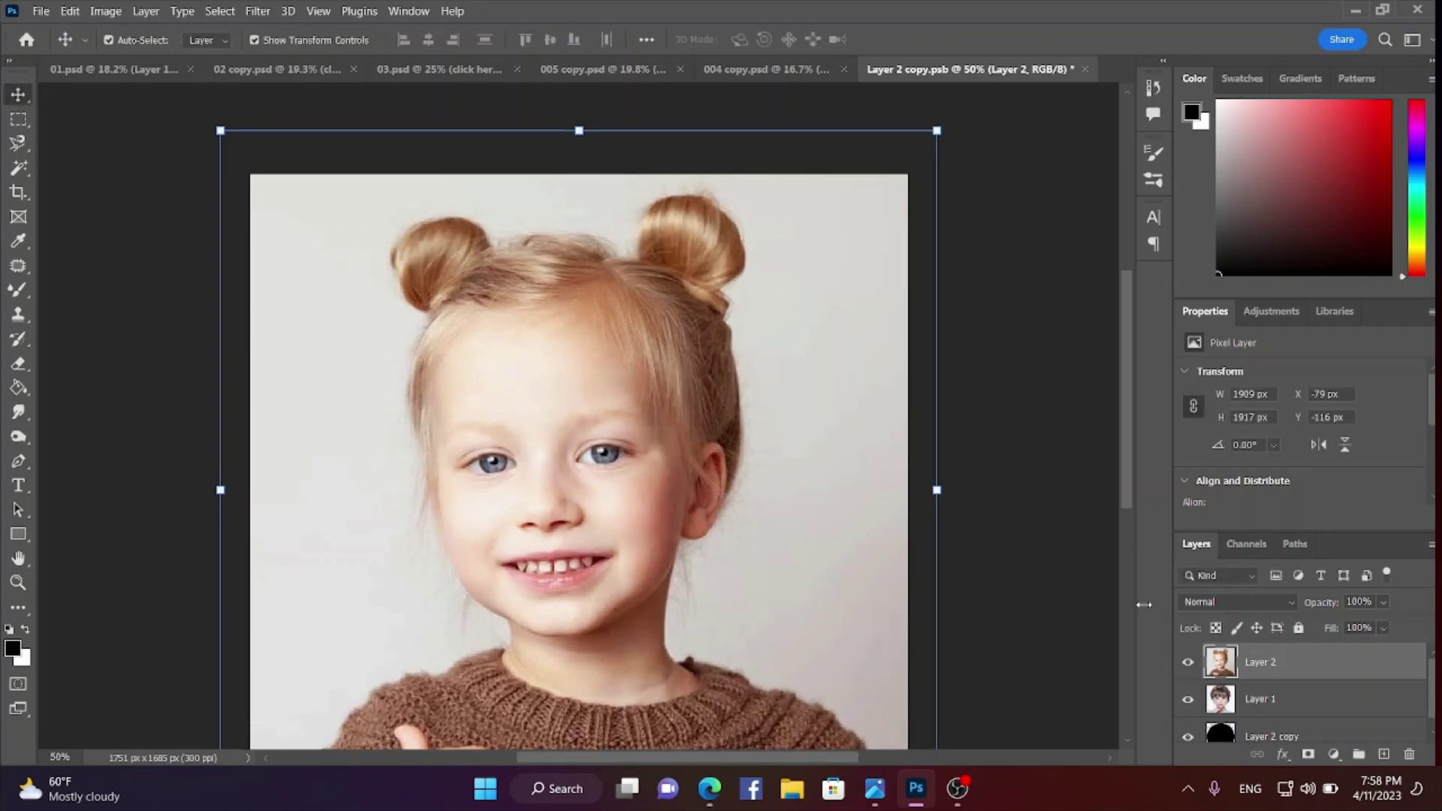
Delete Layer 1, the old portrait beneath the new photo
scroll(726, 489, down, 2)
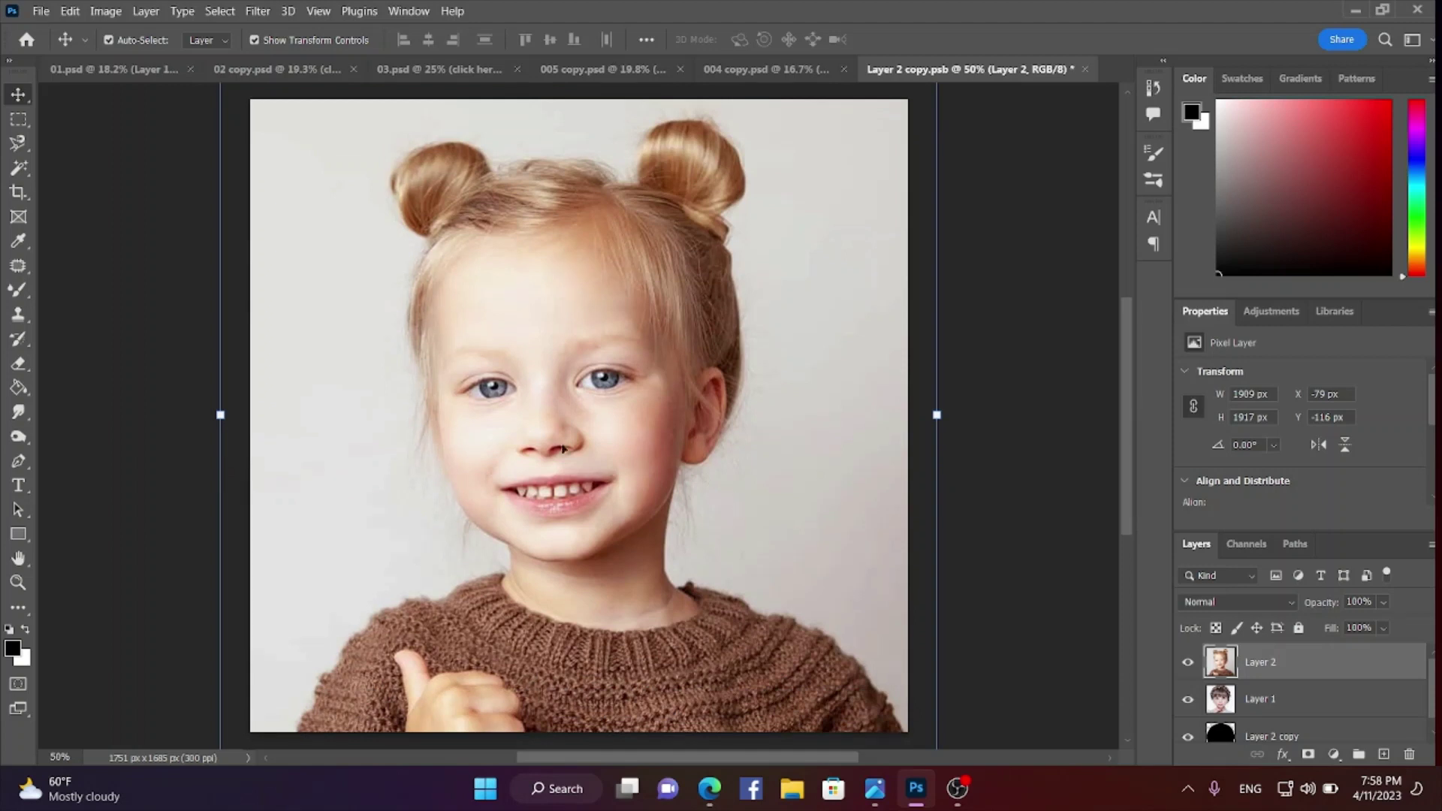
scroll(1278, 676, down, 1)
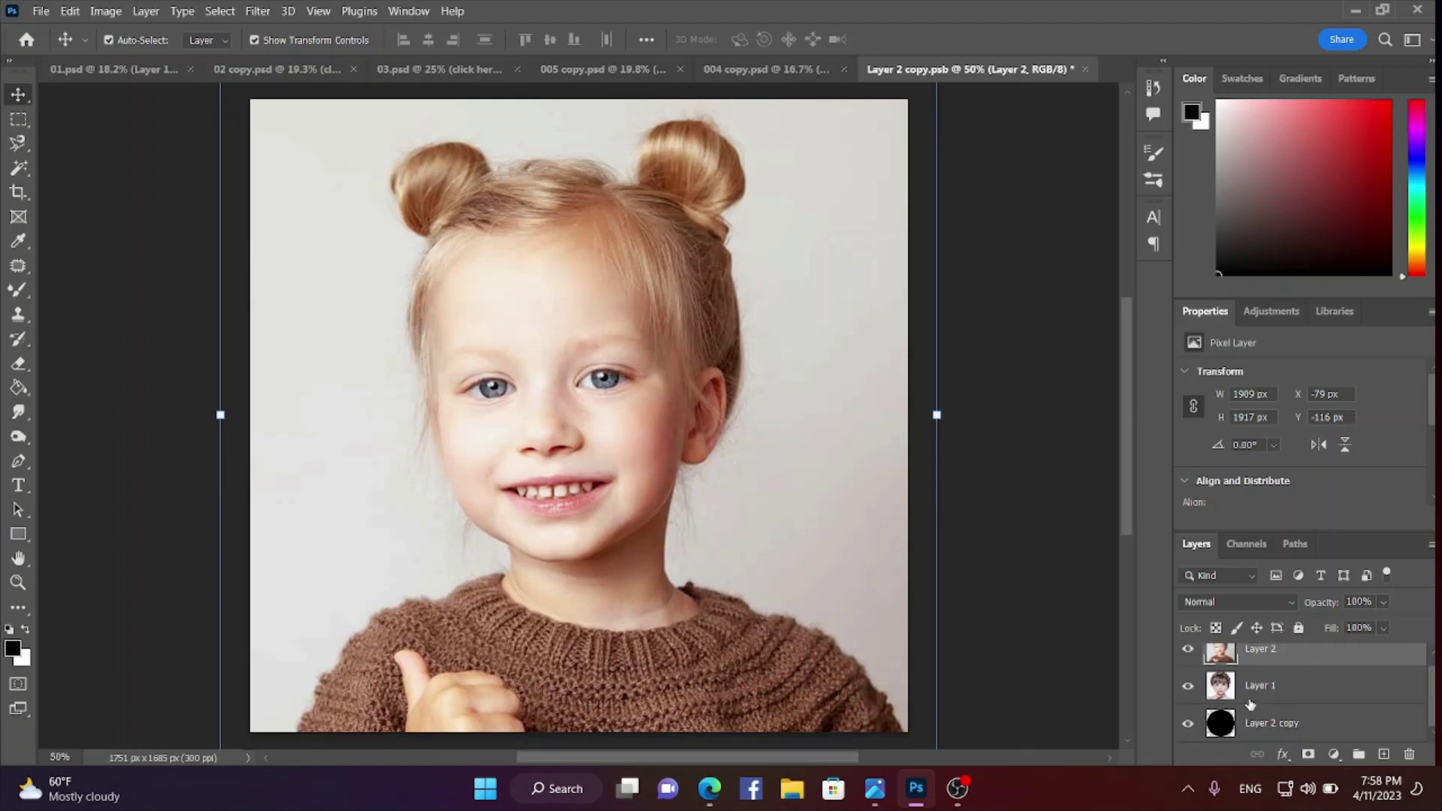
scroll(1207, 696, up, 1)
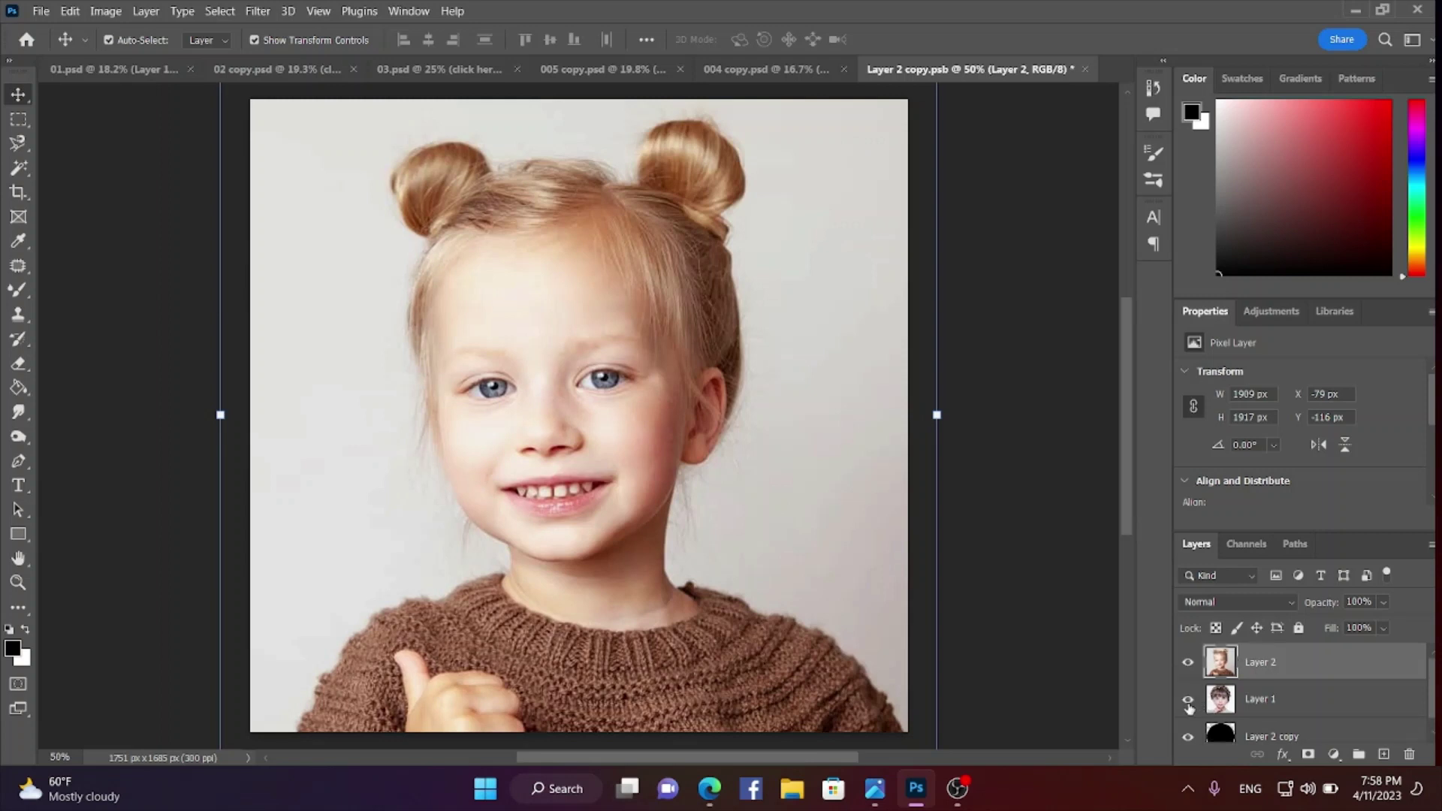
click(1240, 714)
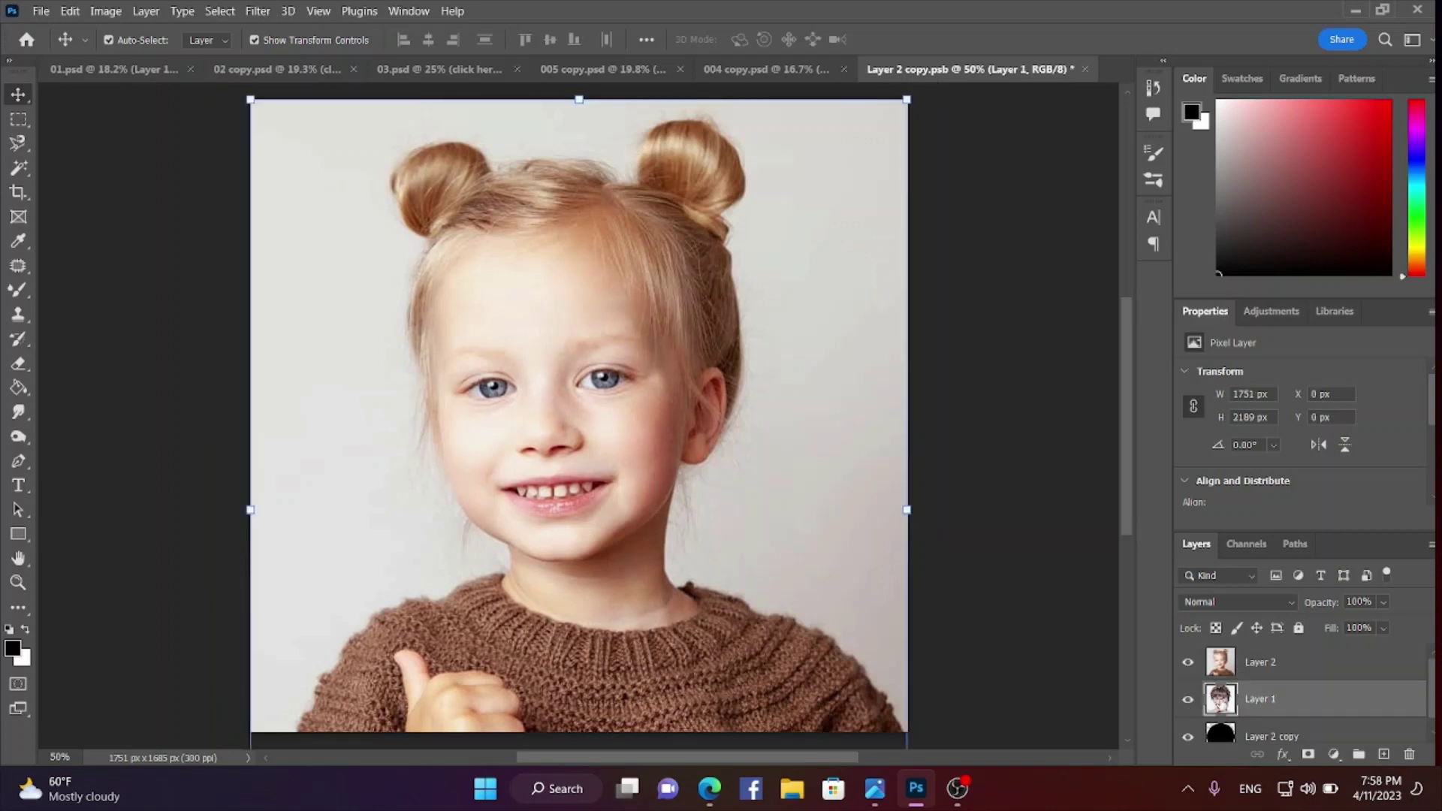
key(Delete)
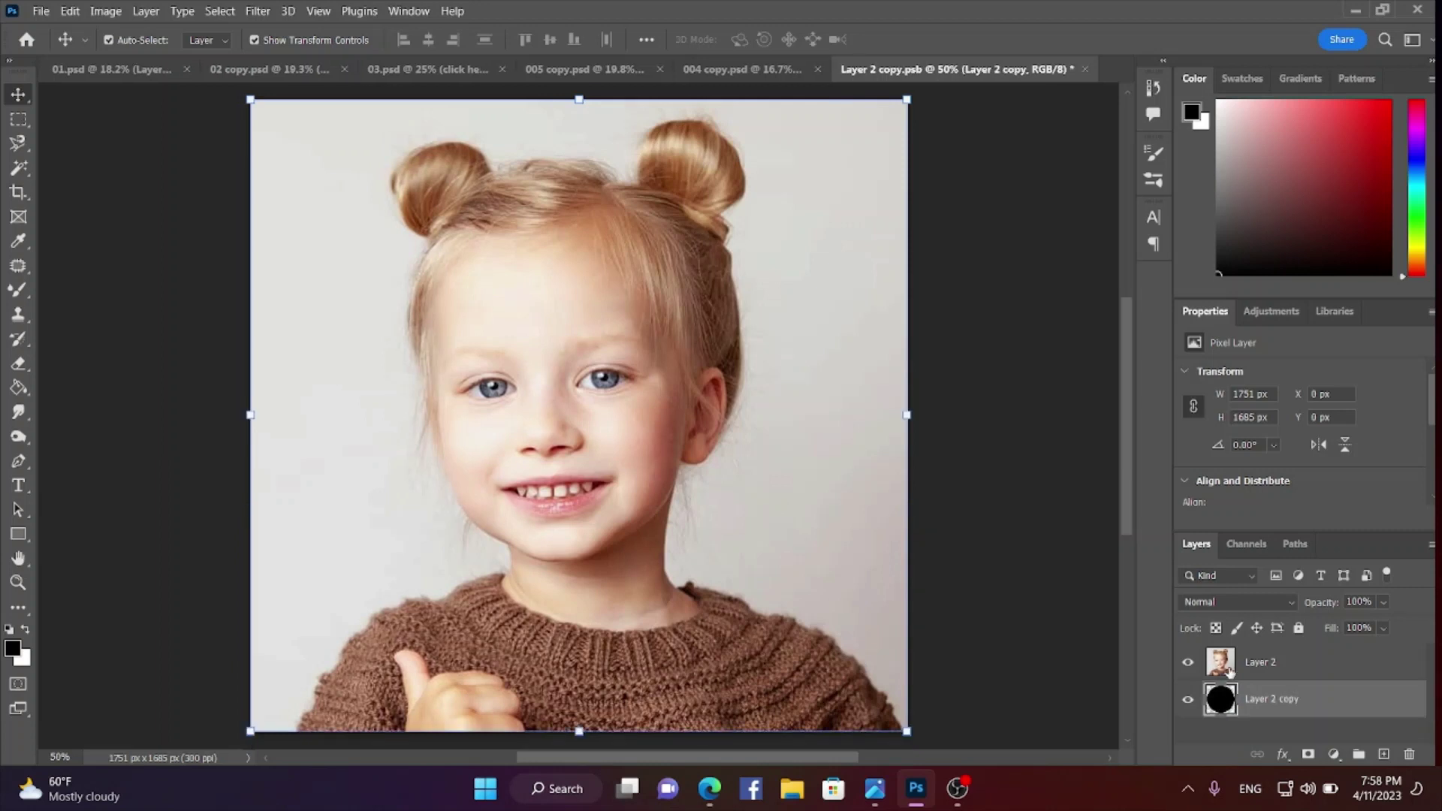
Lower the opacity of Layer 2, the new photo, to 58%
click(1227, 674)
click(1383, 603)
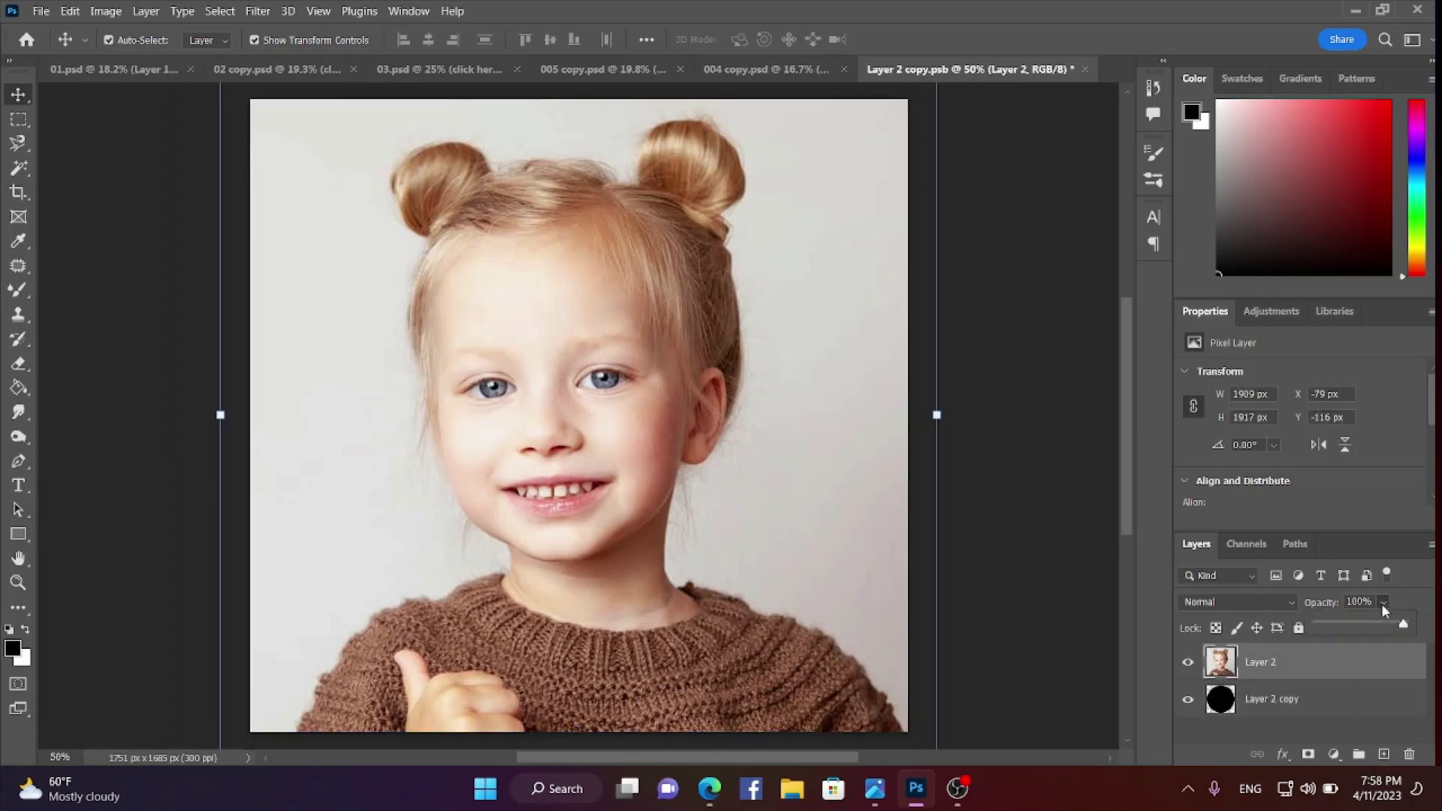
drag(1402, 625, 1389, 627)
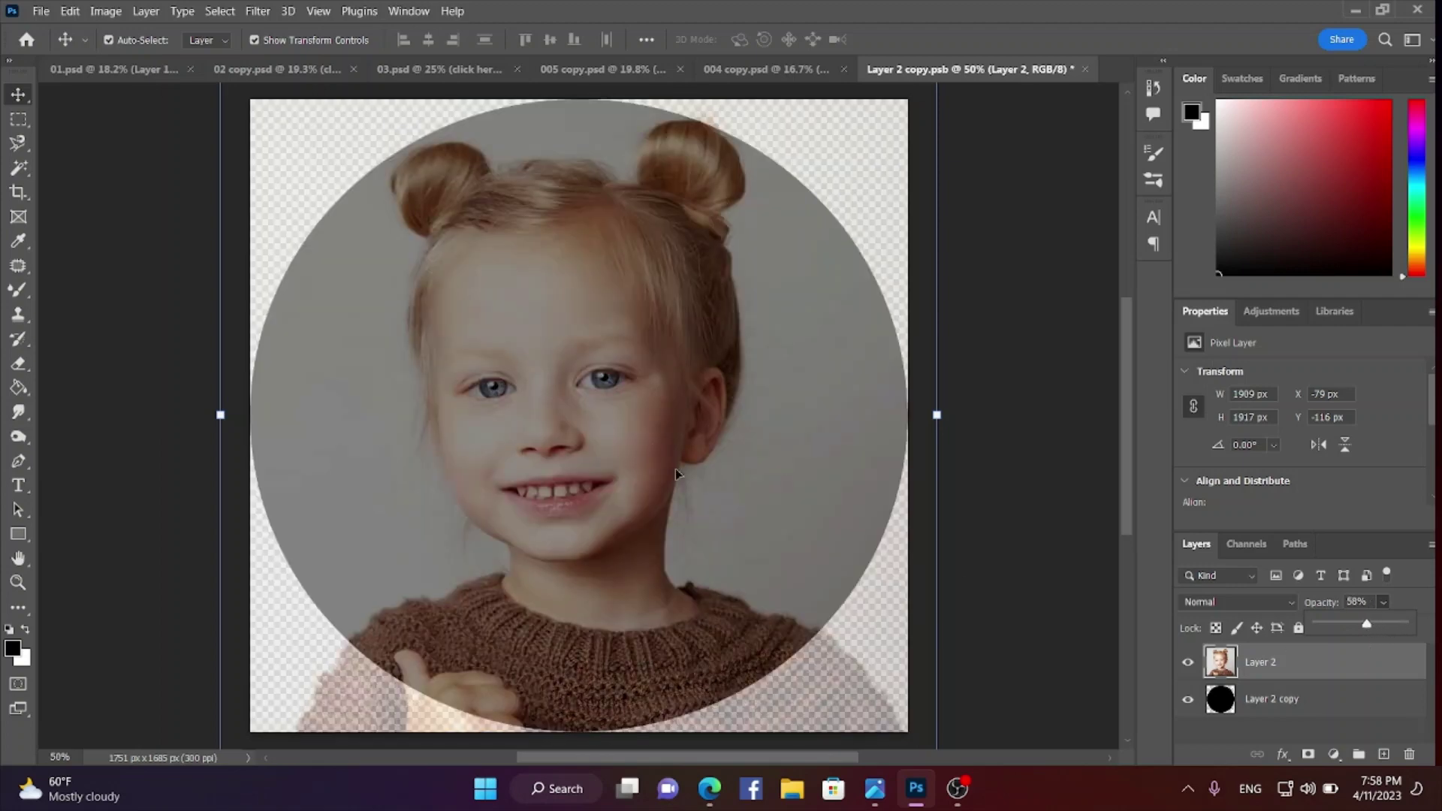
Shift the girl photo slightly down and to the right, and scale it to about 97% to fit the circular frame
drag(606, 407, 616, 426)
scroll(629, 412, down, 2)
scroll(593, 332, down, 5)
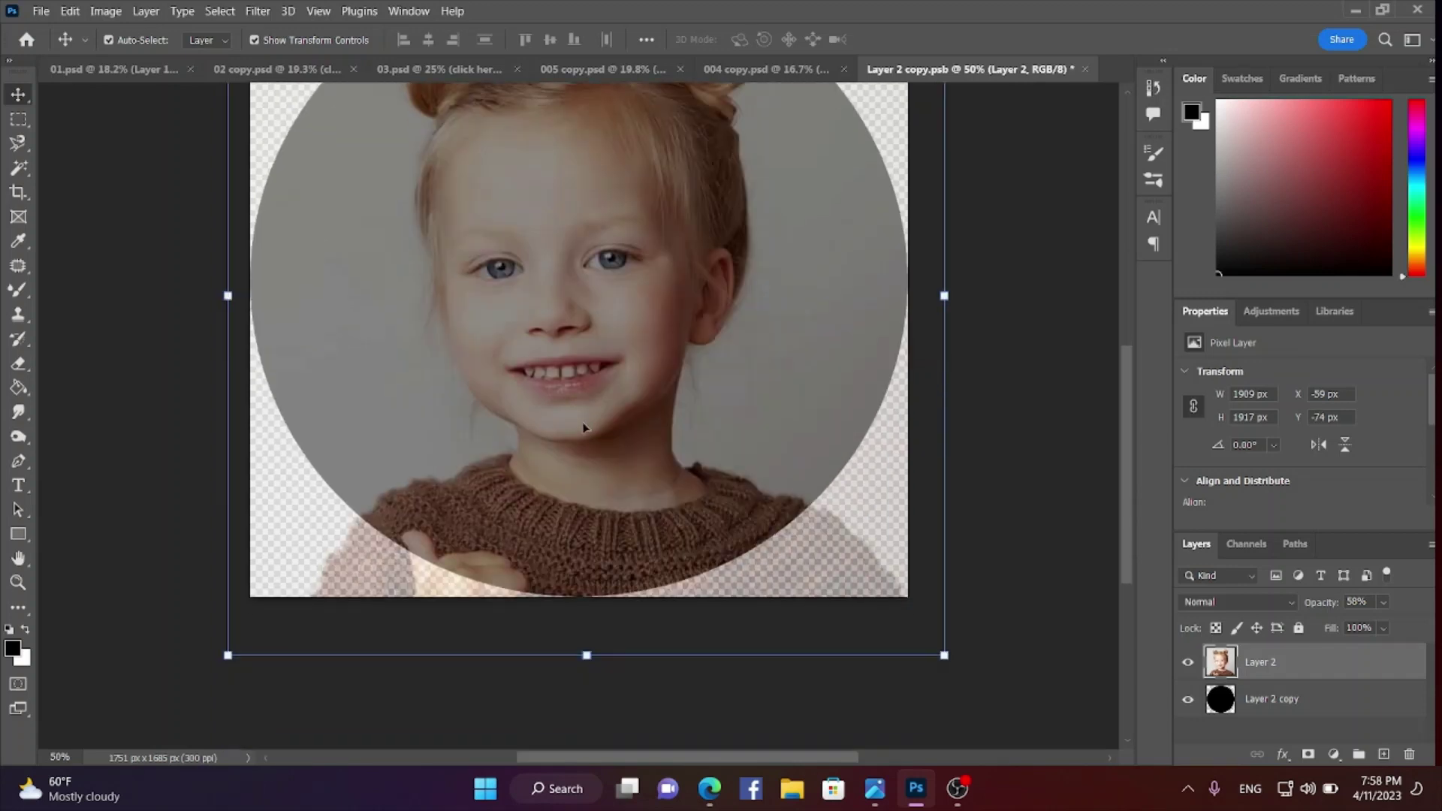
drag(578, 598, 574, 541)
scroll(571, 490, up, 3)
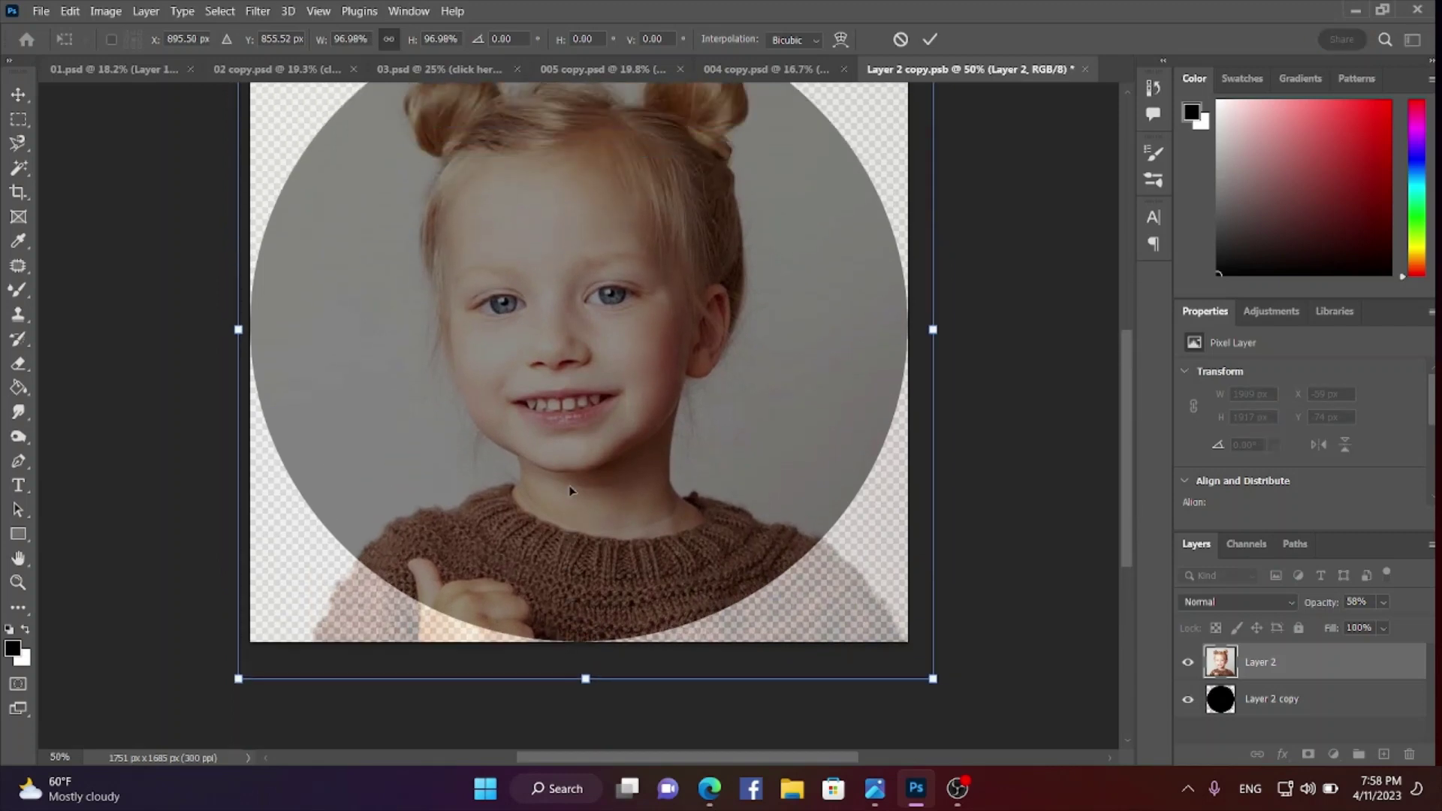
scroll(570, 490, up, 3)
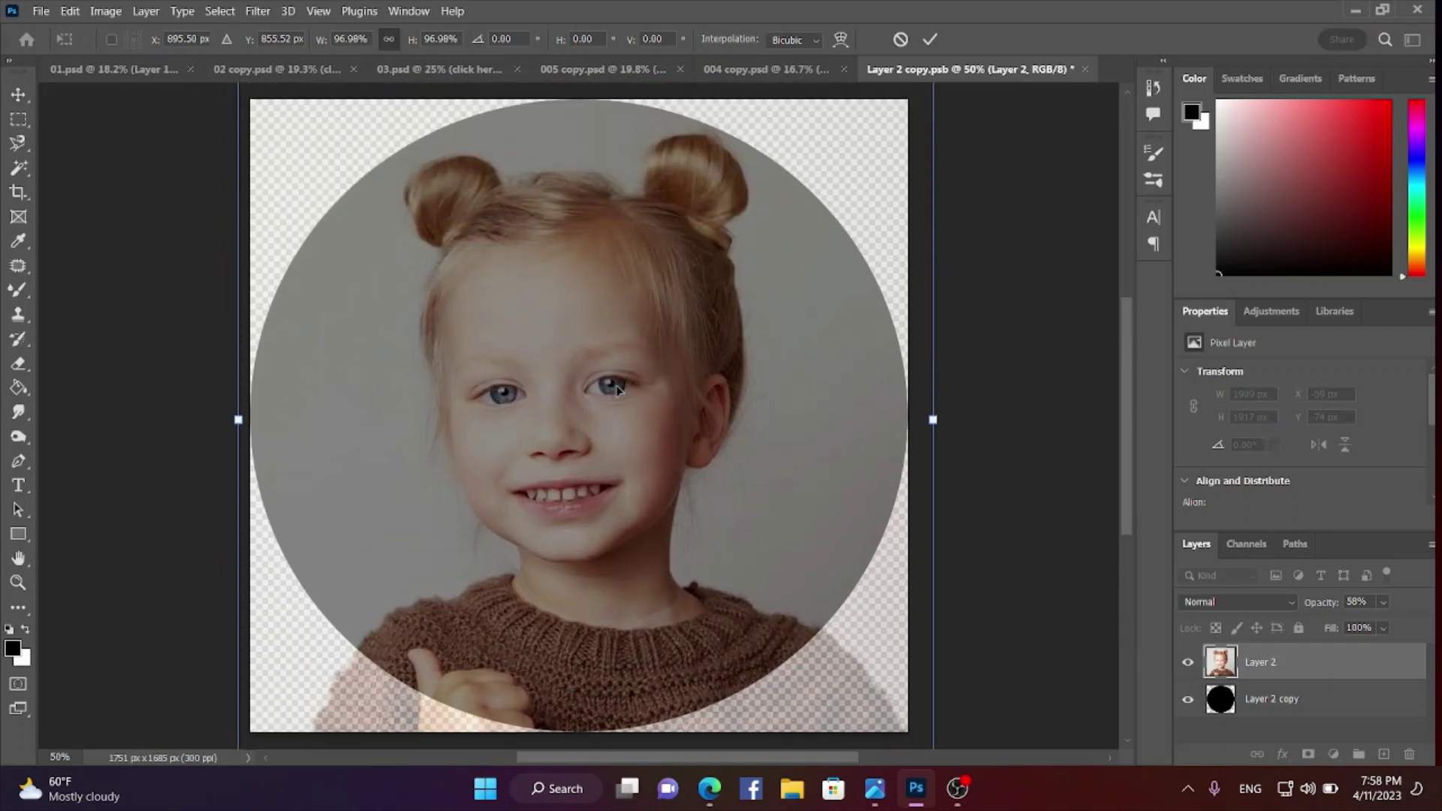
scroll(610, 402, down, 1)
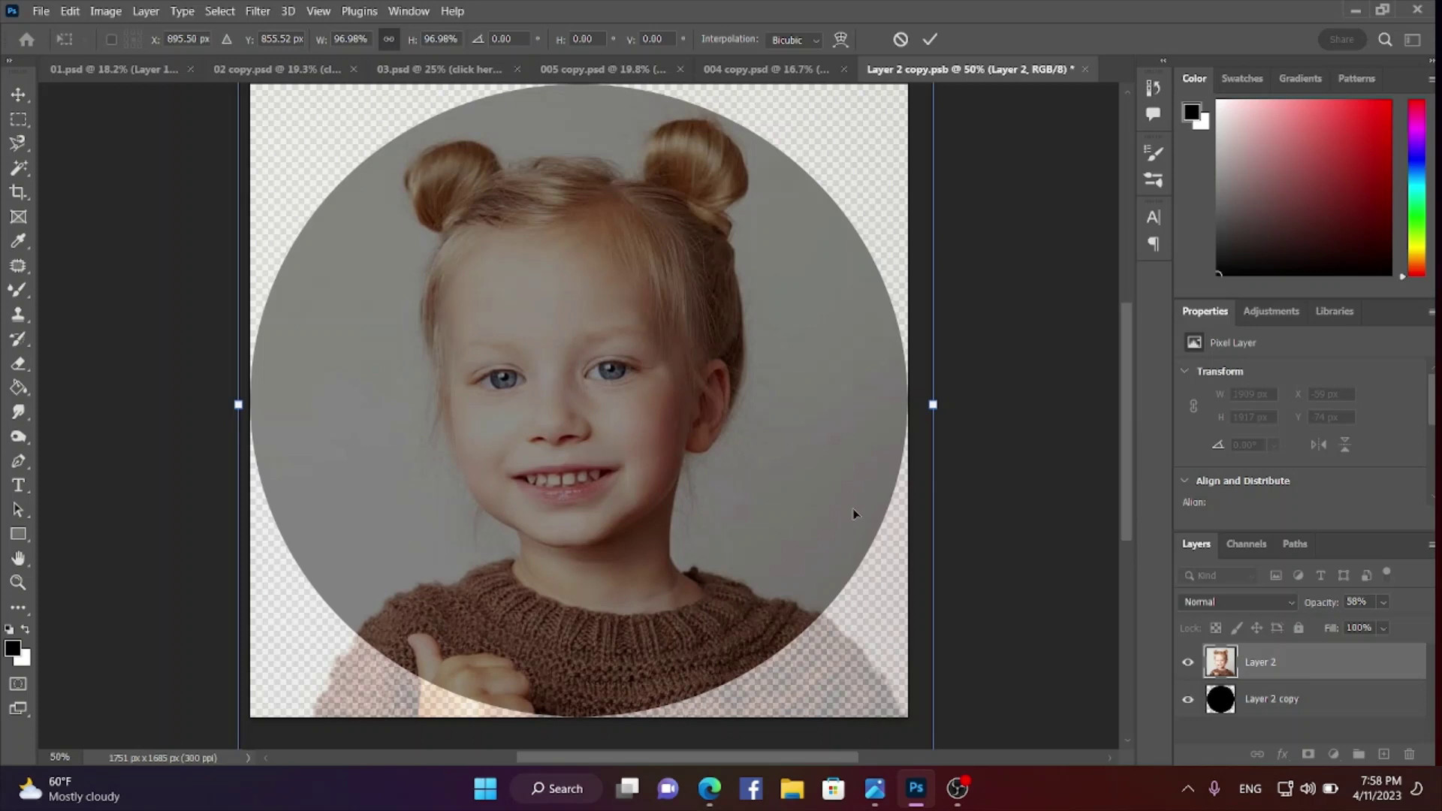
key(Return)
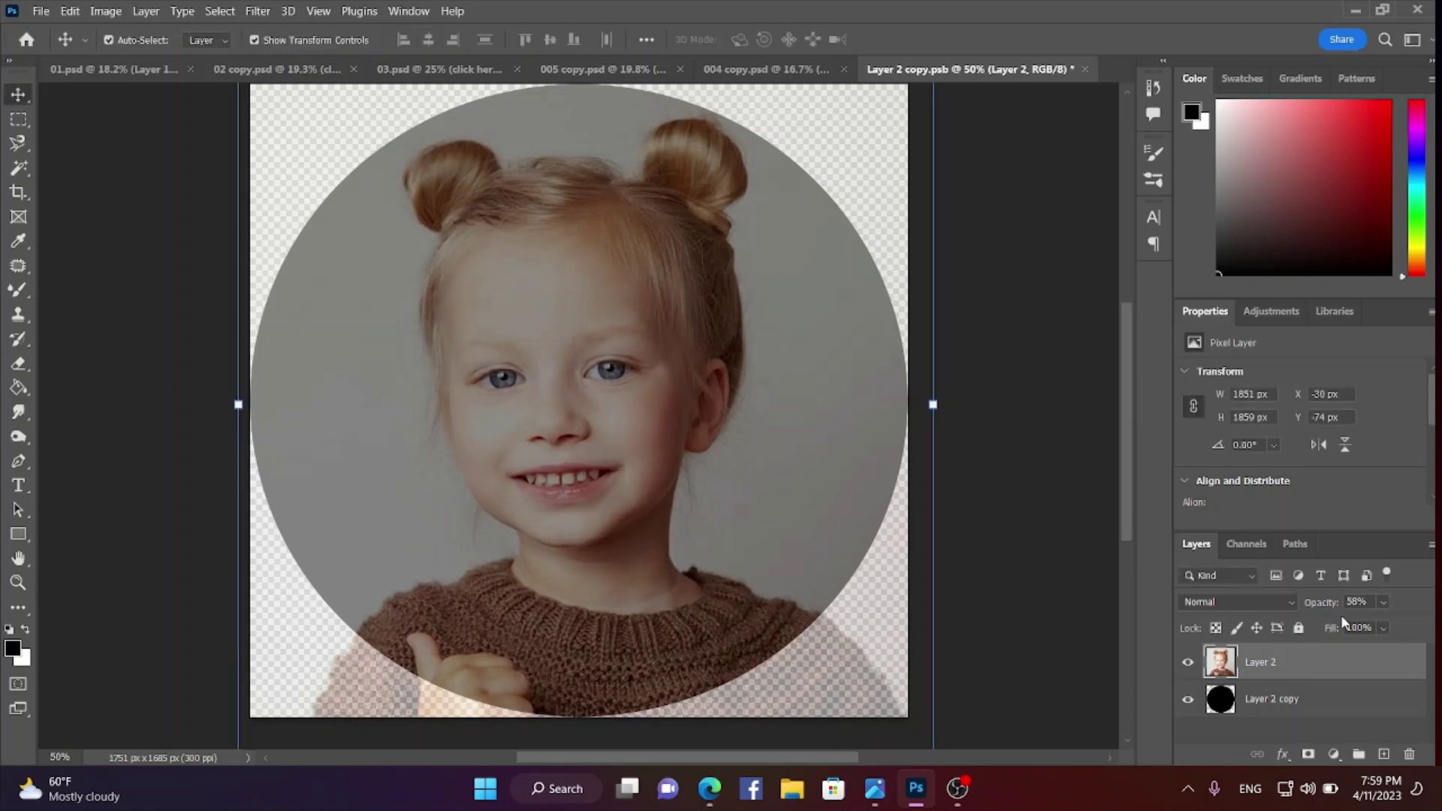
Restore the opacity of Layer 2 to 100%, and save and close the Layer 2 copy.psb smart object
click(1384, 602)
drag(1389, 625, 1428, 625)
click(1085, 69)
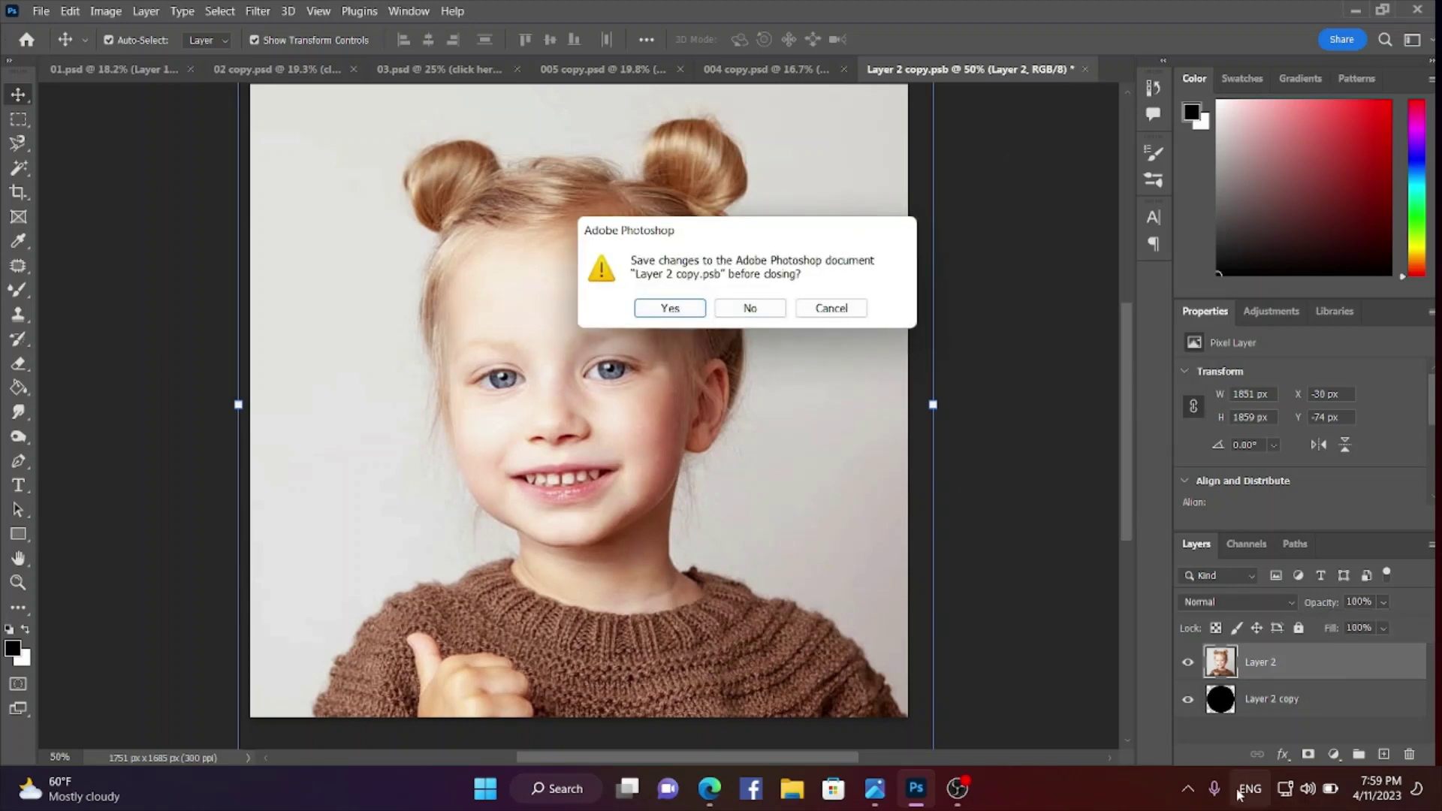
click(671, 309)
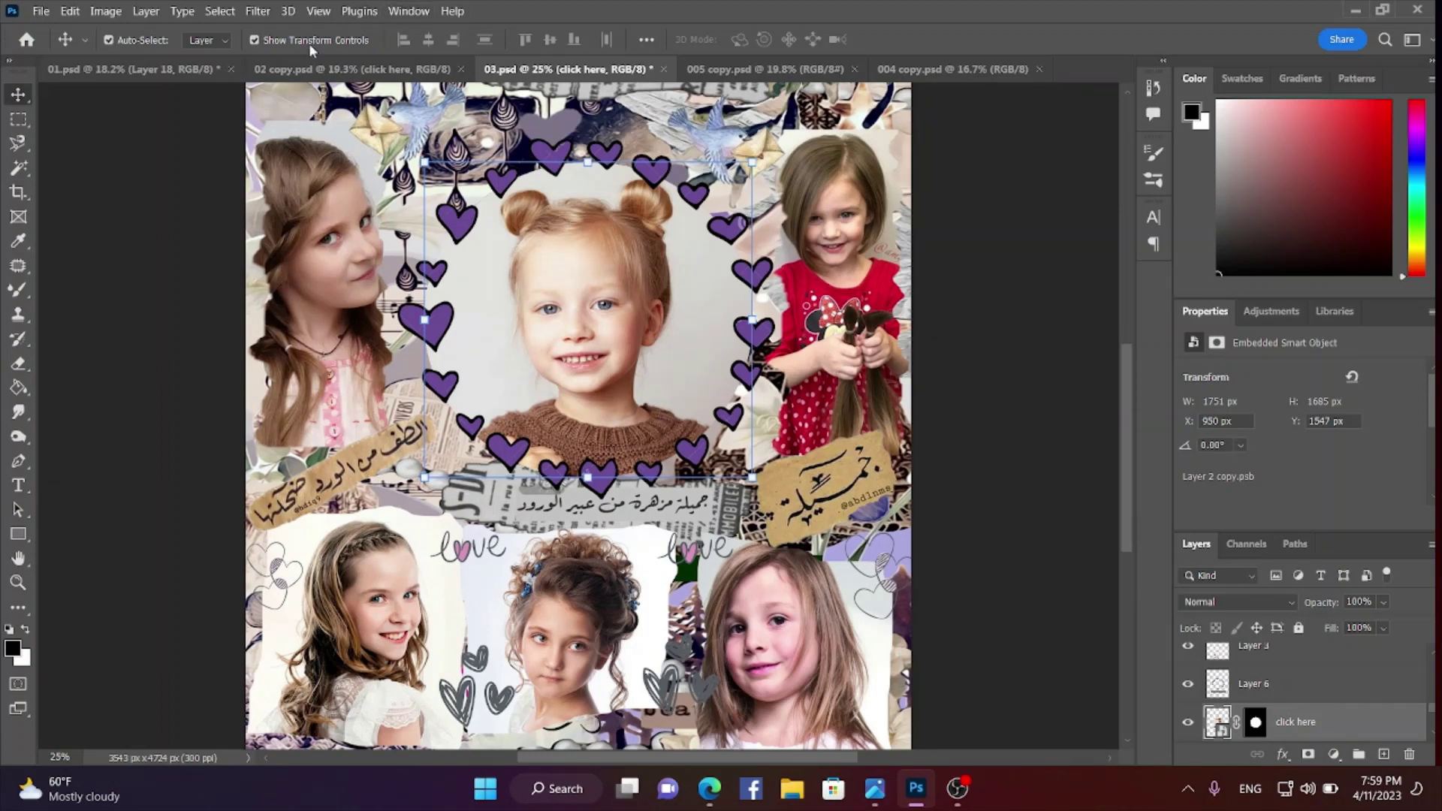
In 02 copy.psd, open the smart object of the girl with the flower crown and delete her photo, Layer 13
click(352, 69)
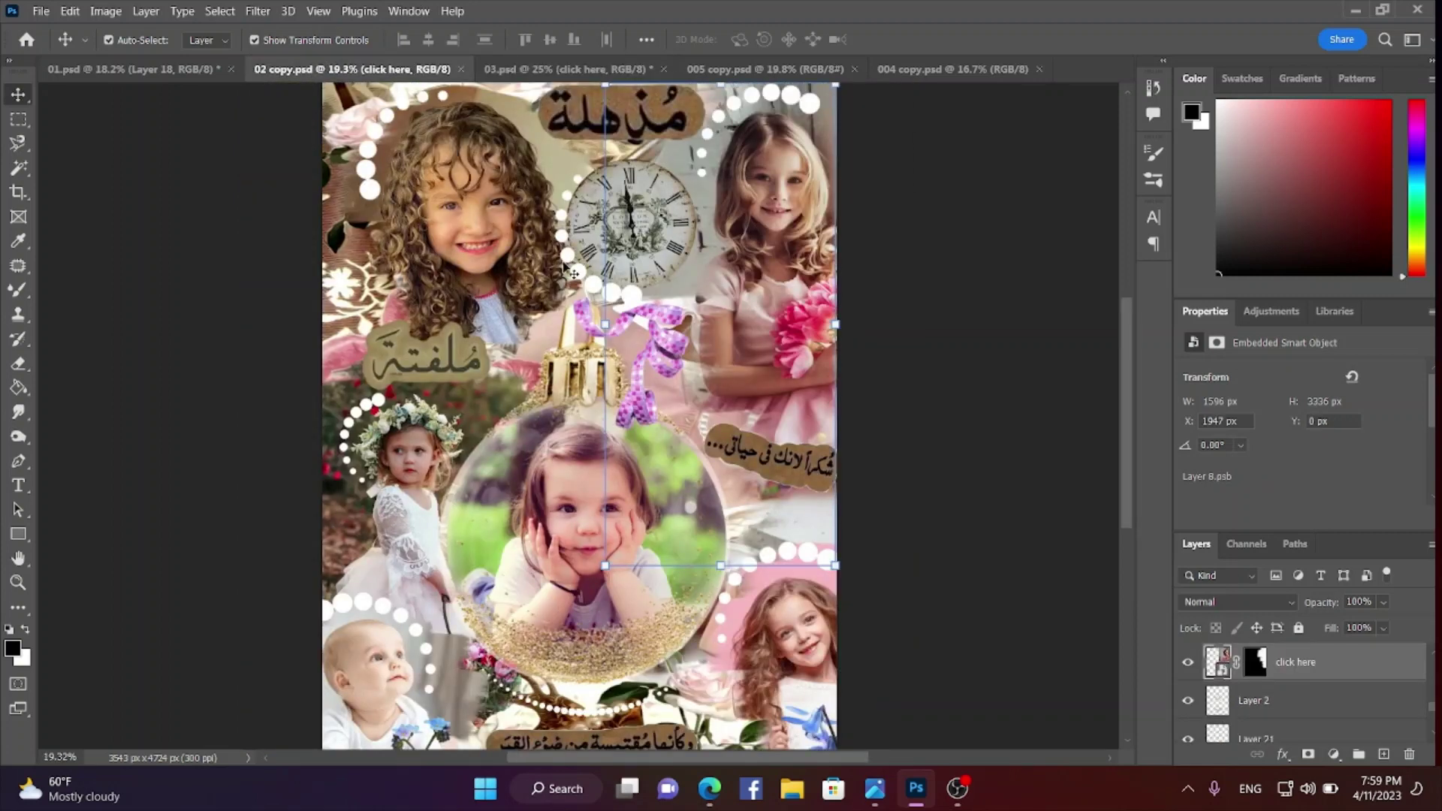
scroll(571, 274, down, 3)
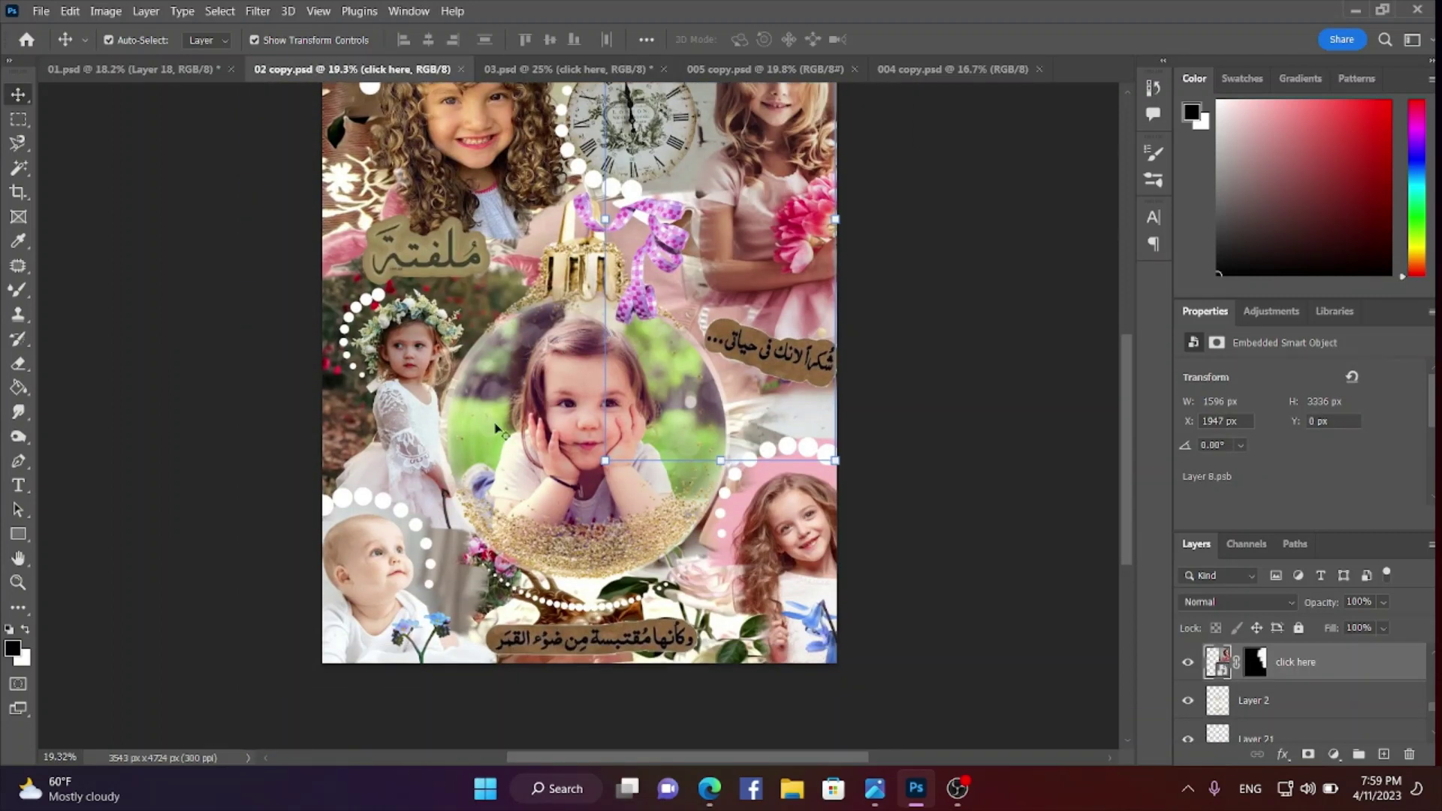
click(430, 367)
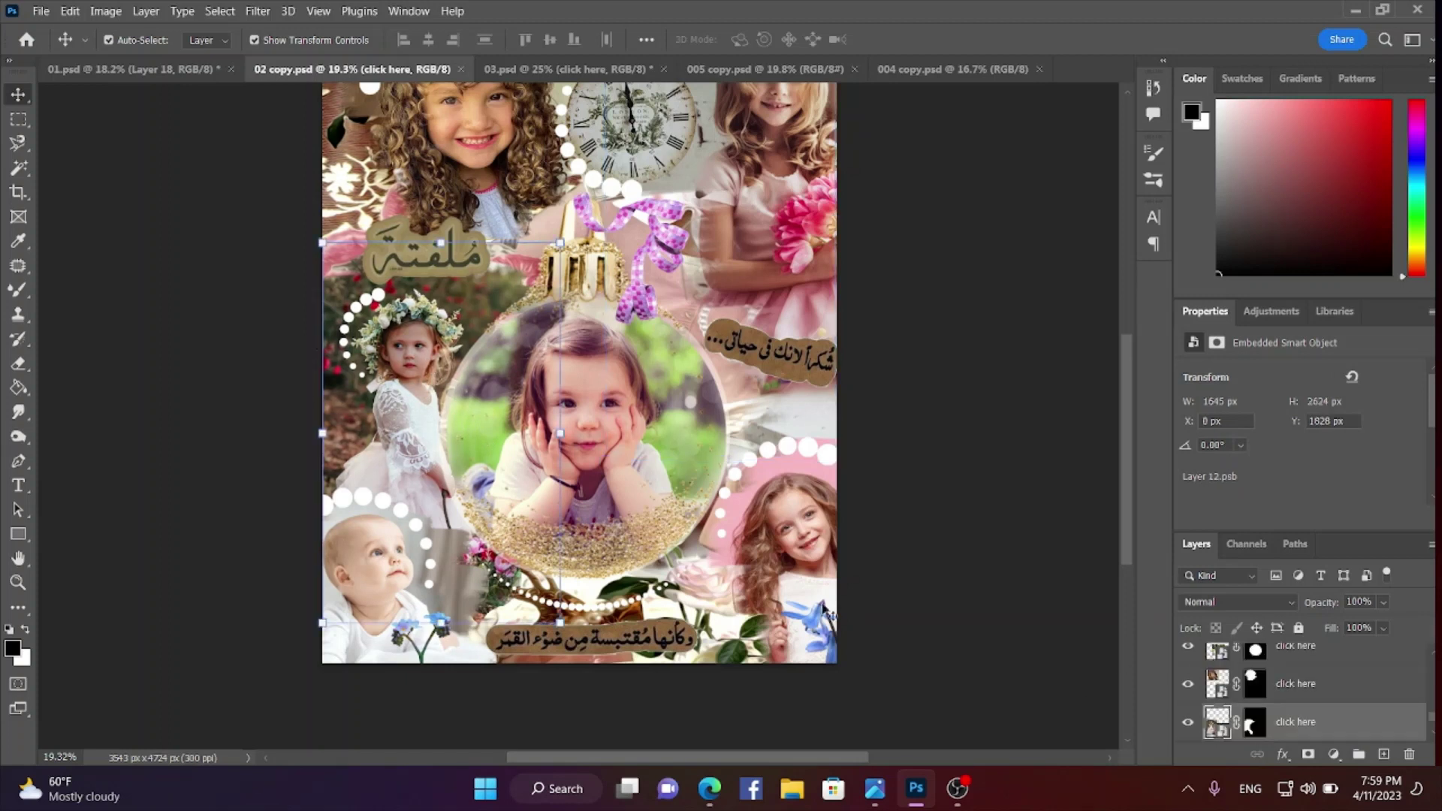
scroll(1266, 708, down, 2)
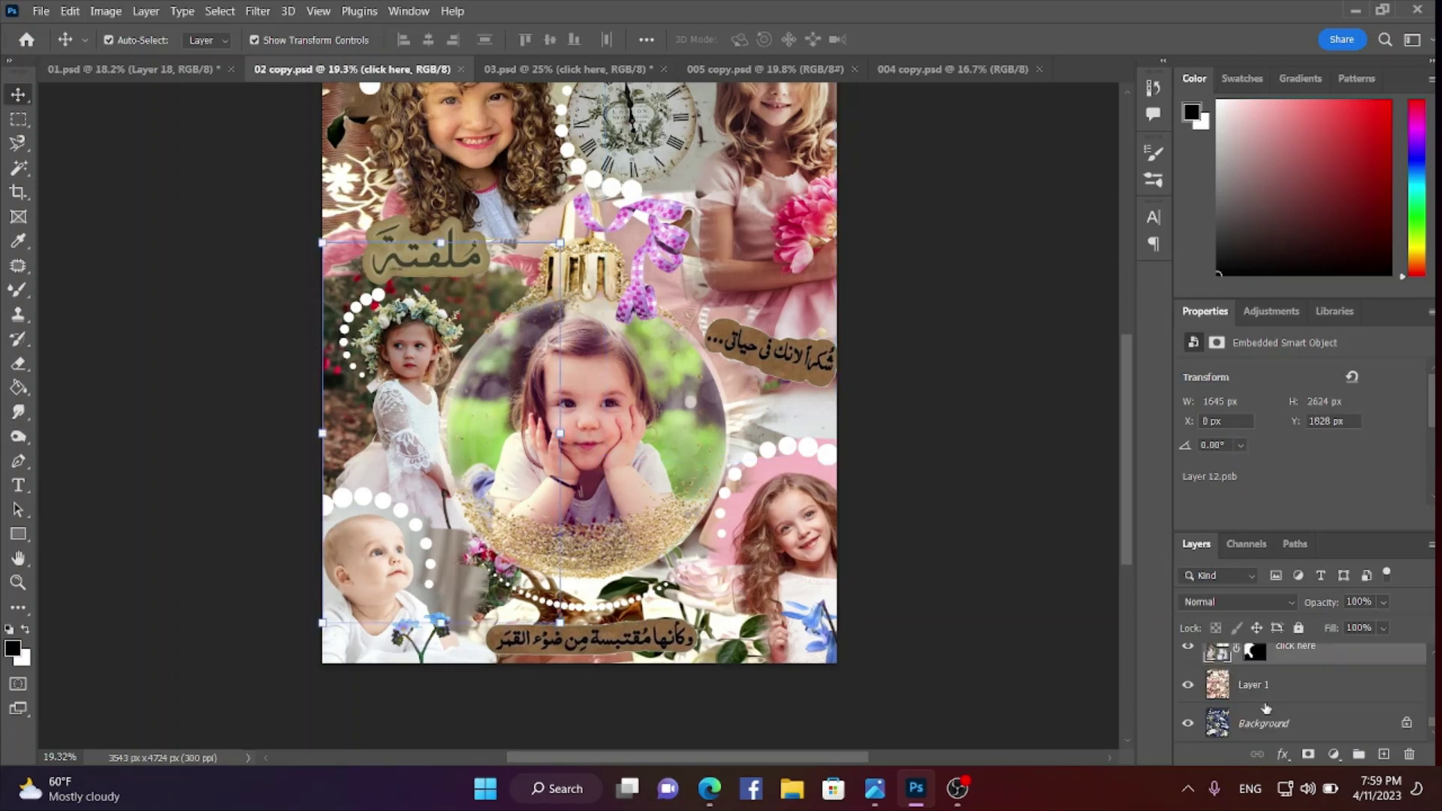
double_click(1219, 654)
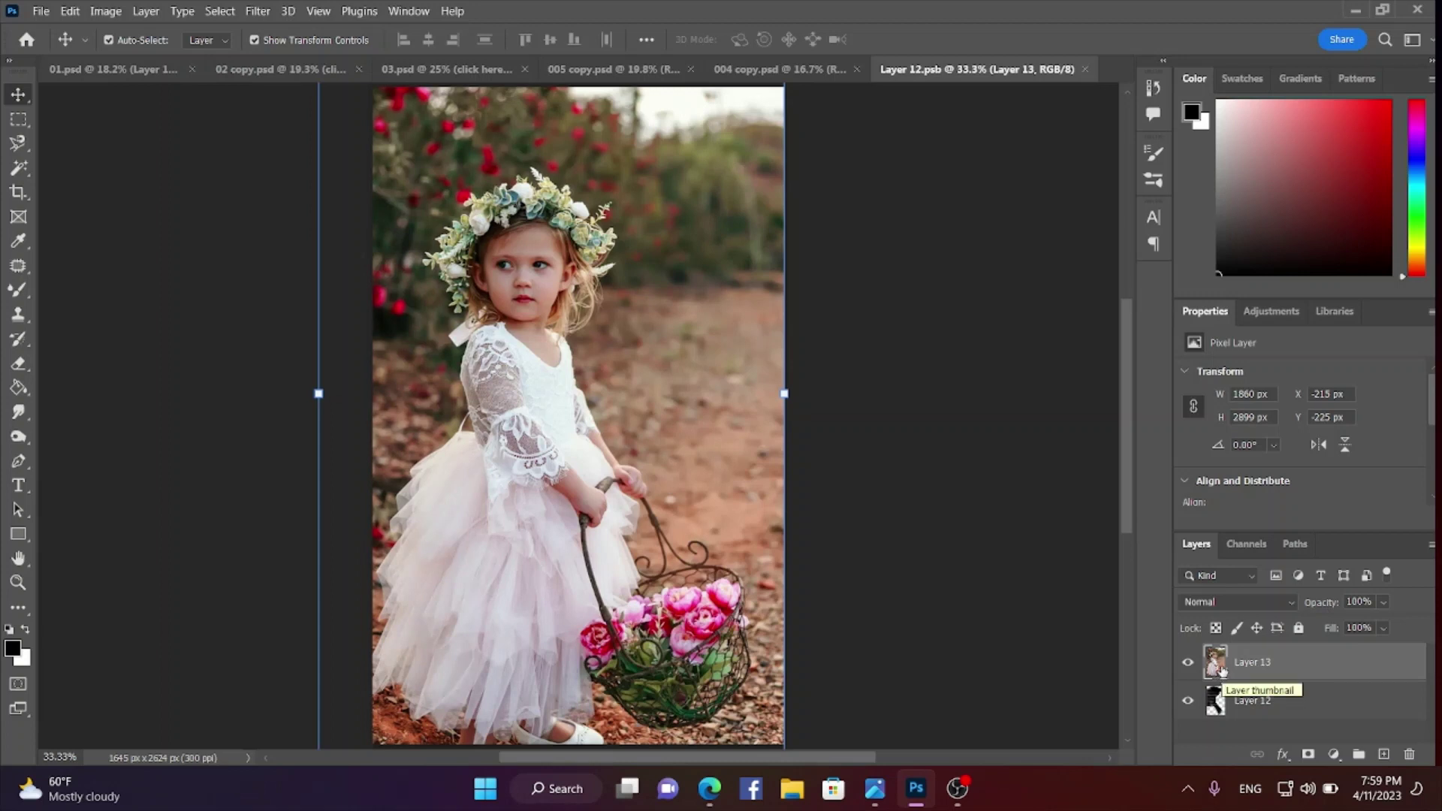
key(Delete)
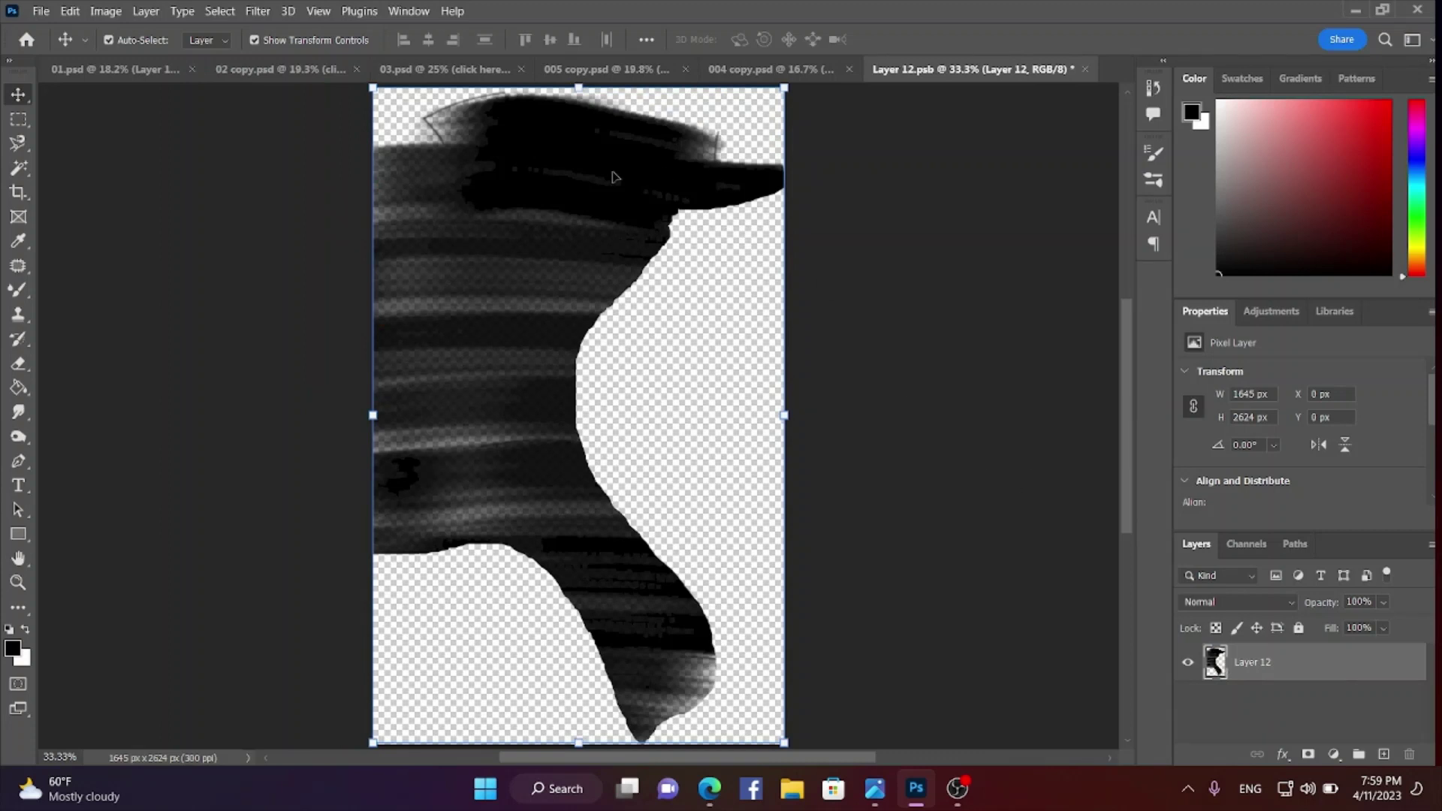
Copy the GMToday photo of the girl making a peace sign from the Edge image results and paste it into Layer 12.psb
click(710, 788)
scroll(843, 555, down, 4)
scroll(843, 555, down, 2)
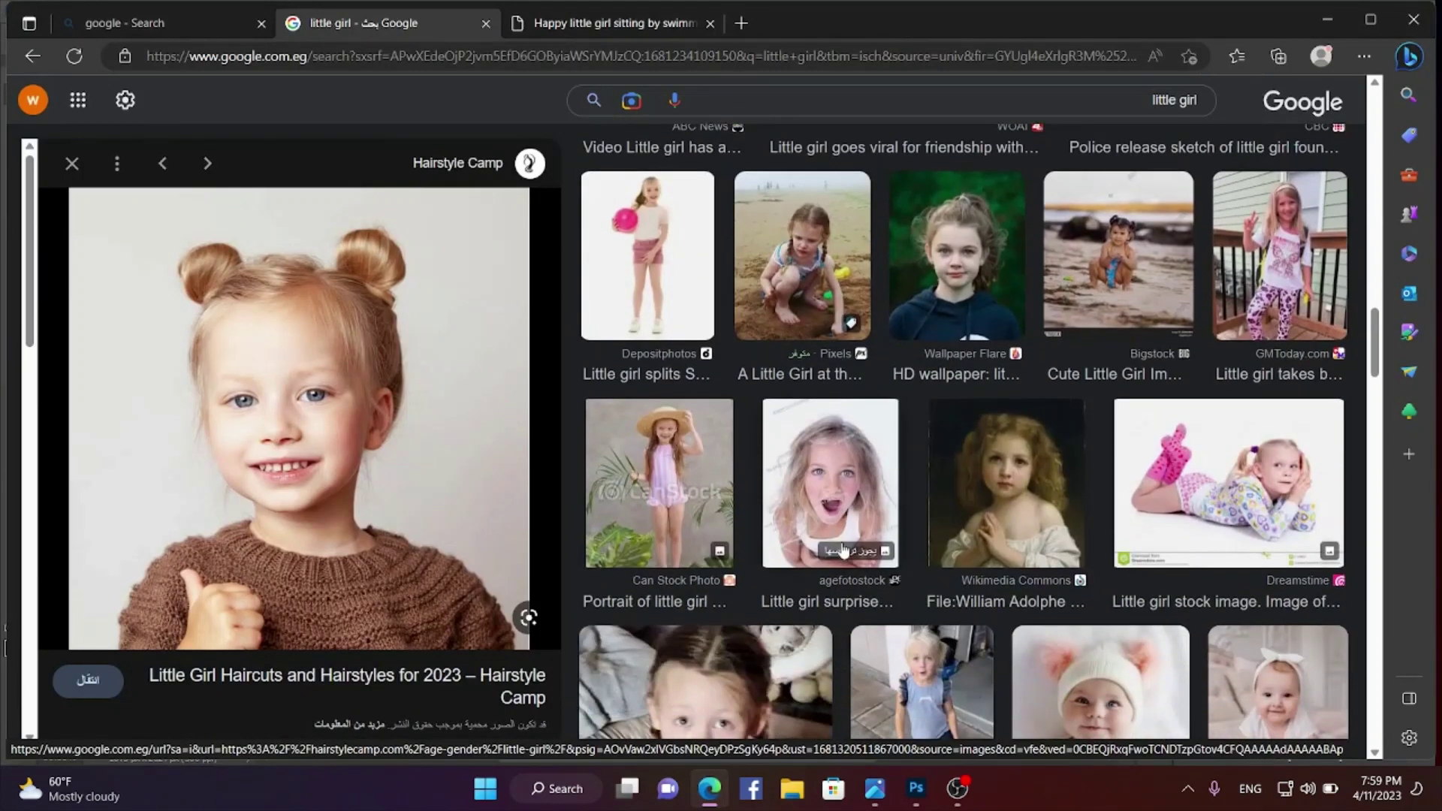
click(1230, 281)
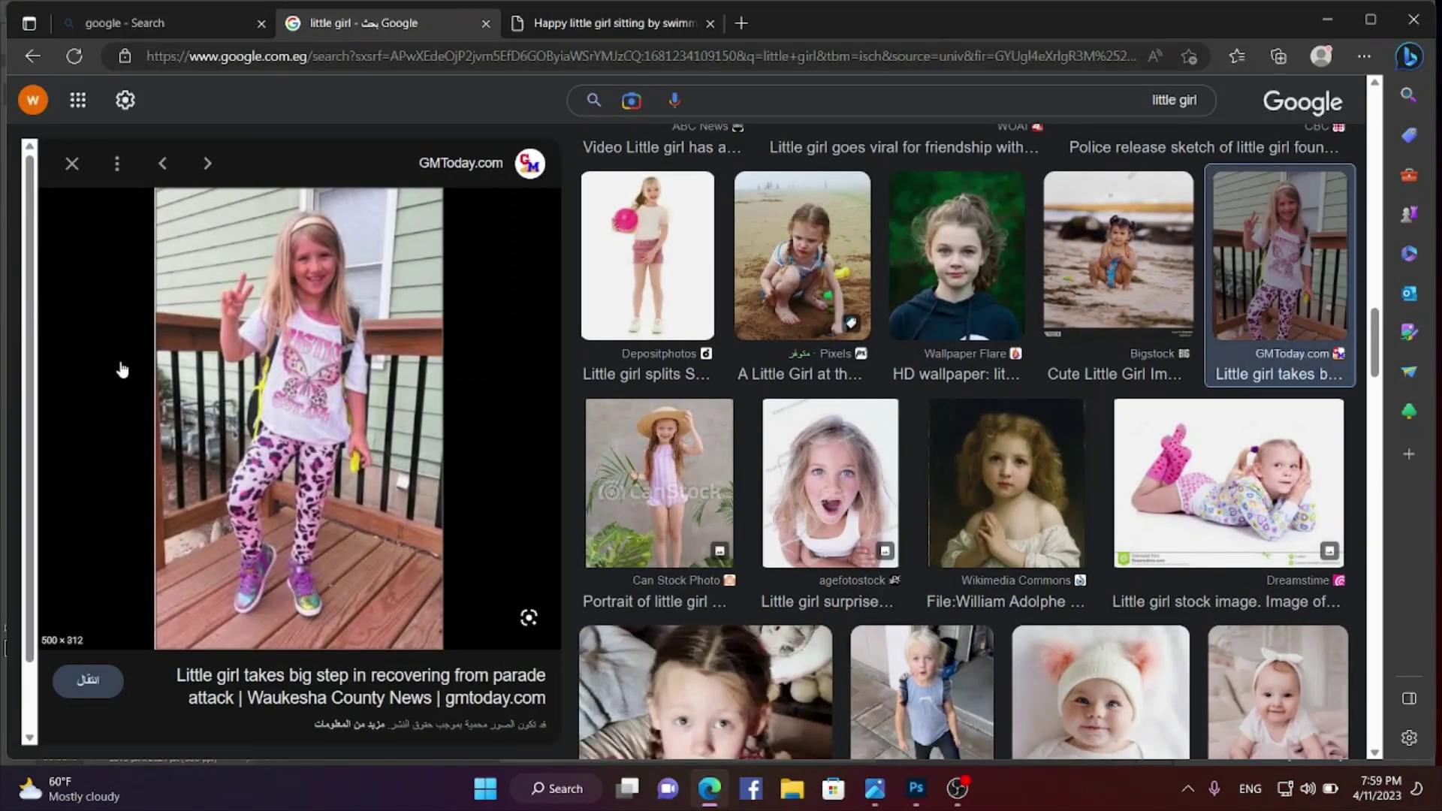
right_click(259, 332)
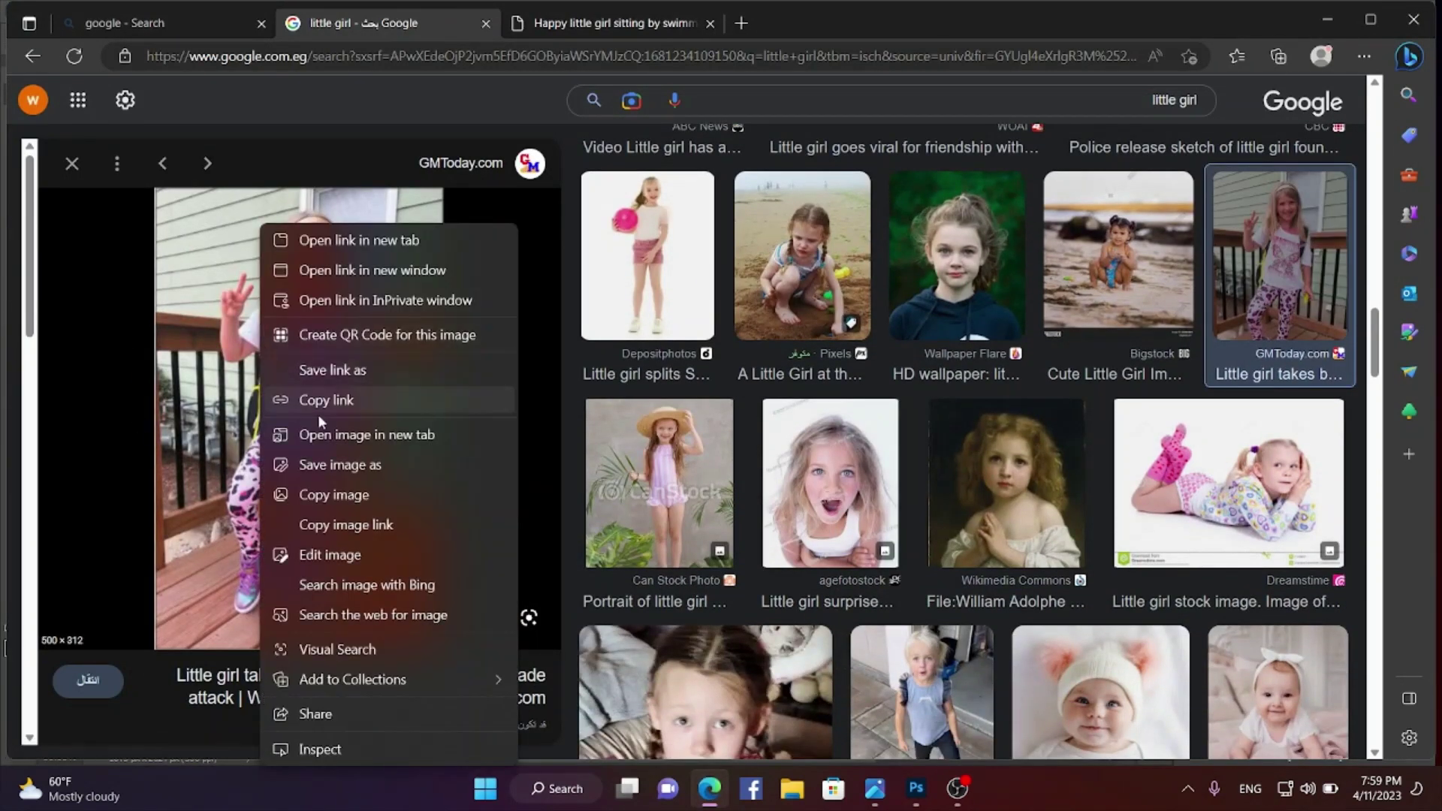
click(342, 496)
key(alt+Tab)
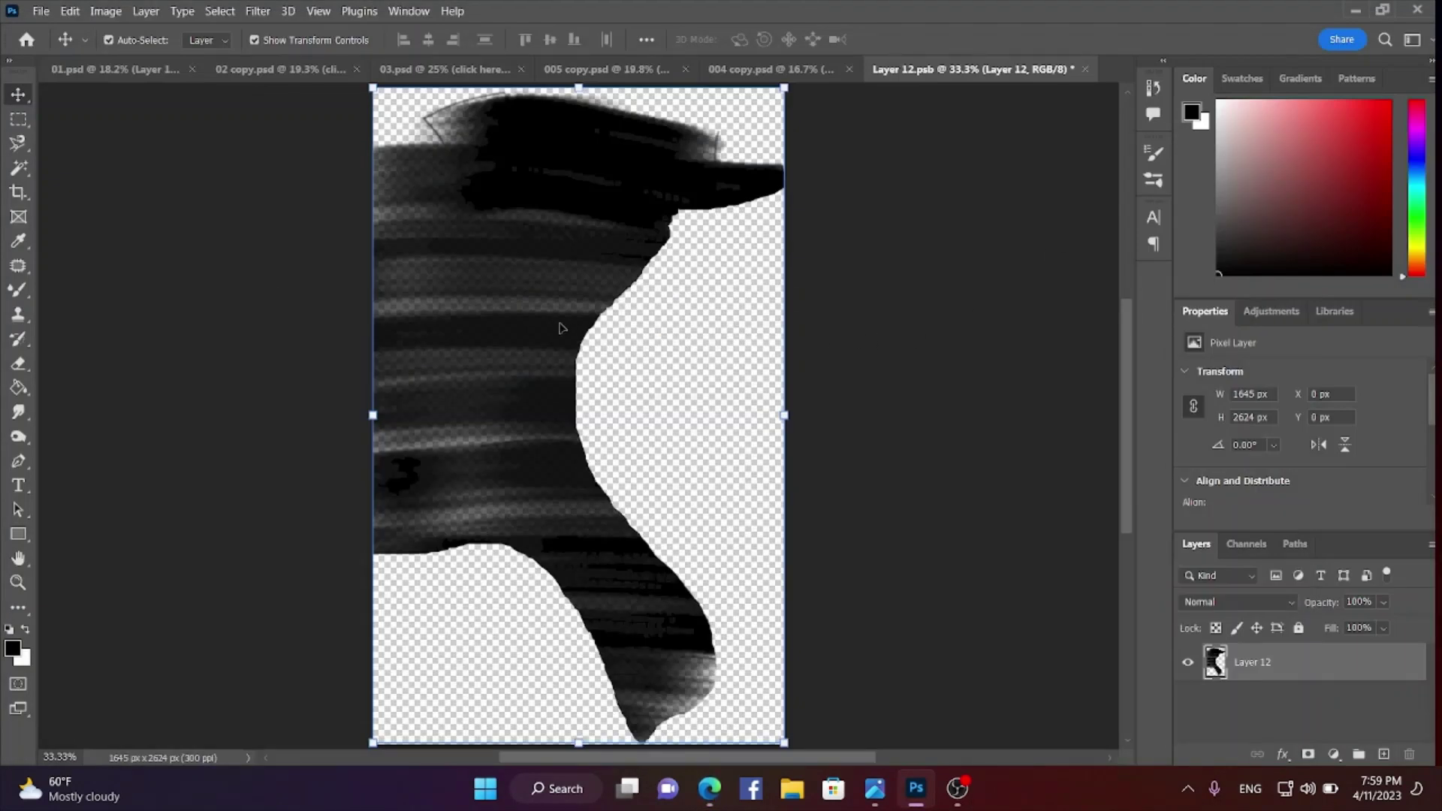
key(ctrl+v)
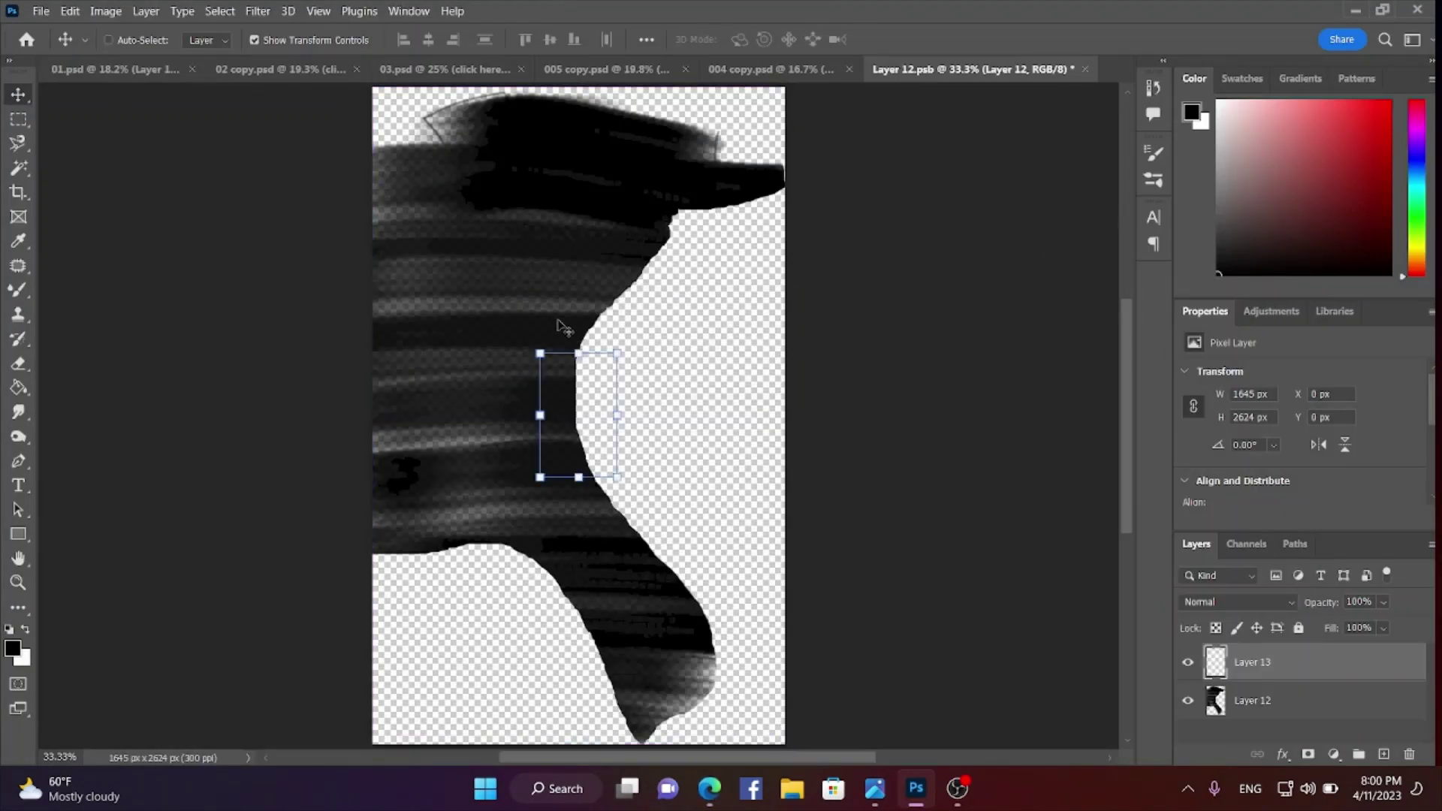
Scale the pasted photo to about 525% so it spans the full height of the canvas
drag(579, 351, 634, 93)
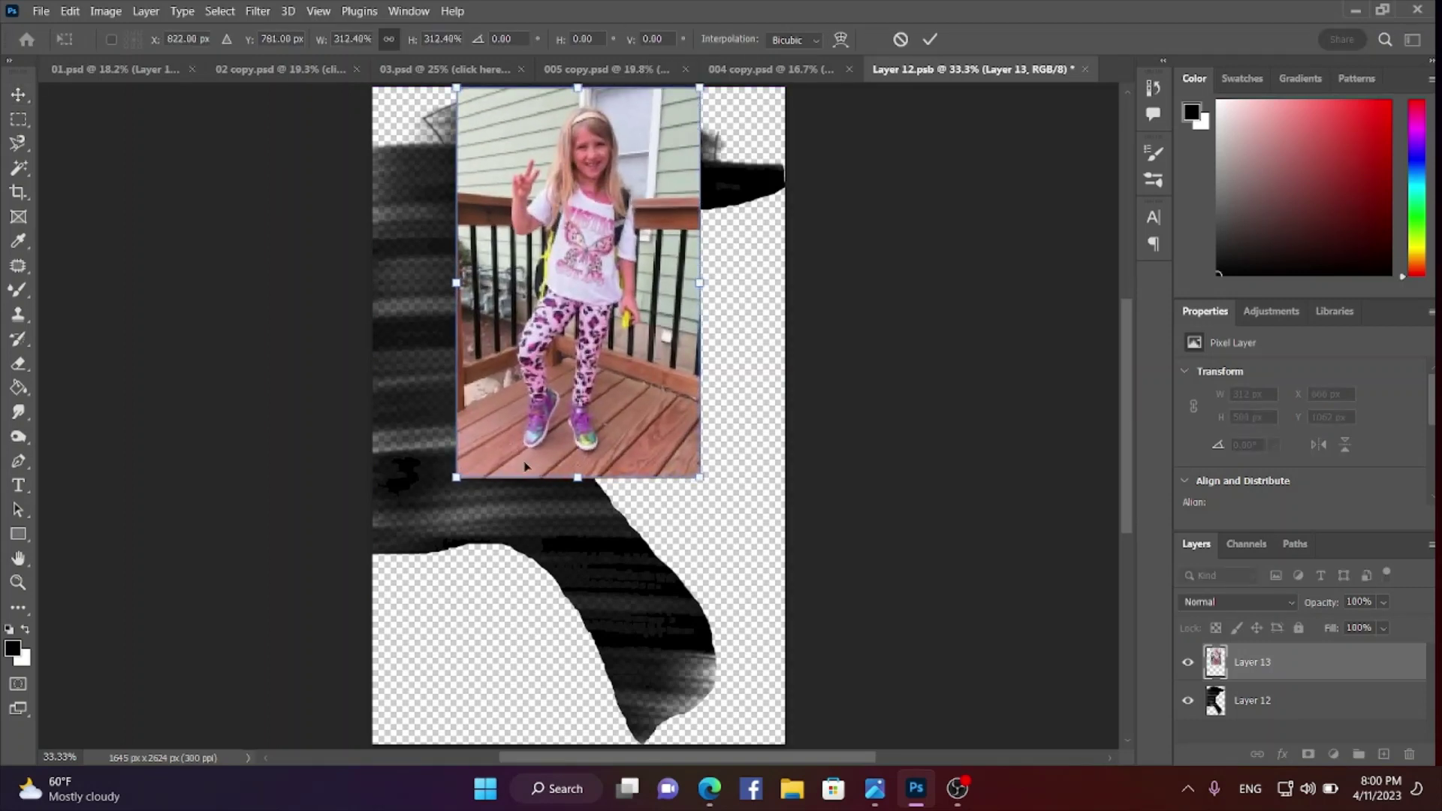
drag(578, 478, 576, 743)
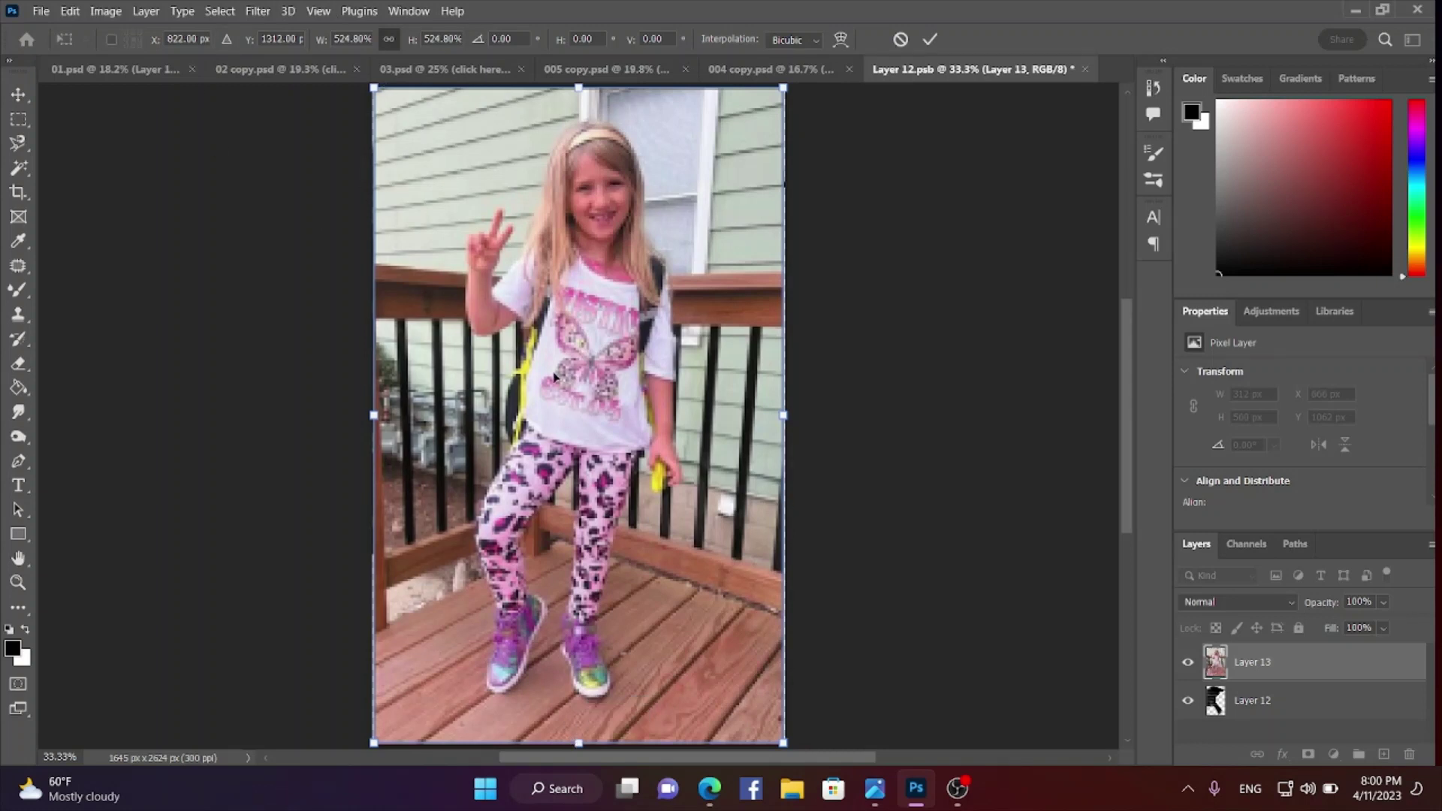
key(Return)
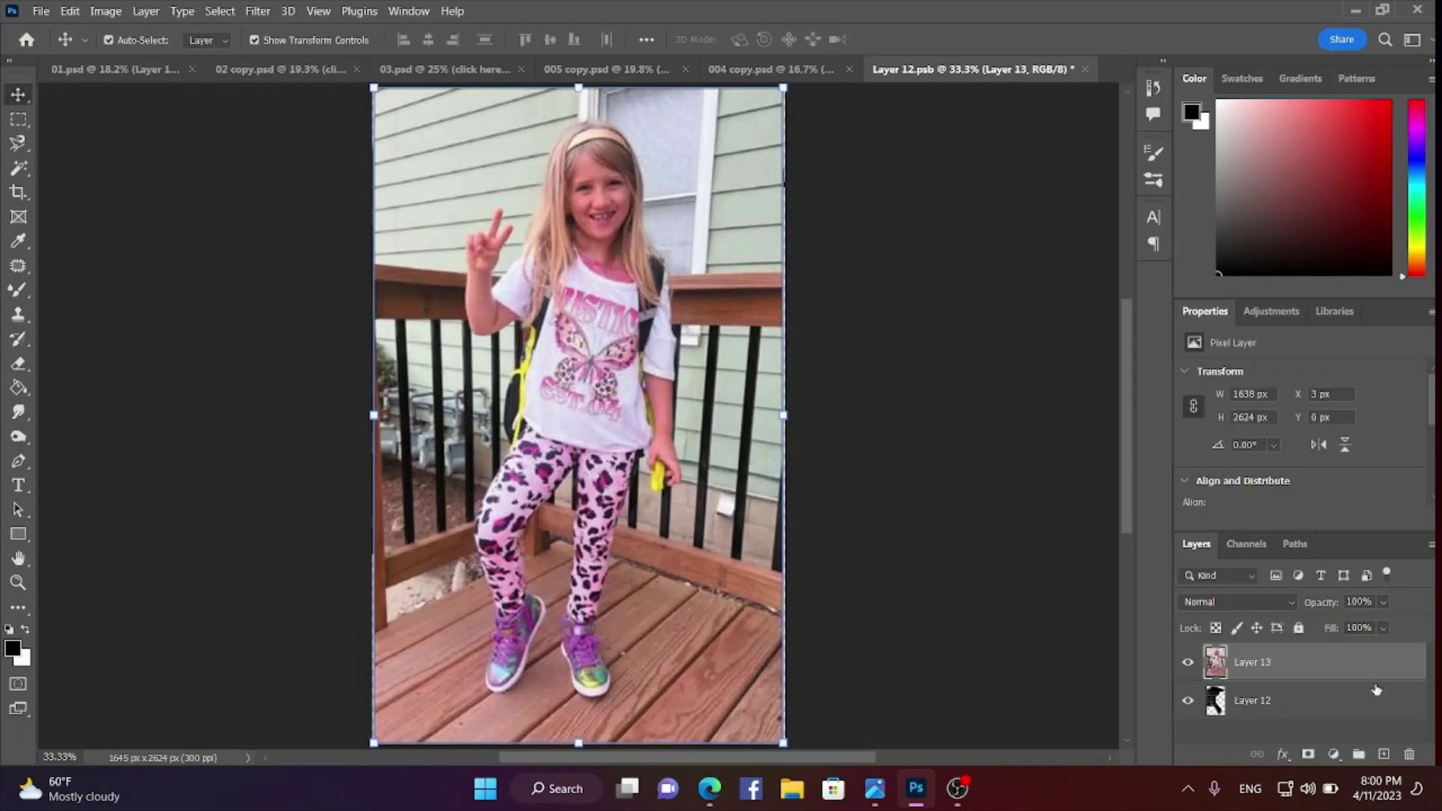
Align the photo with the brush shape by moving it left to X -339 px at 48% opacity, and return the opacity to 100%
click(1360, 619)
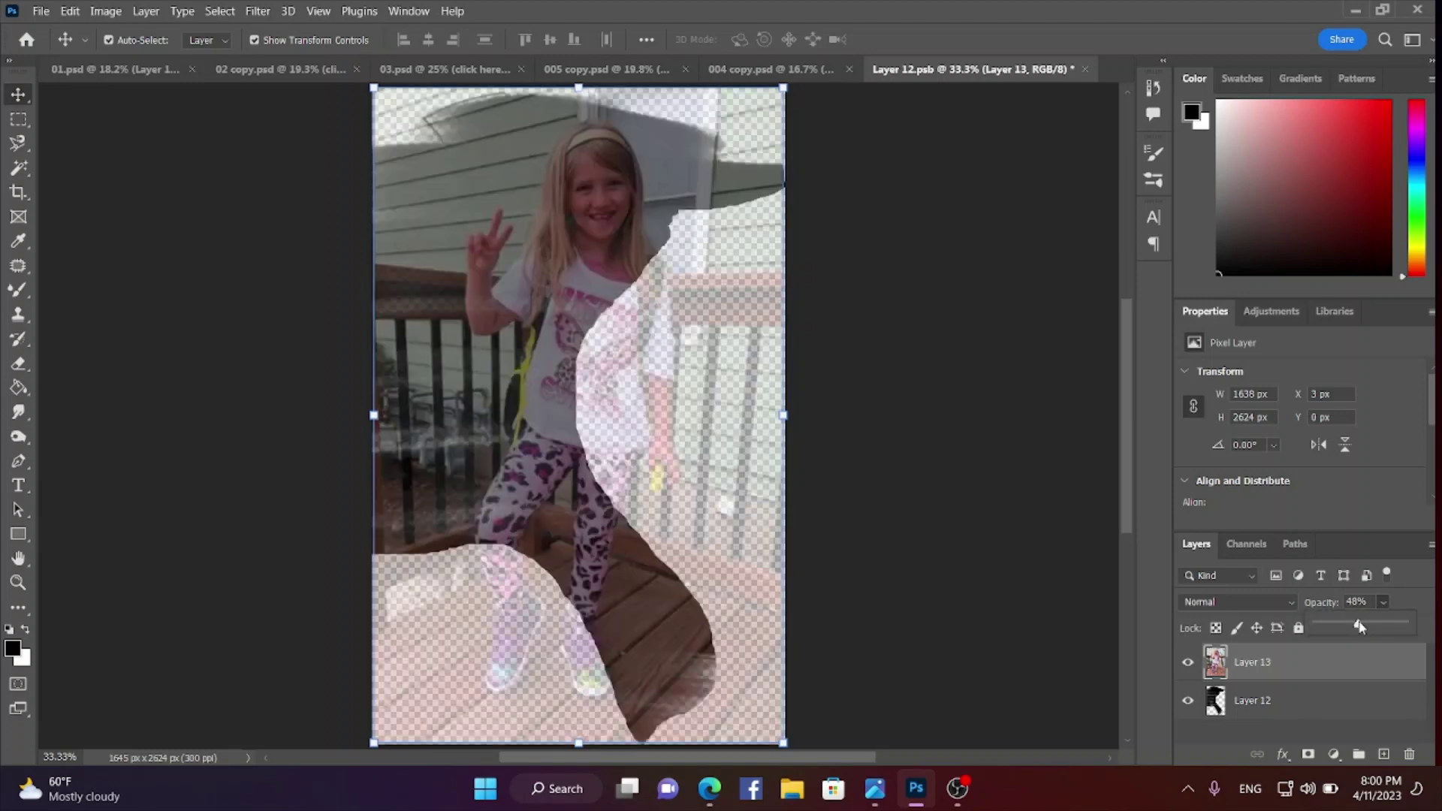
drag(638, 406, 525, 376)
scroll(651, 437, up, 1)
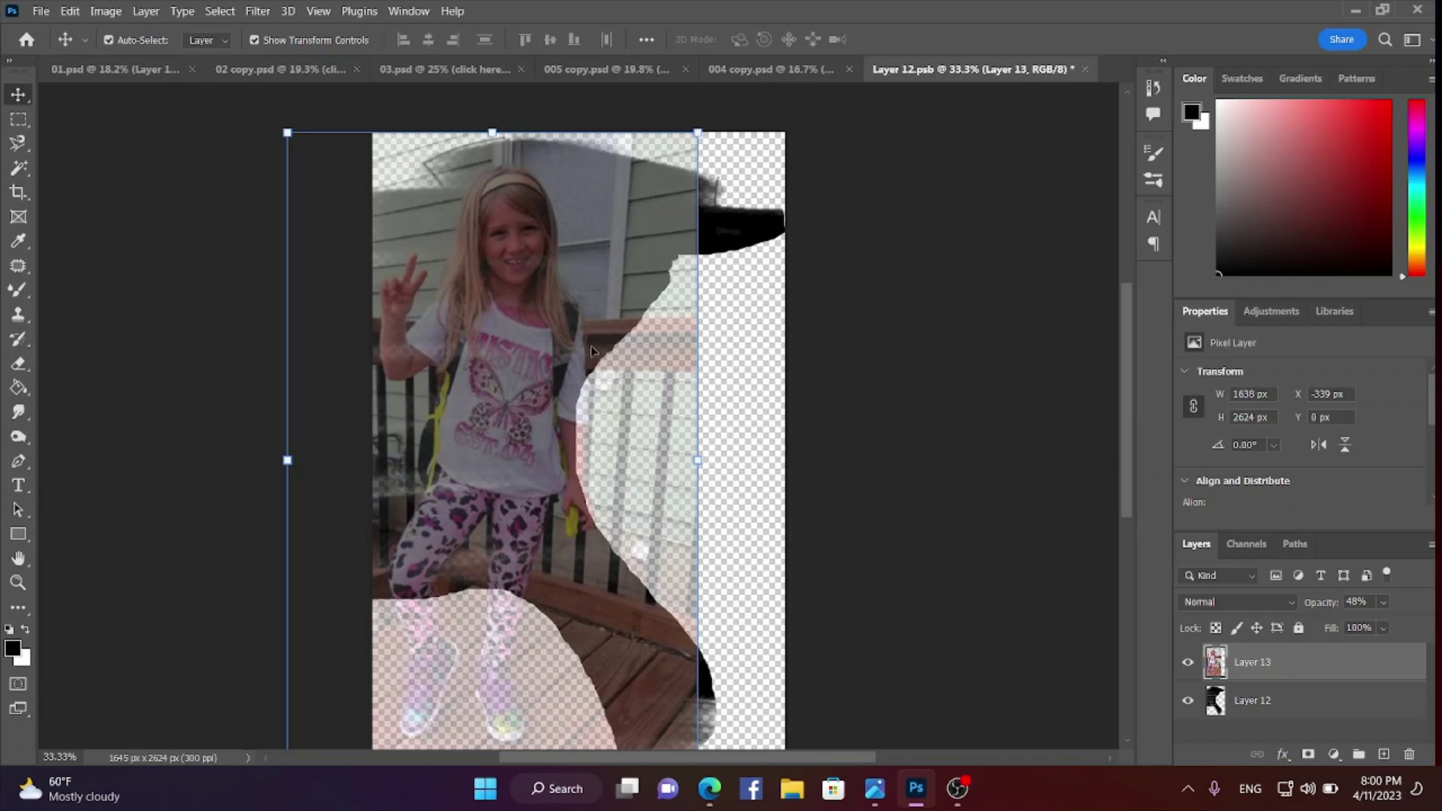
scroll(592, 351, down, 1)
key(ctrl+minus)
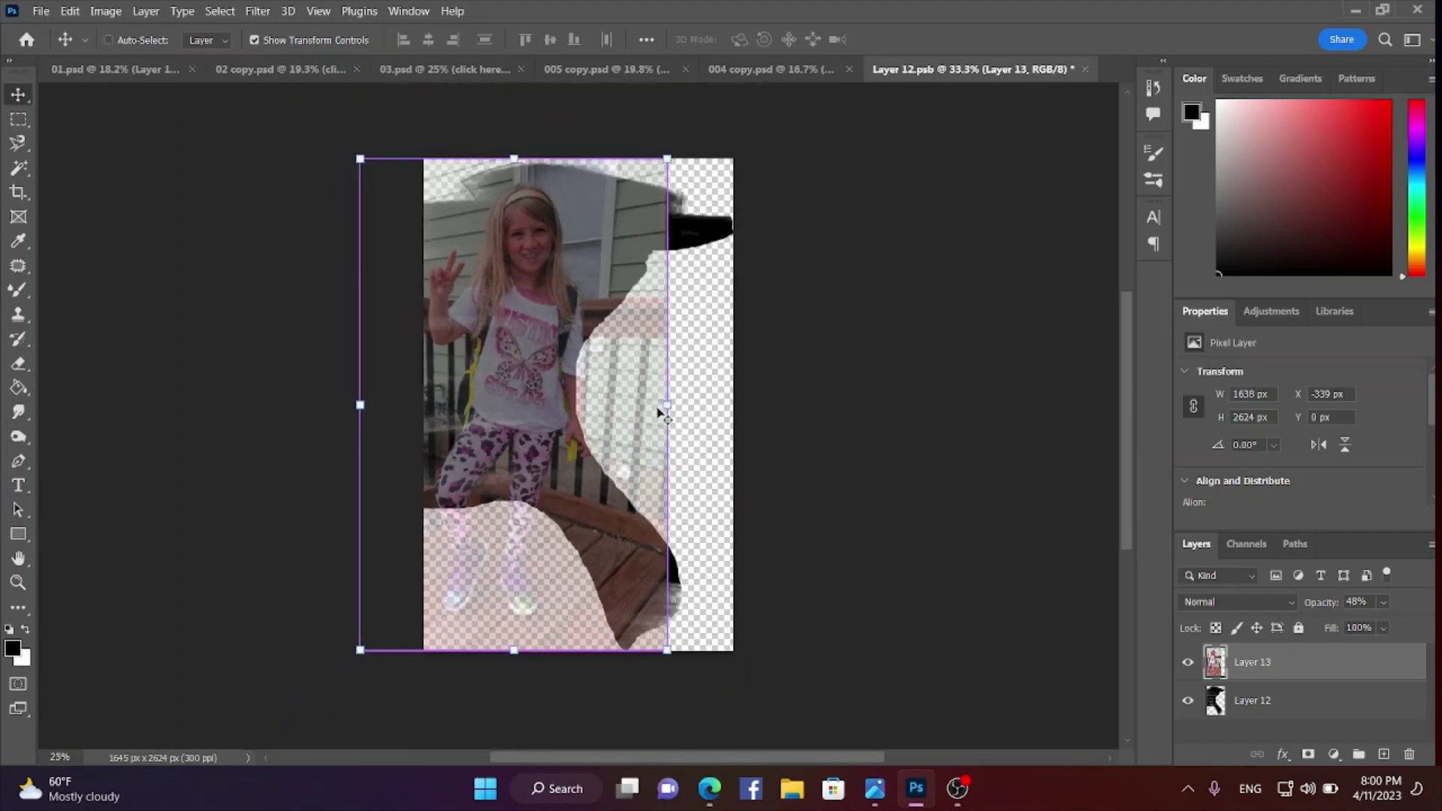
click(1385, 607)
drag(1385, 623, 1428, 623)
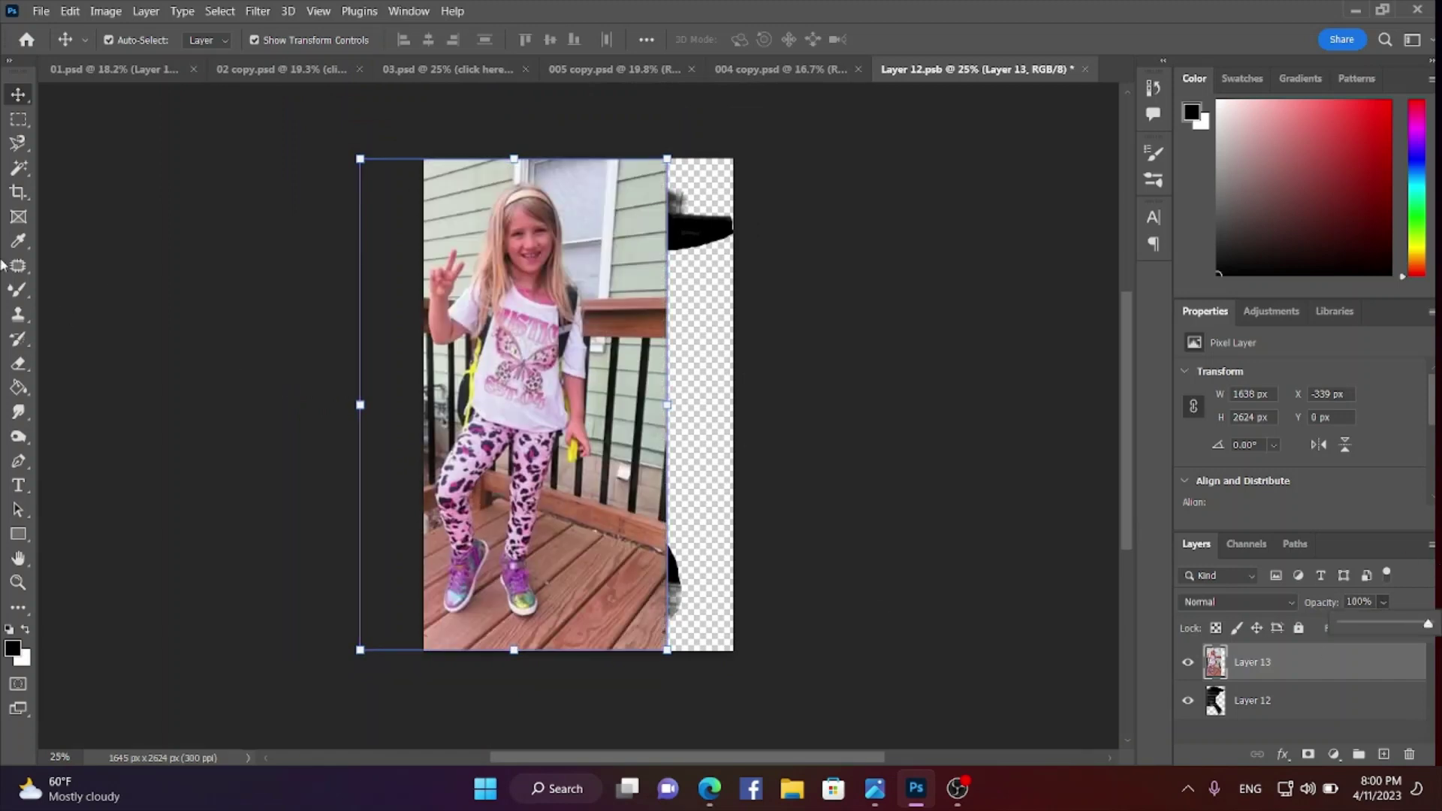
Stretch a 436 px strip at the photo's right edge to about 241% width to fill the canvas, and save and close the smart object
click(18, 120)
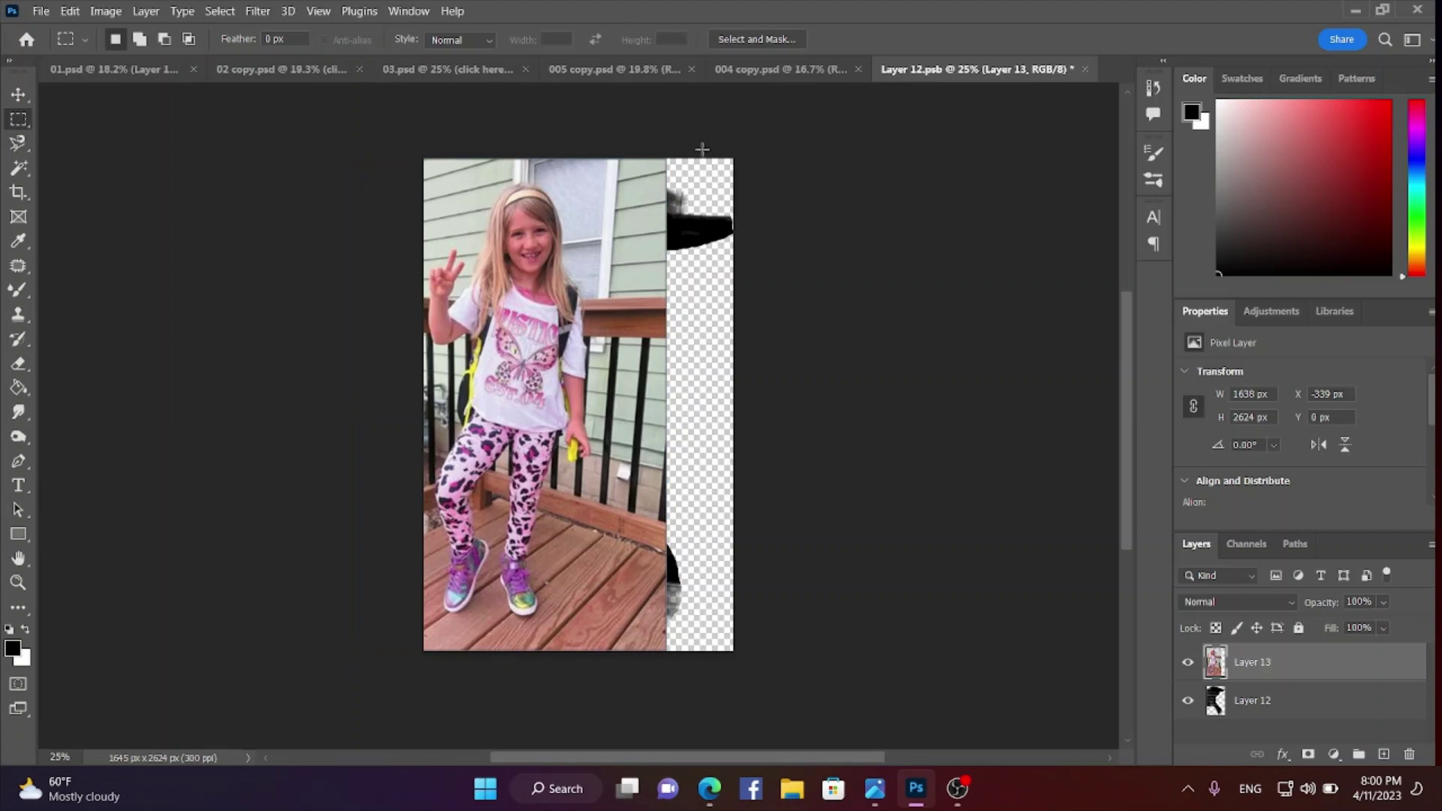
drag(703, 150, 736, 485)
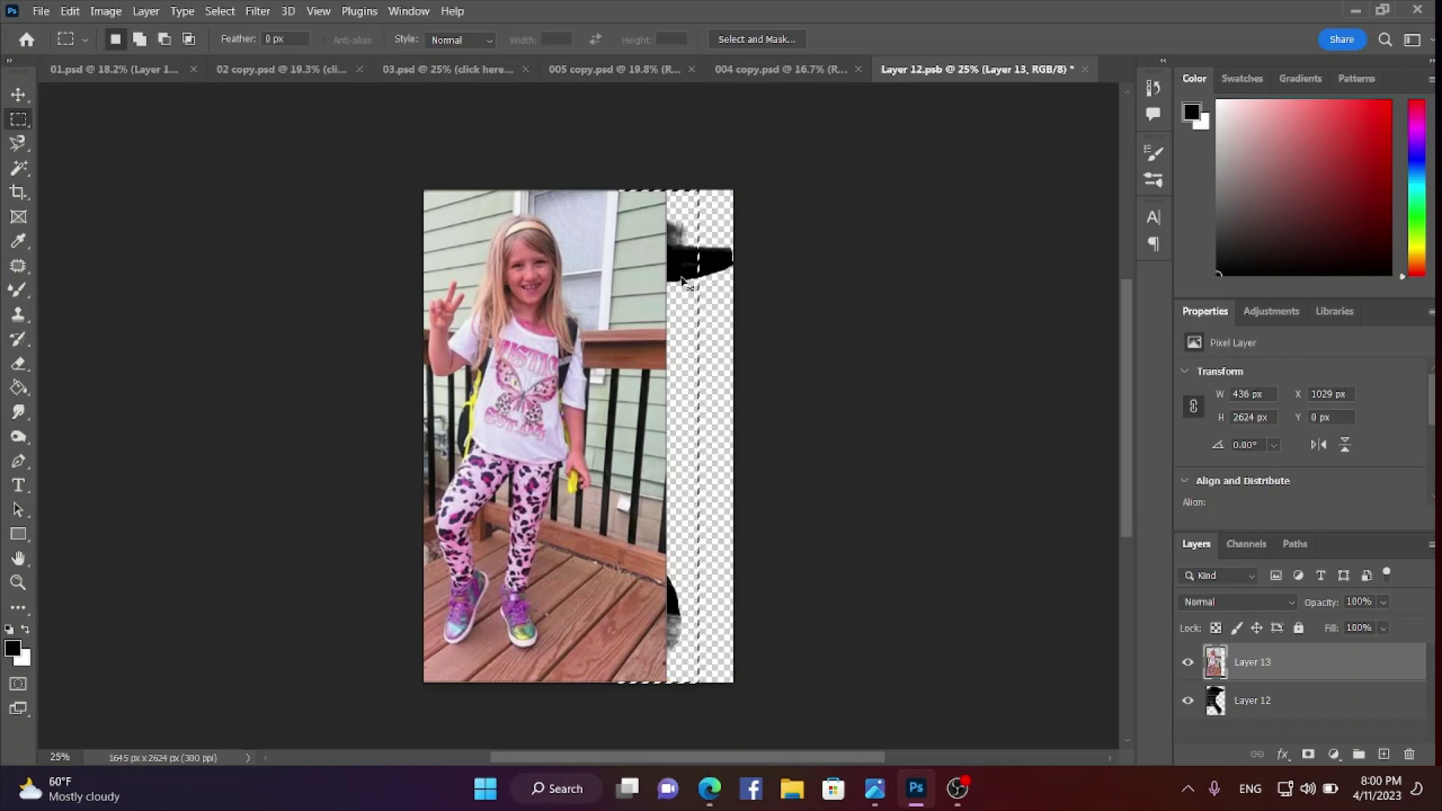
key(ctrl+t)
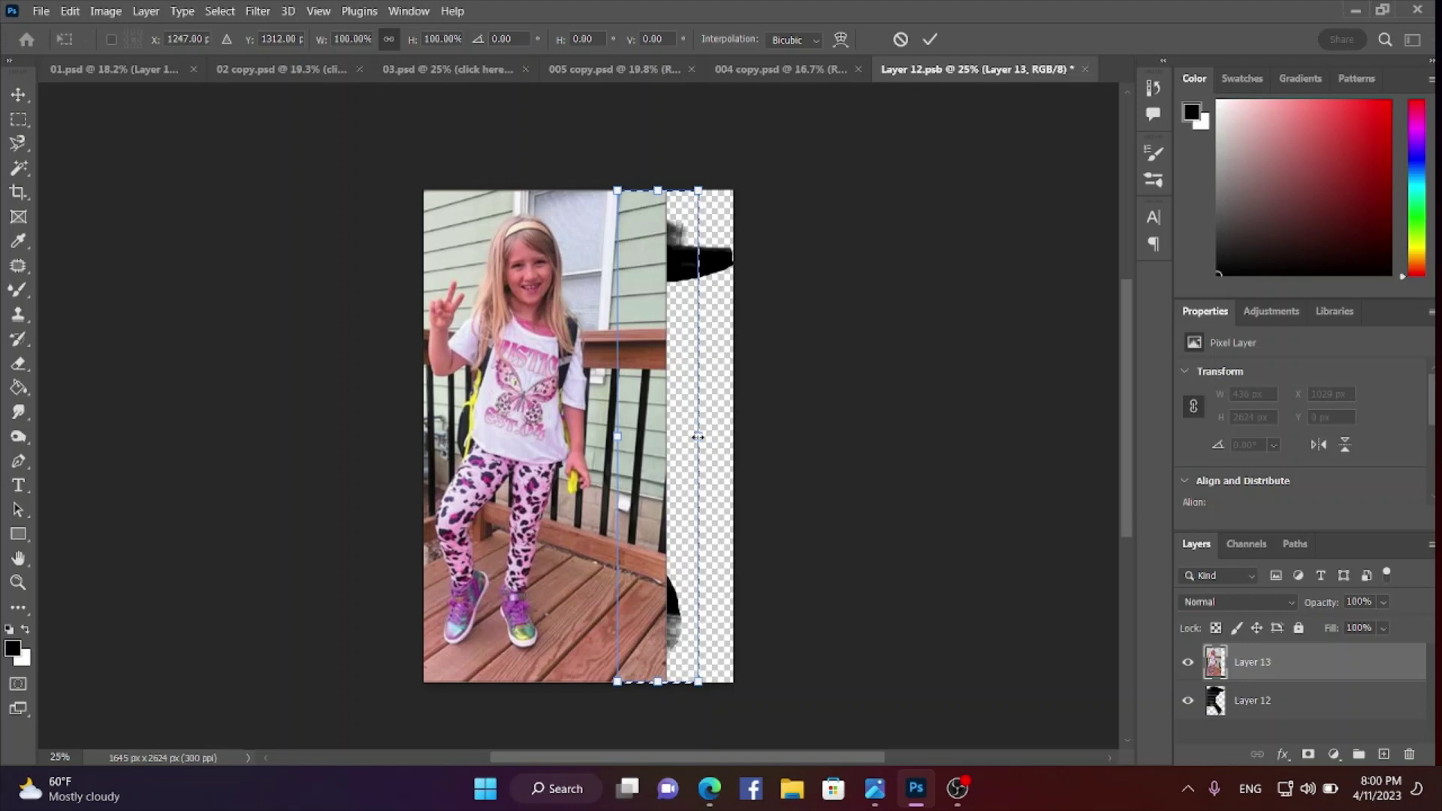
drag(700, 436, 814, 454)
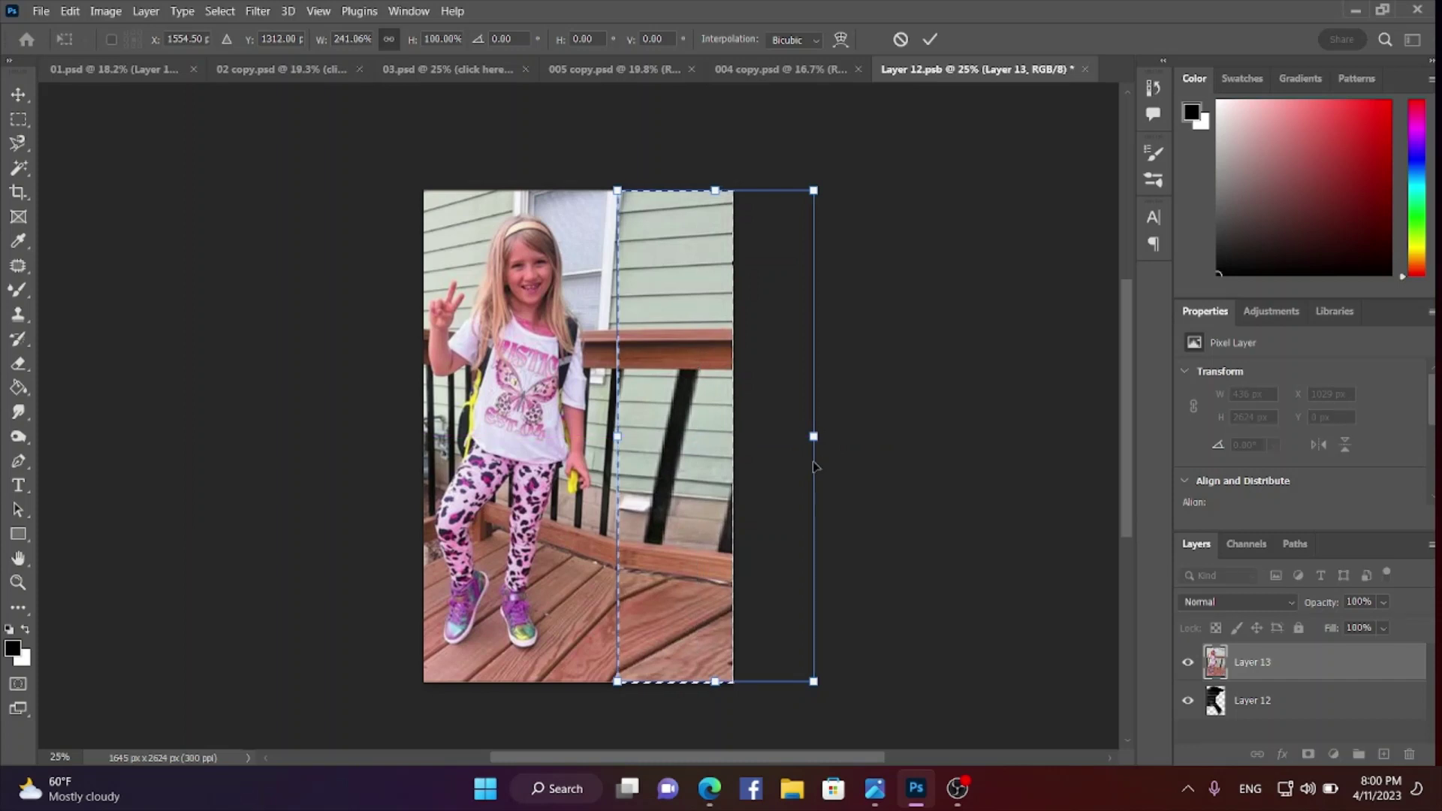
key(Escape)
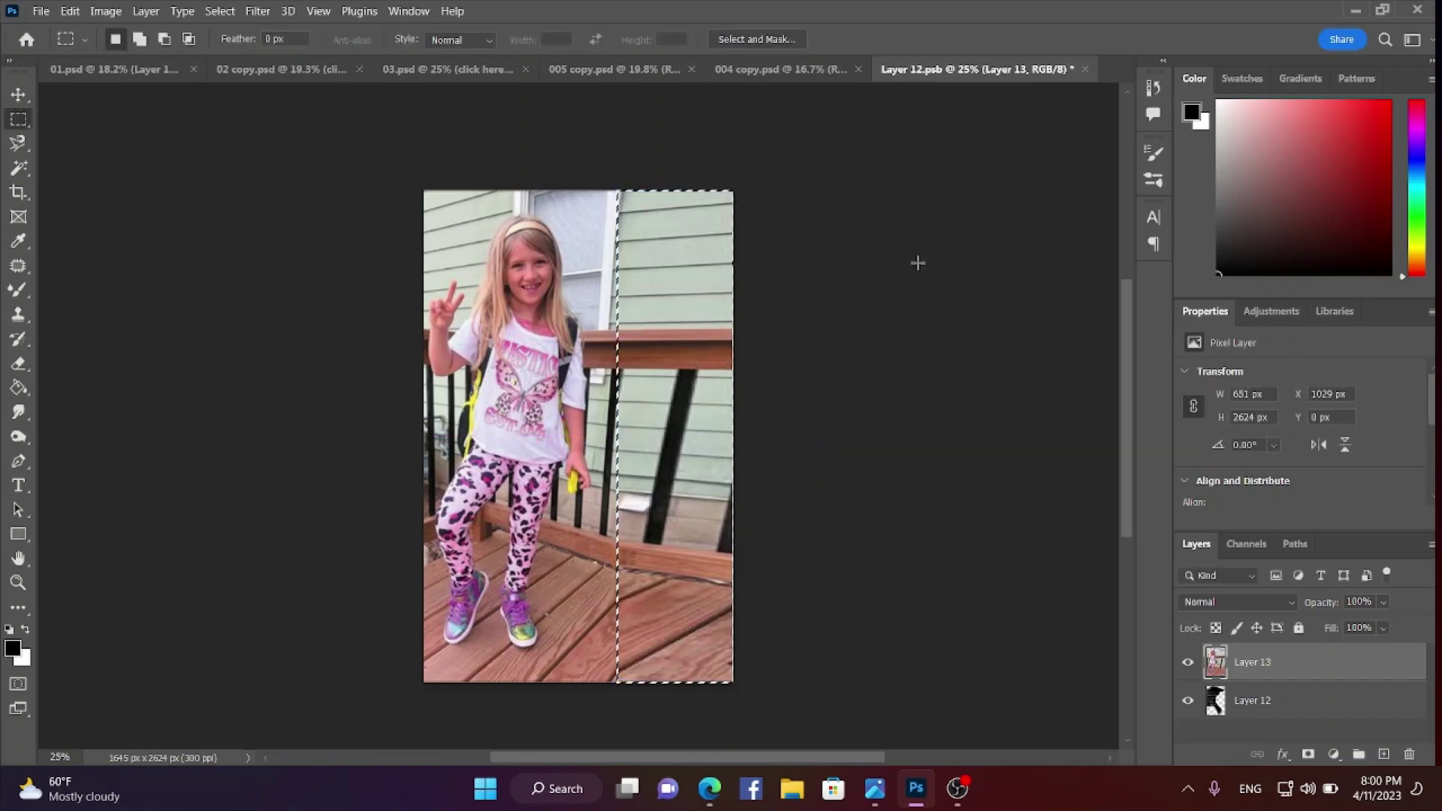
click(1085, 68)
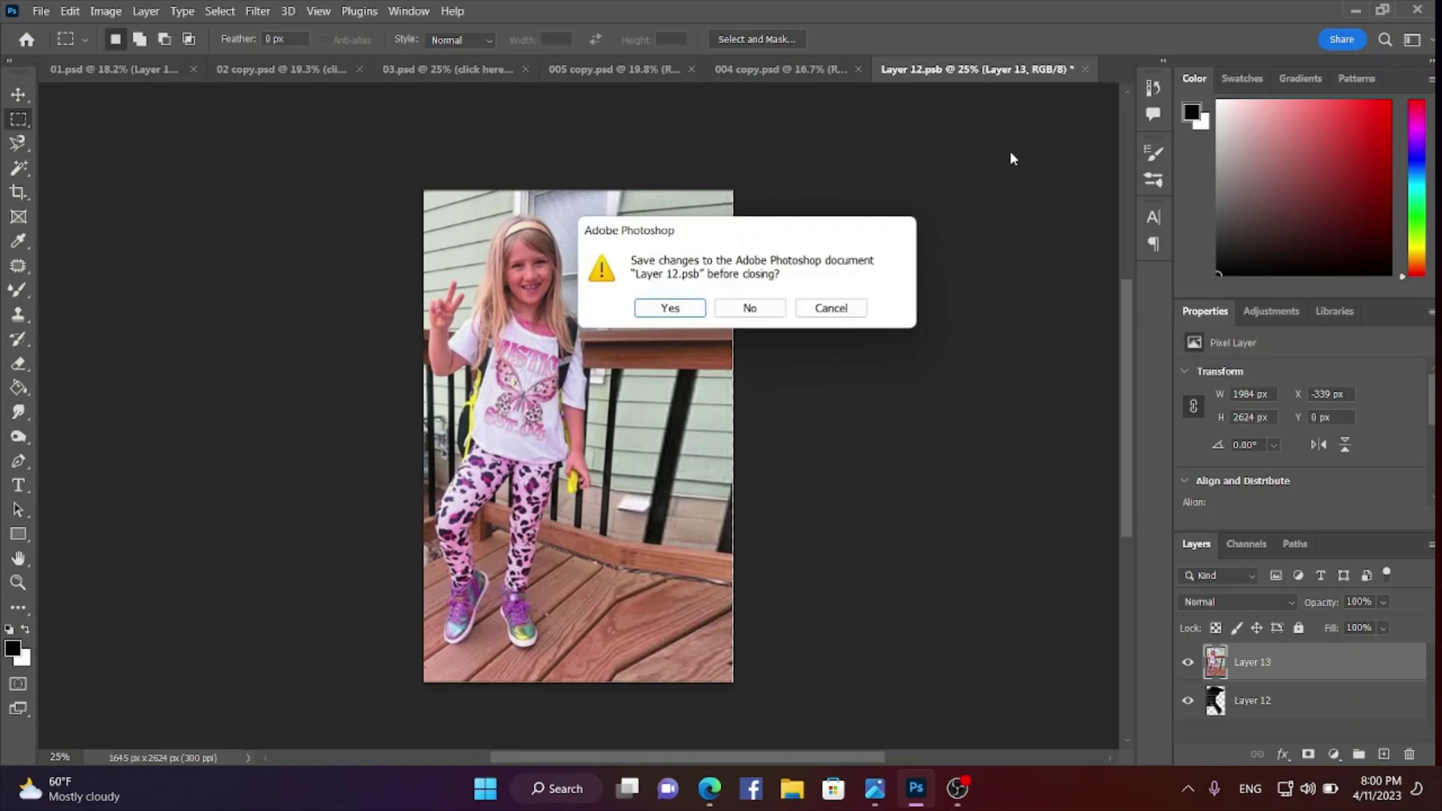
click(684, 304)
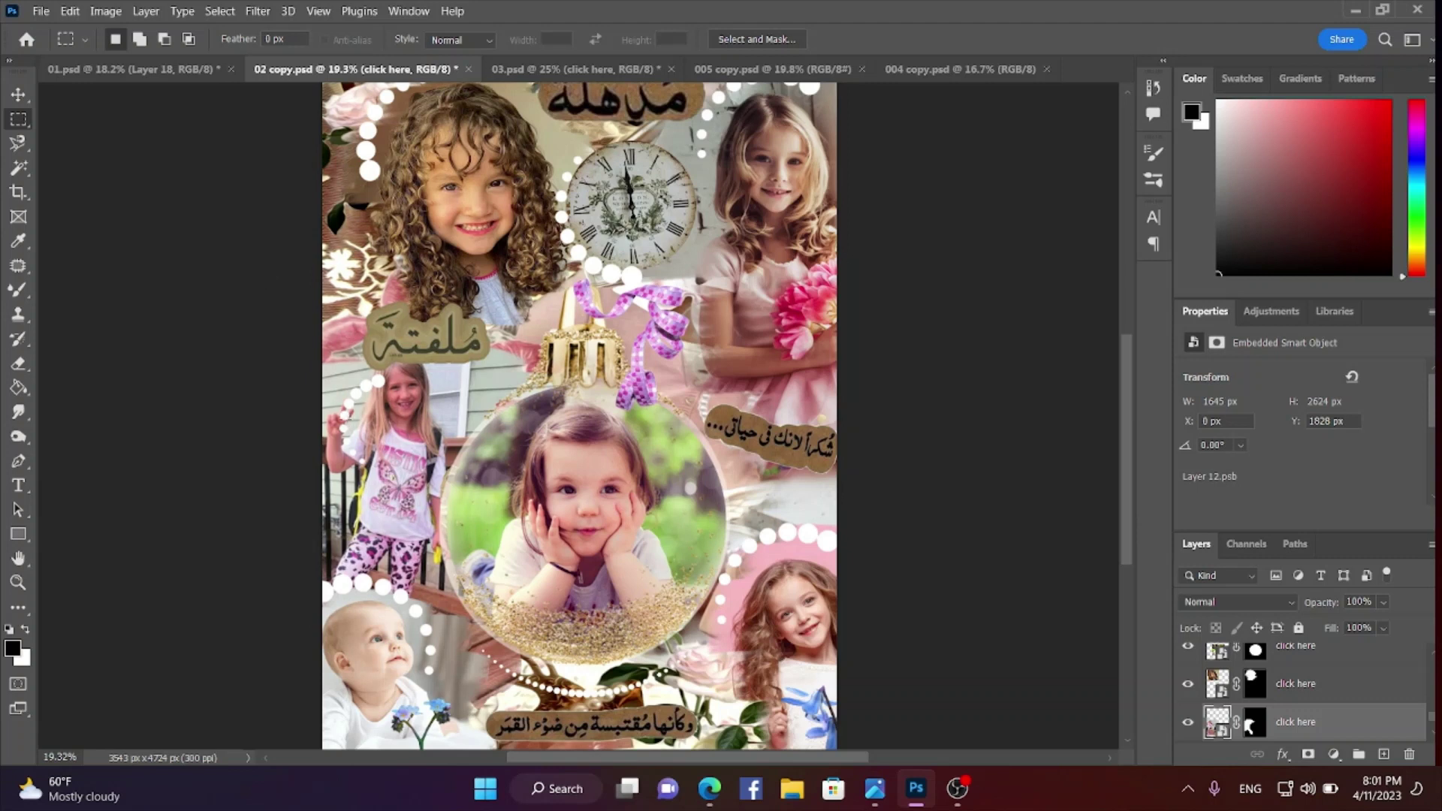
Move the Arabic caption above the new photo up to about X 215 px, Y 1276 px, clear of the girl's head
click(18, 94)
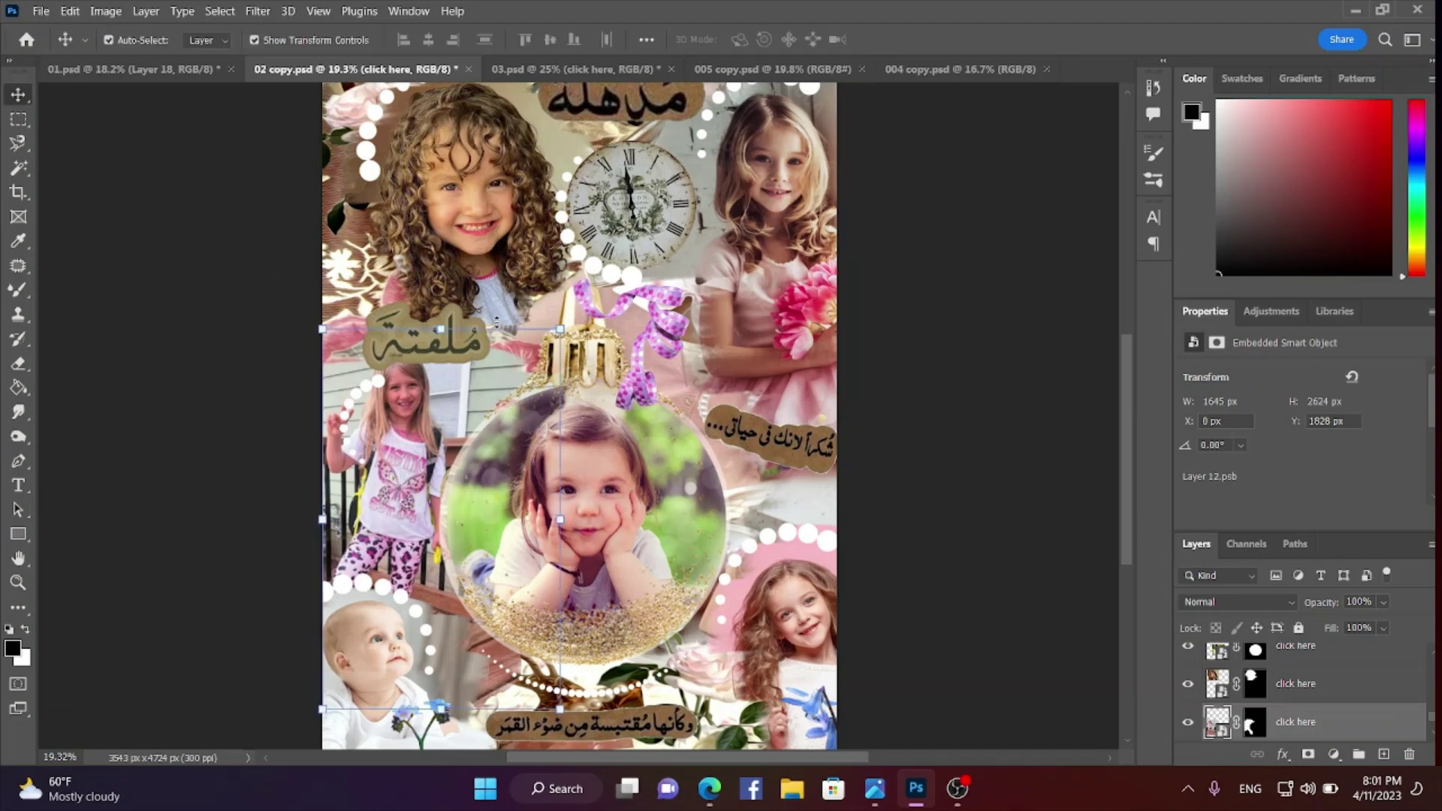
click(364, 350)
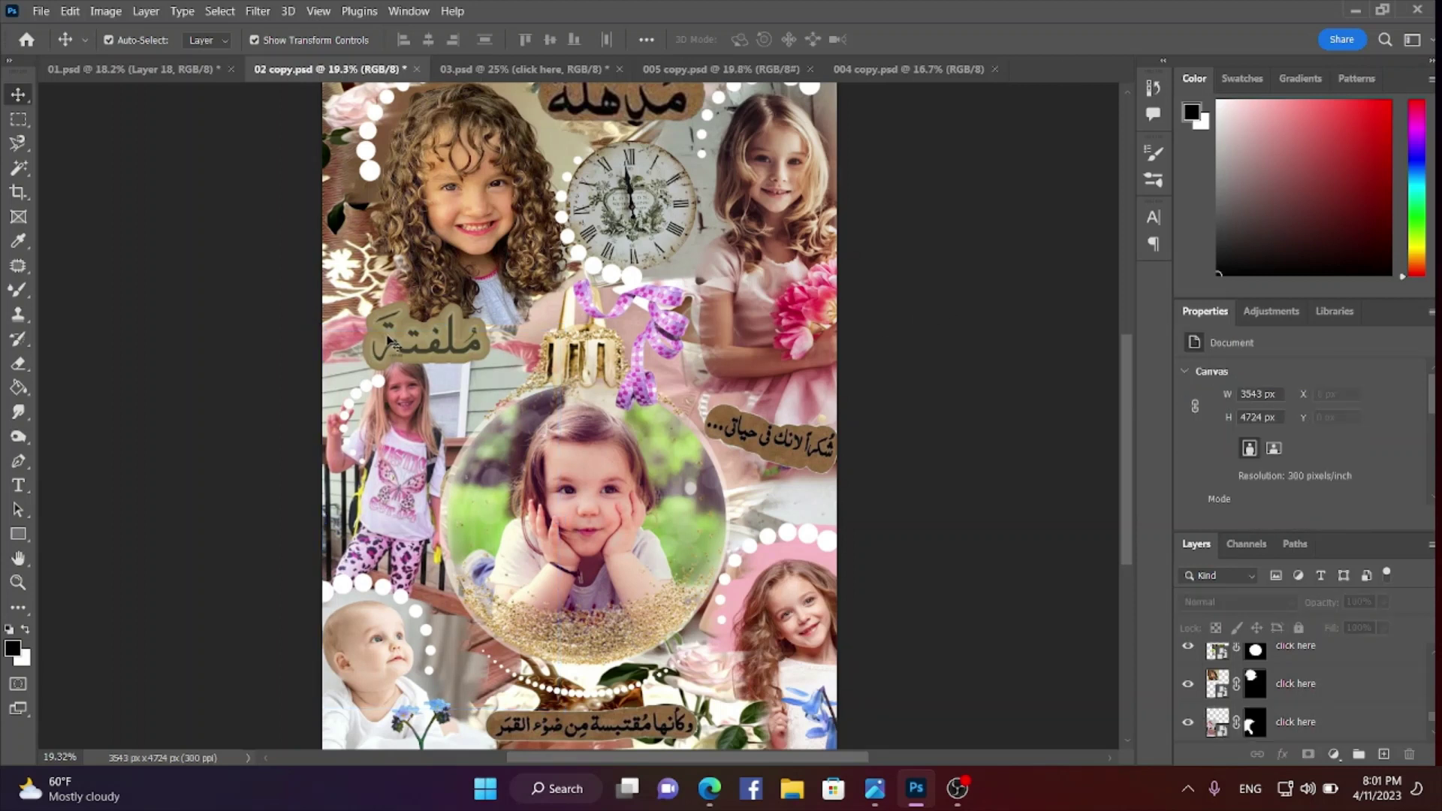
drag(384, 340, 377, 288)
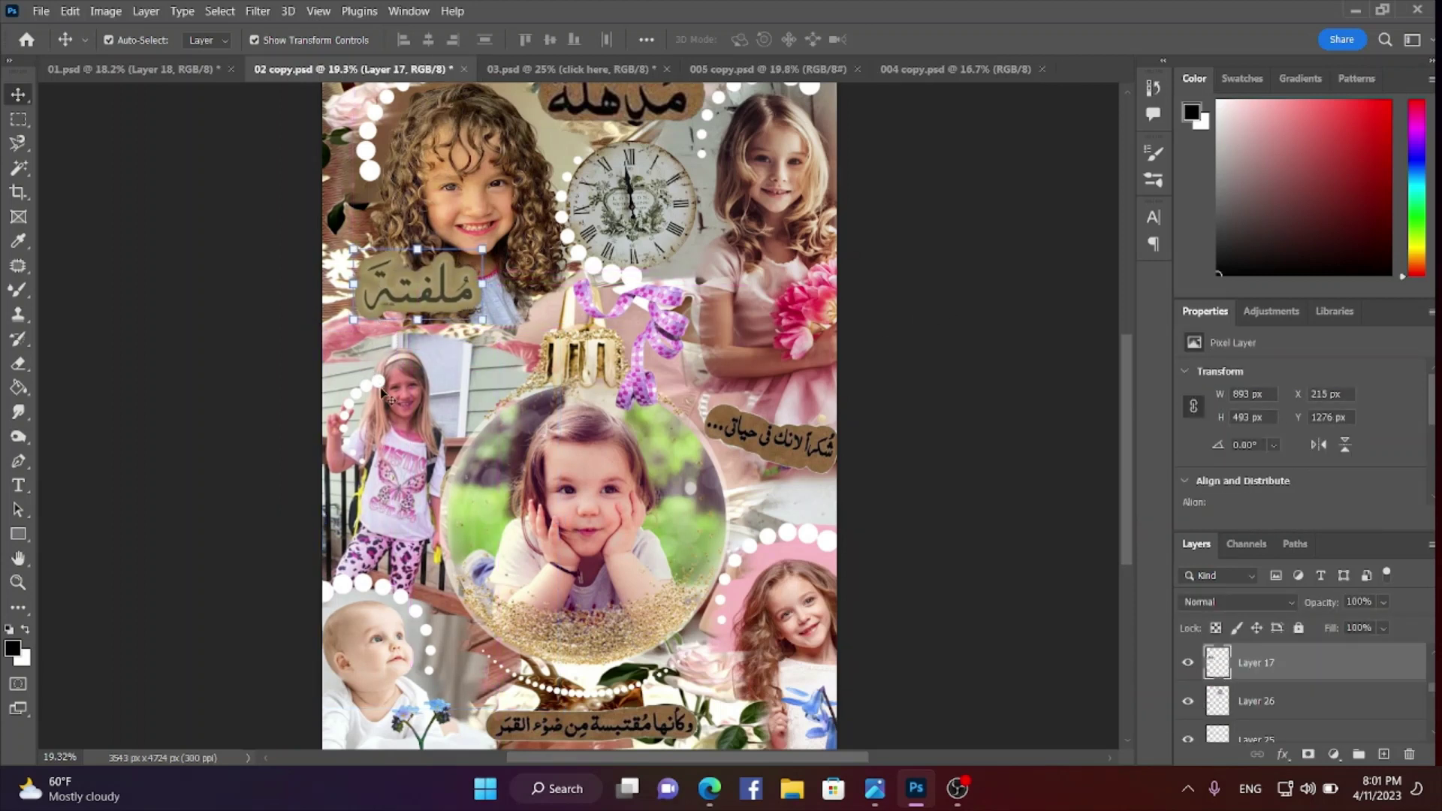
Rotate the arc of white dots beside the girl with the headband about 25.4° and place it above her head at X 163 px, Y 1729 px
drag(381, 389, 381, 346)
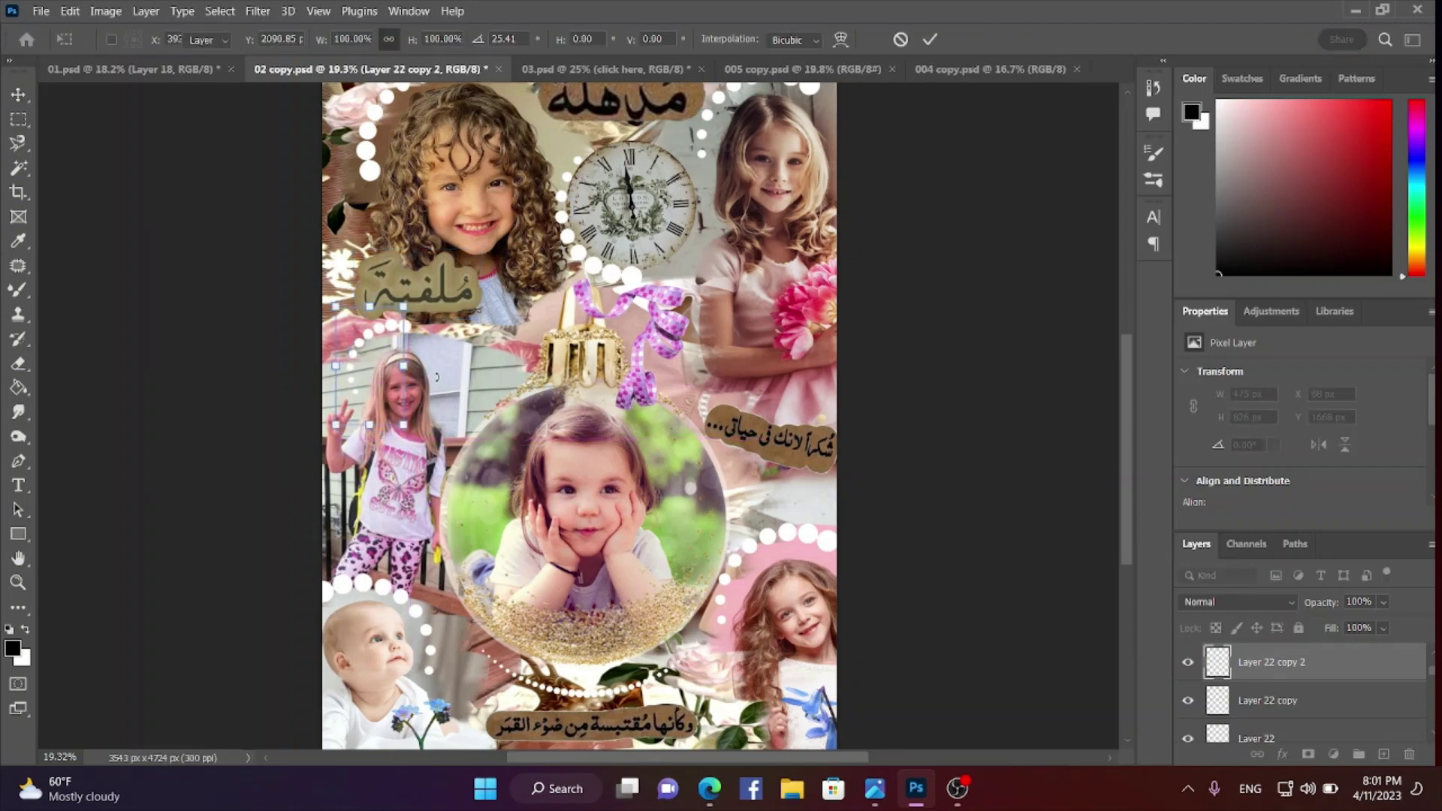
scroll(762, 370, down, 2)
scroll(745, 376, up, 3)
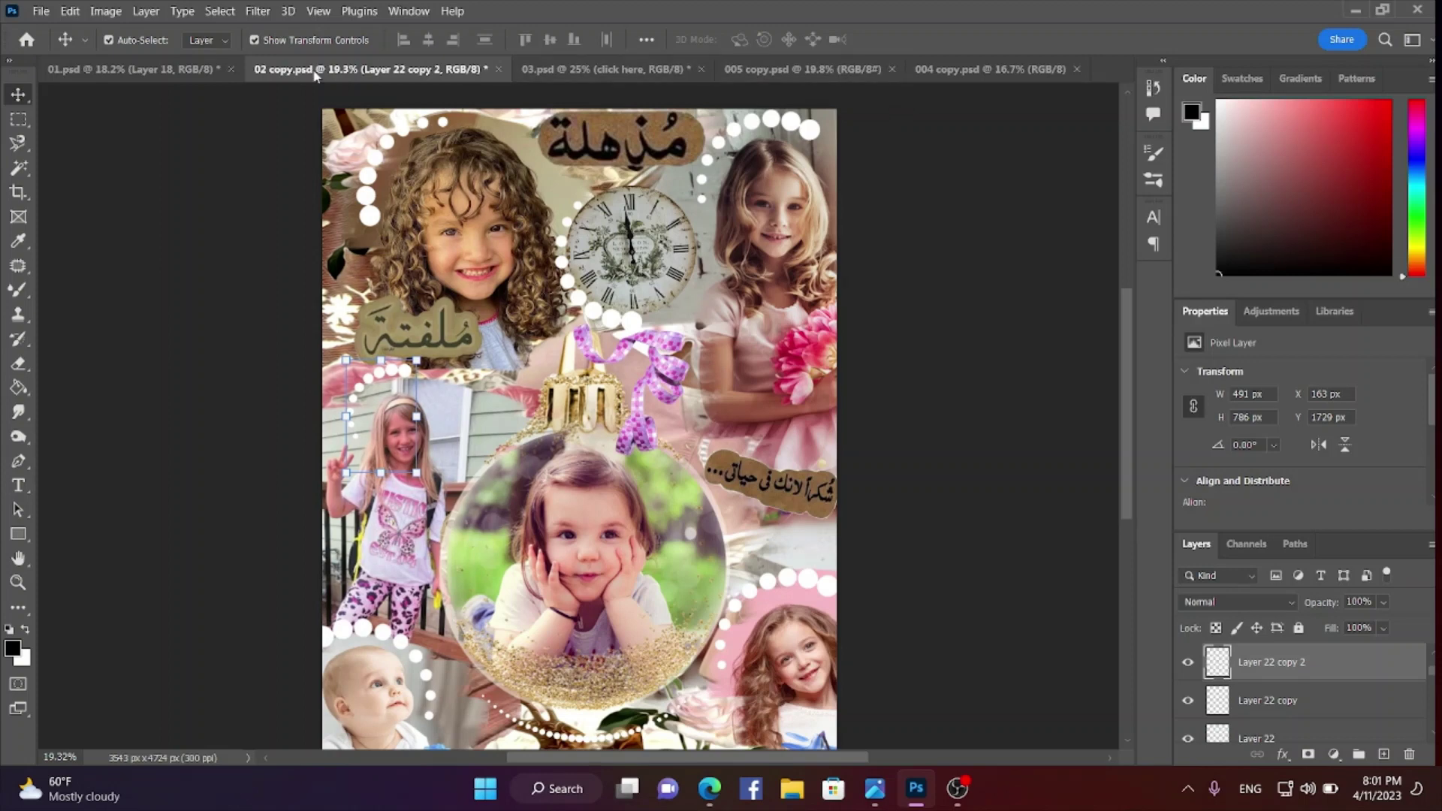
In 01.psd, open the smart object of the polaroid showing the girl with two hair buns and delete her photo layer
click(168, 75)
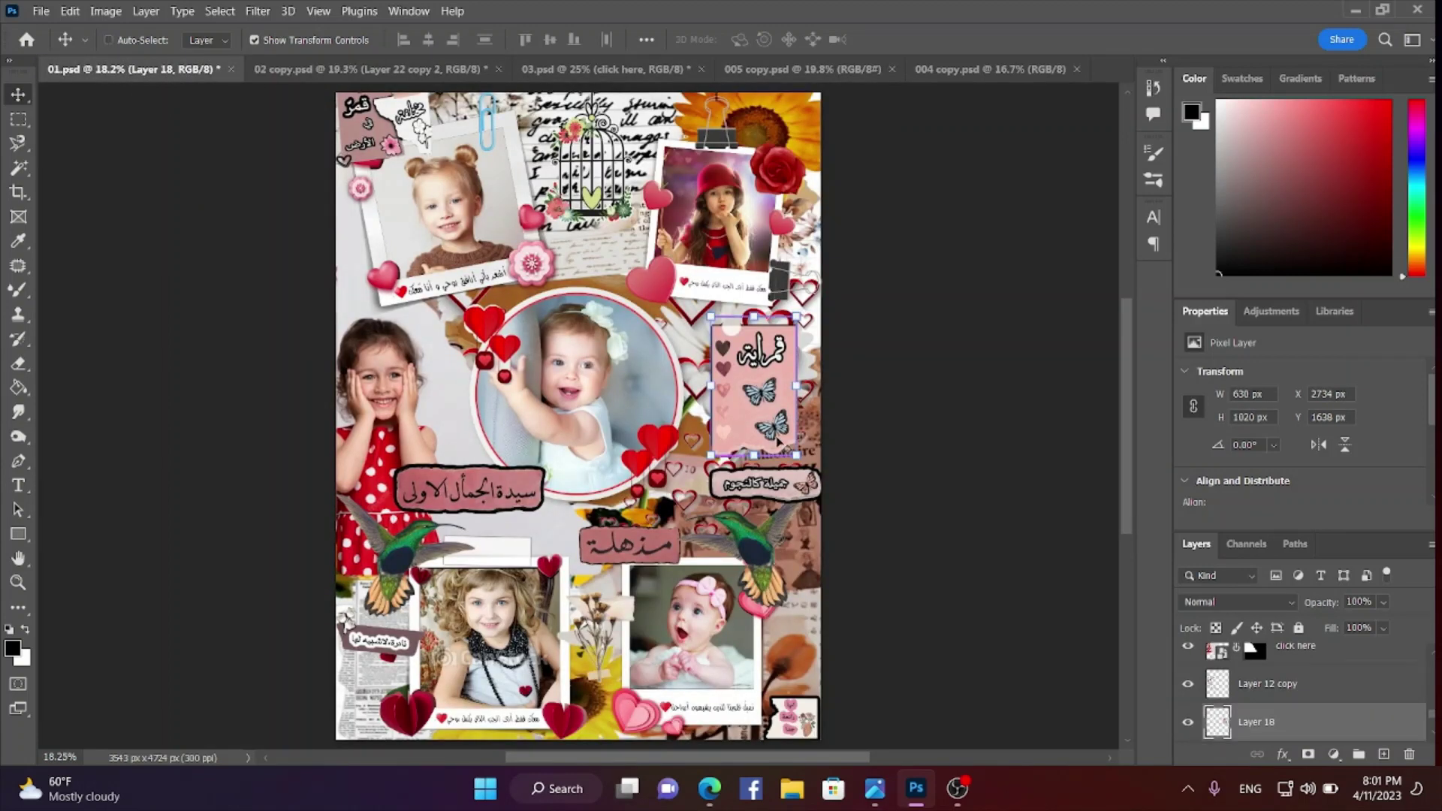
key(ctrl+plus)
key(ctrl+plus)
key(ctrl+plus)
key(ctrl+plus)
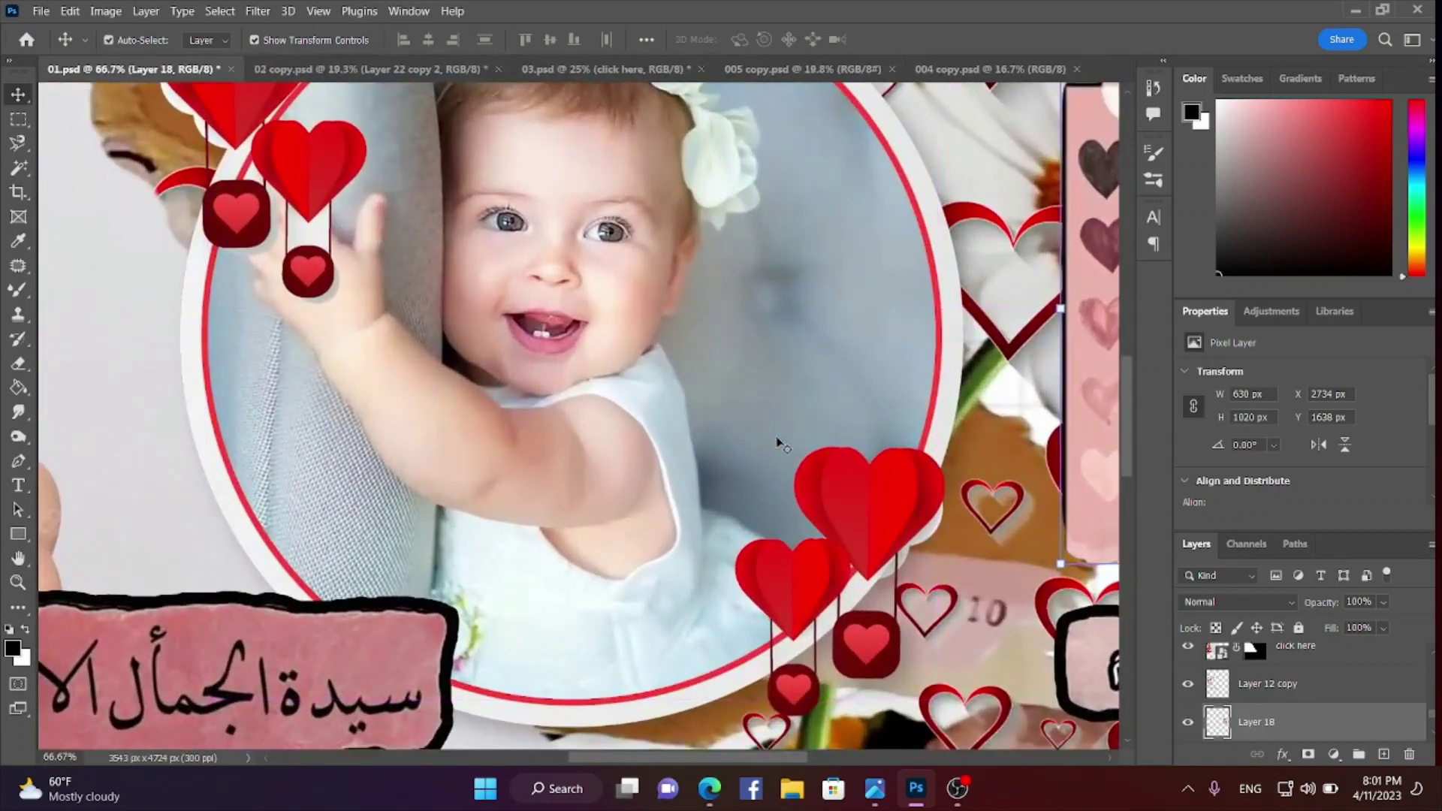
scroll(778, 443, up, 10)
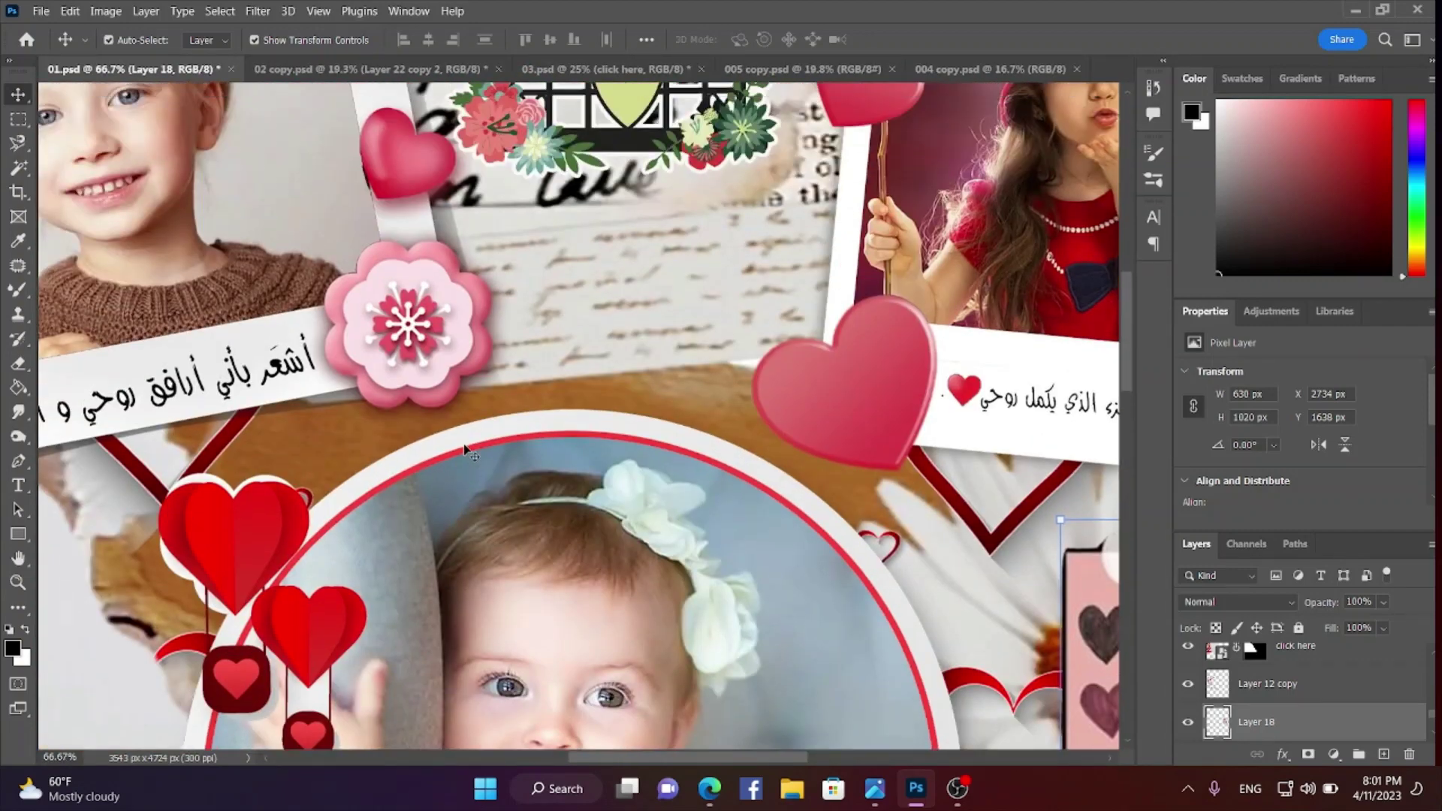
scroll(463, 449, up, 2)
key(ctrl+minus)
key(ctrl+minus)
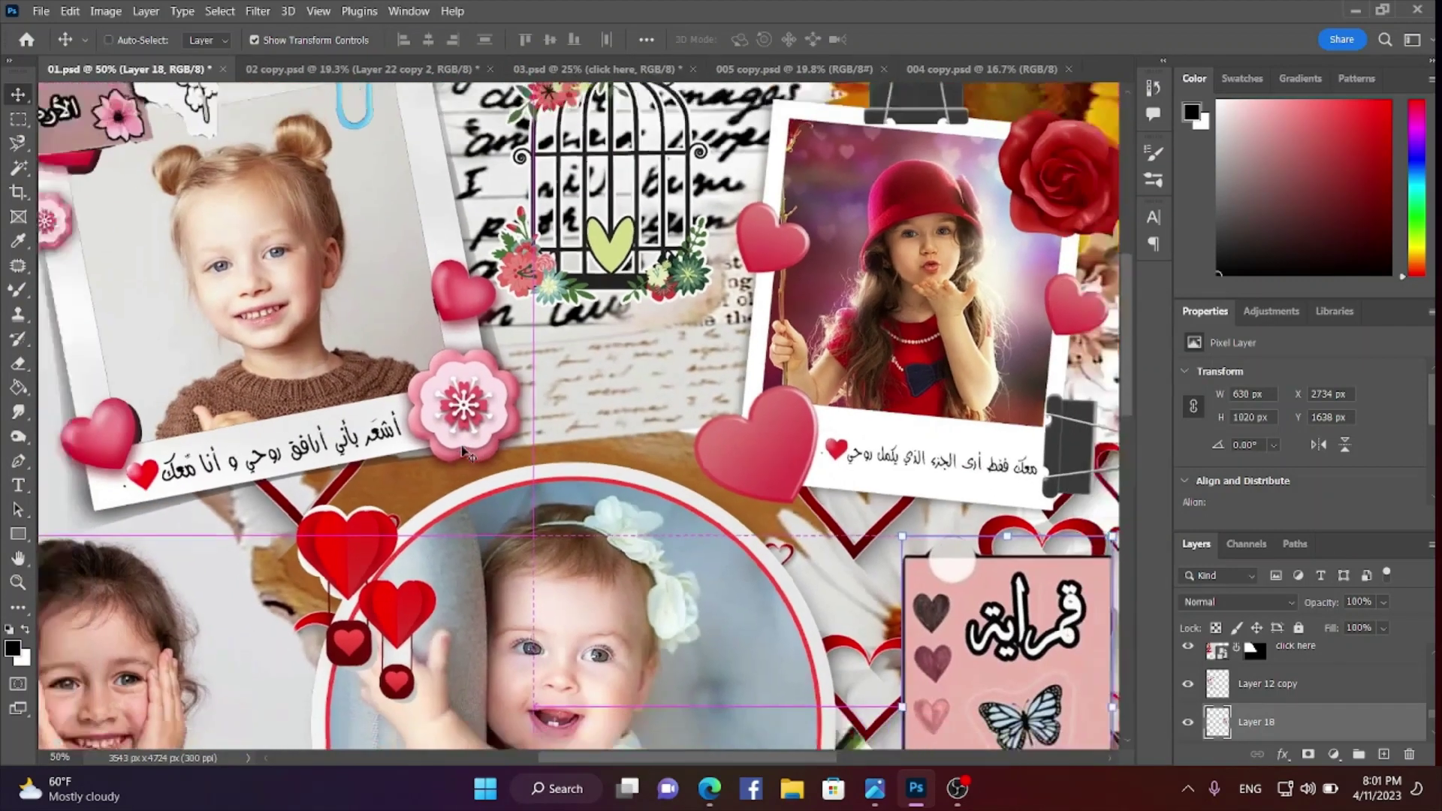
click(336, 322)
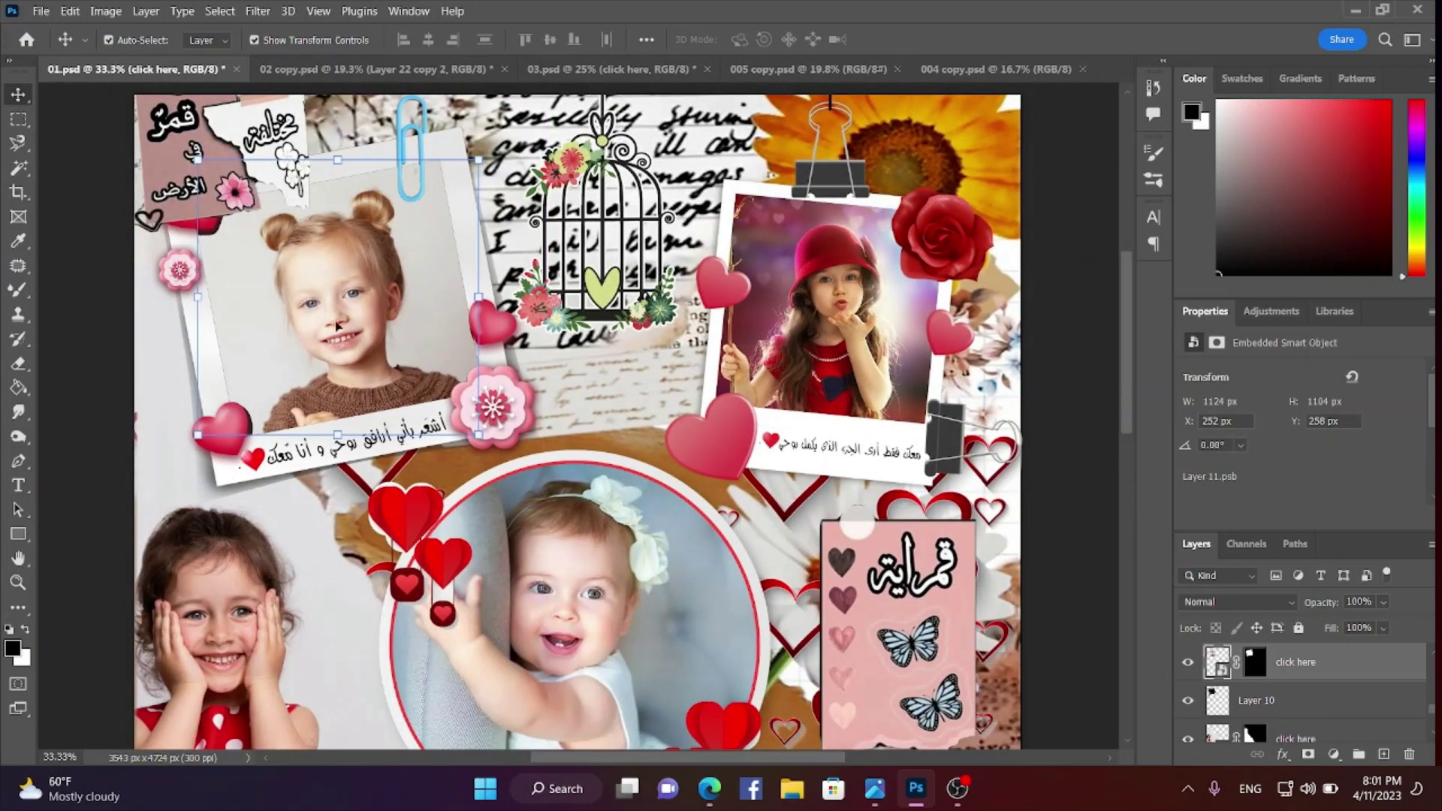
double_click(1221, 669)
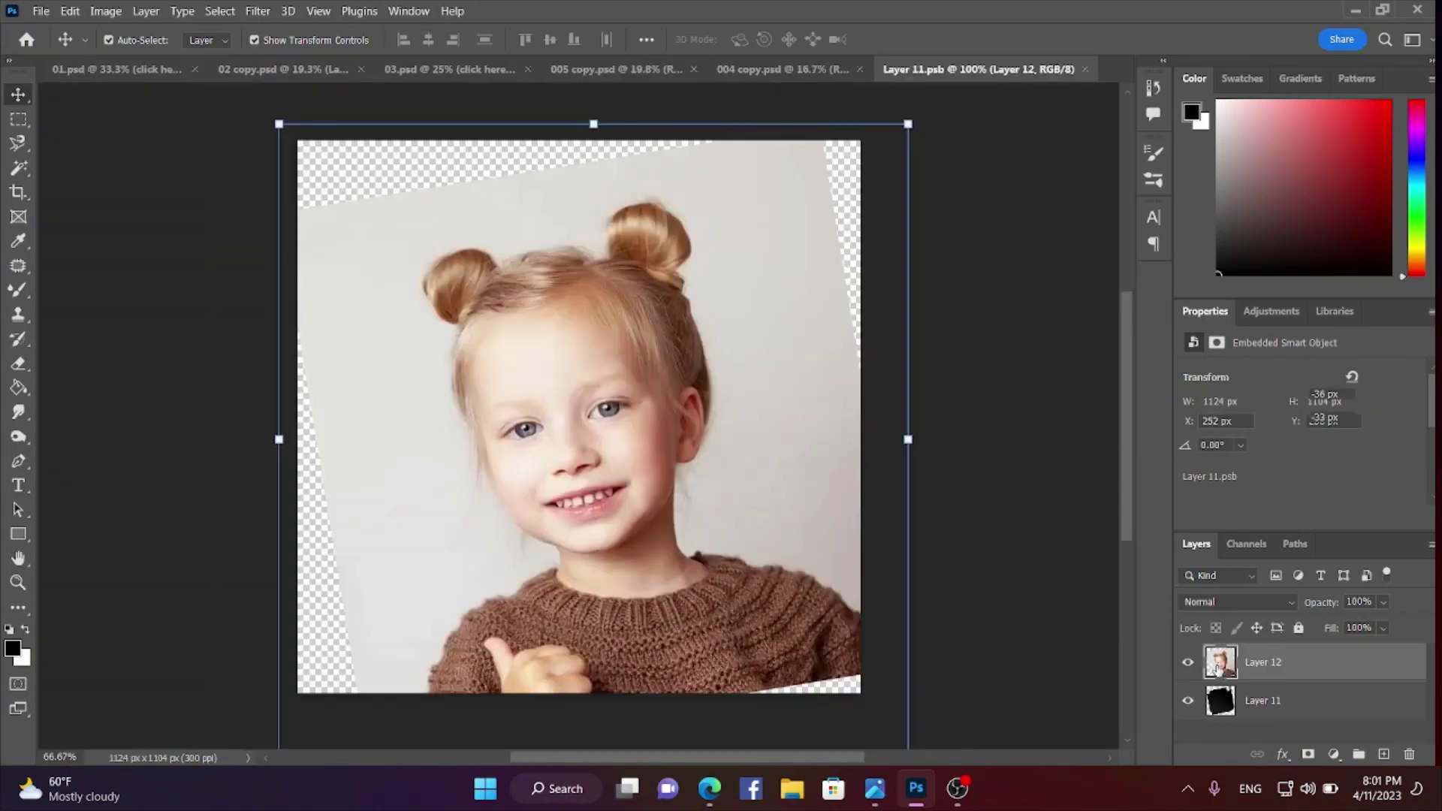
drag(487, 289, 413, 319)
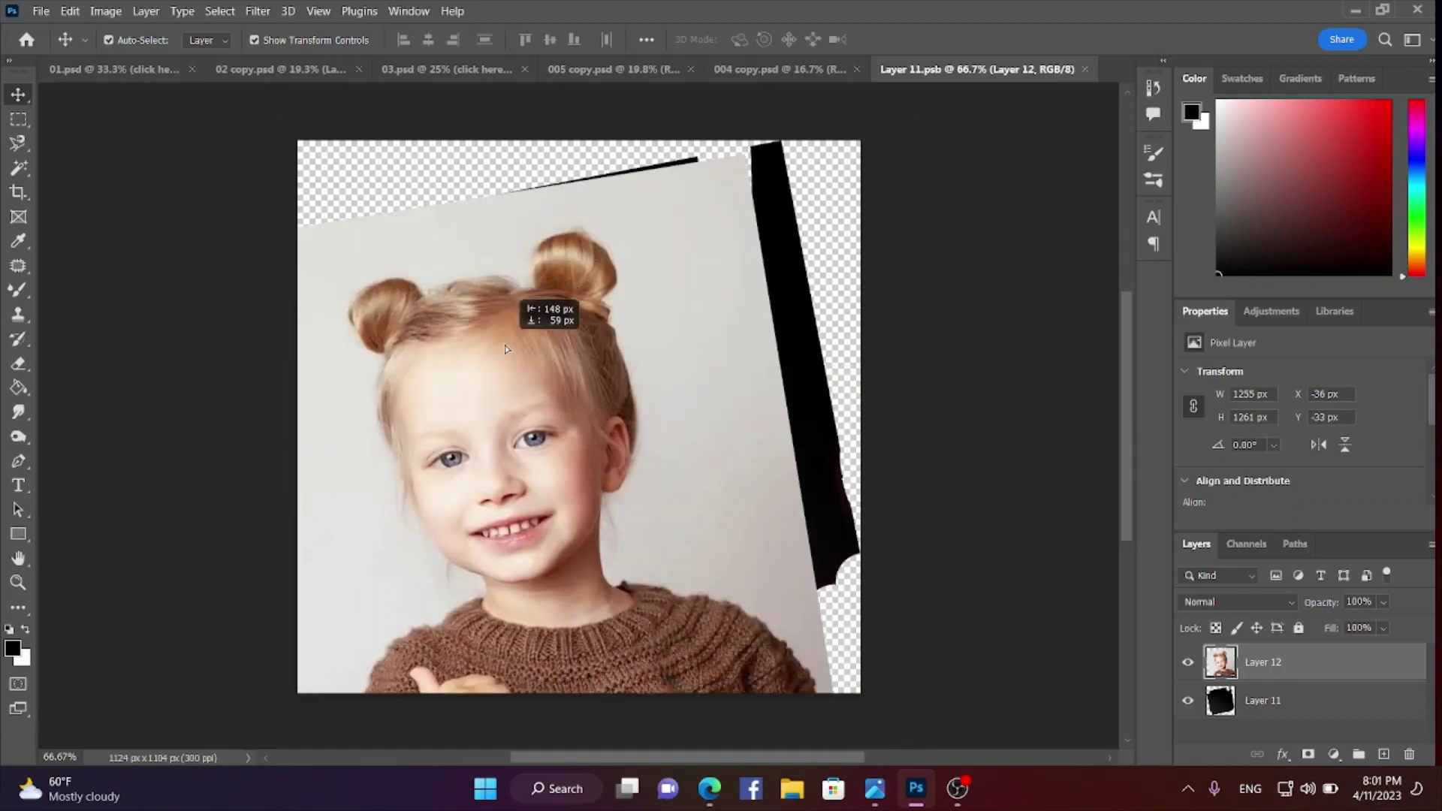
key(Delete)
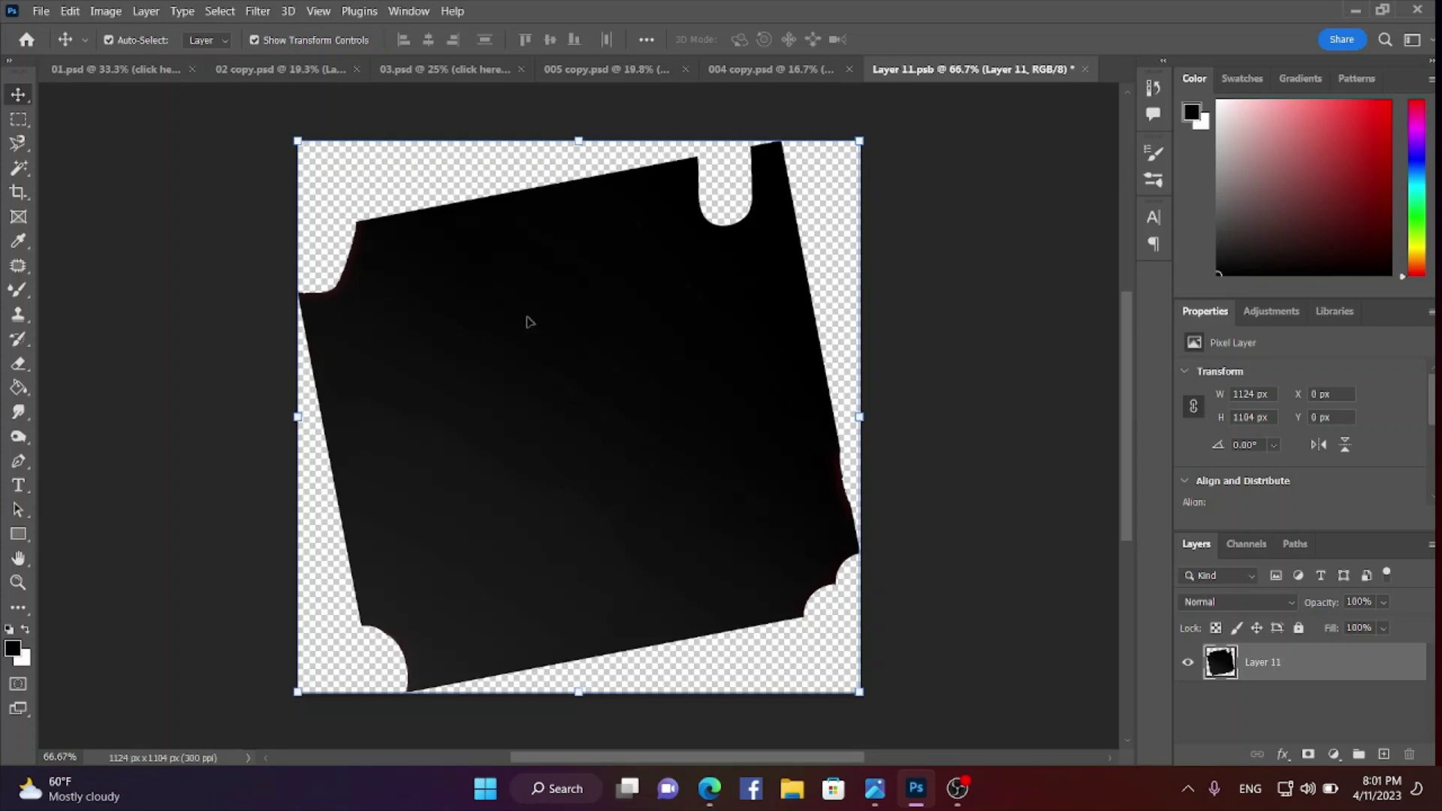
Switch to the browser, copy the photo of the baby in the white pompom hat from the image results, and return to Photoshop
click(710, 789)
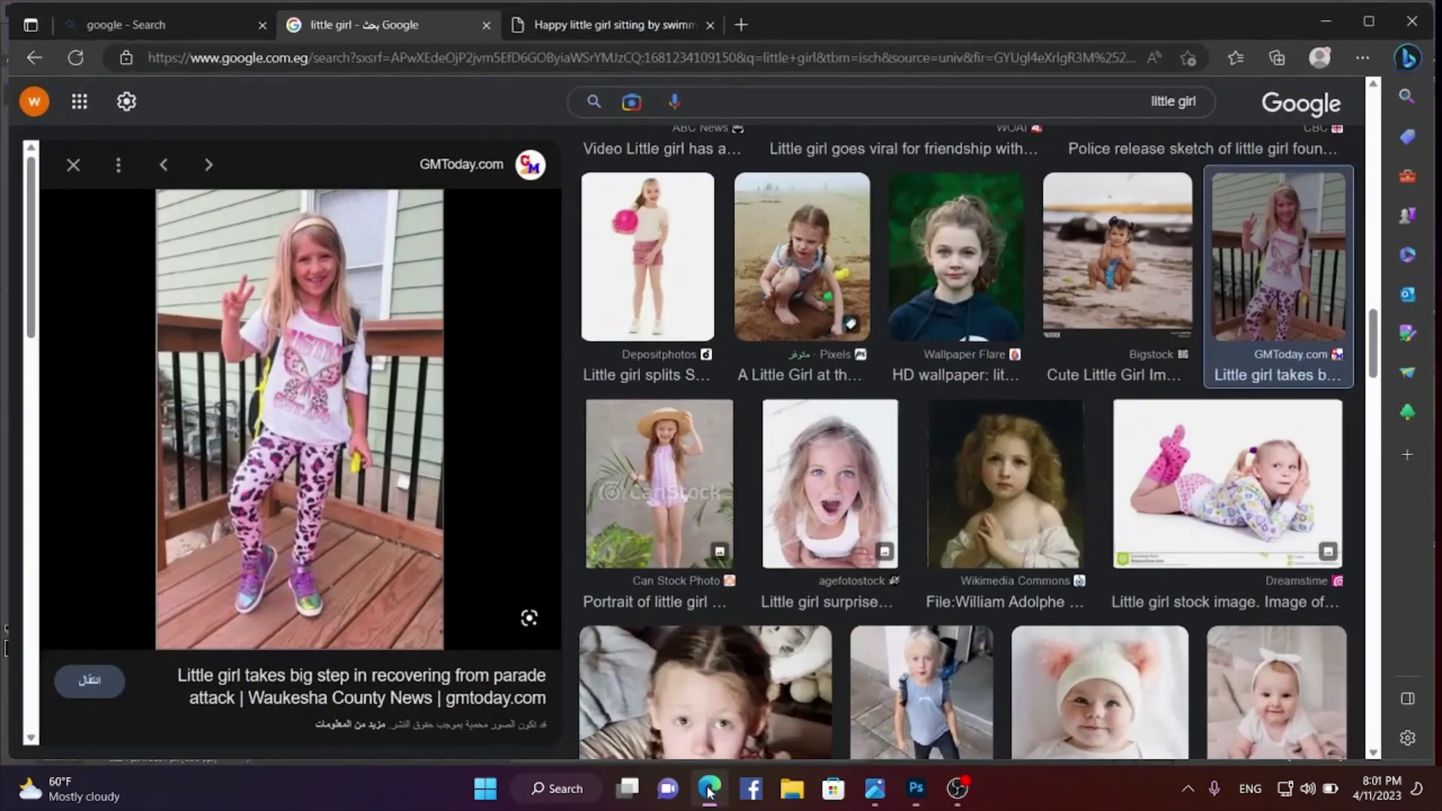
scroll(752, 436, down, 5)
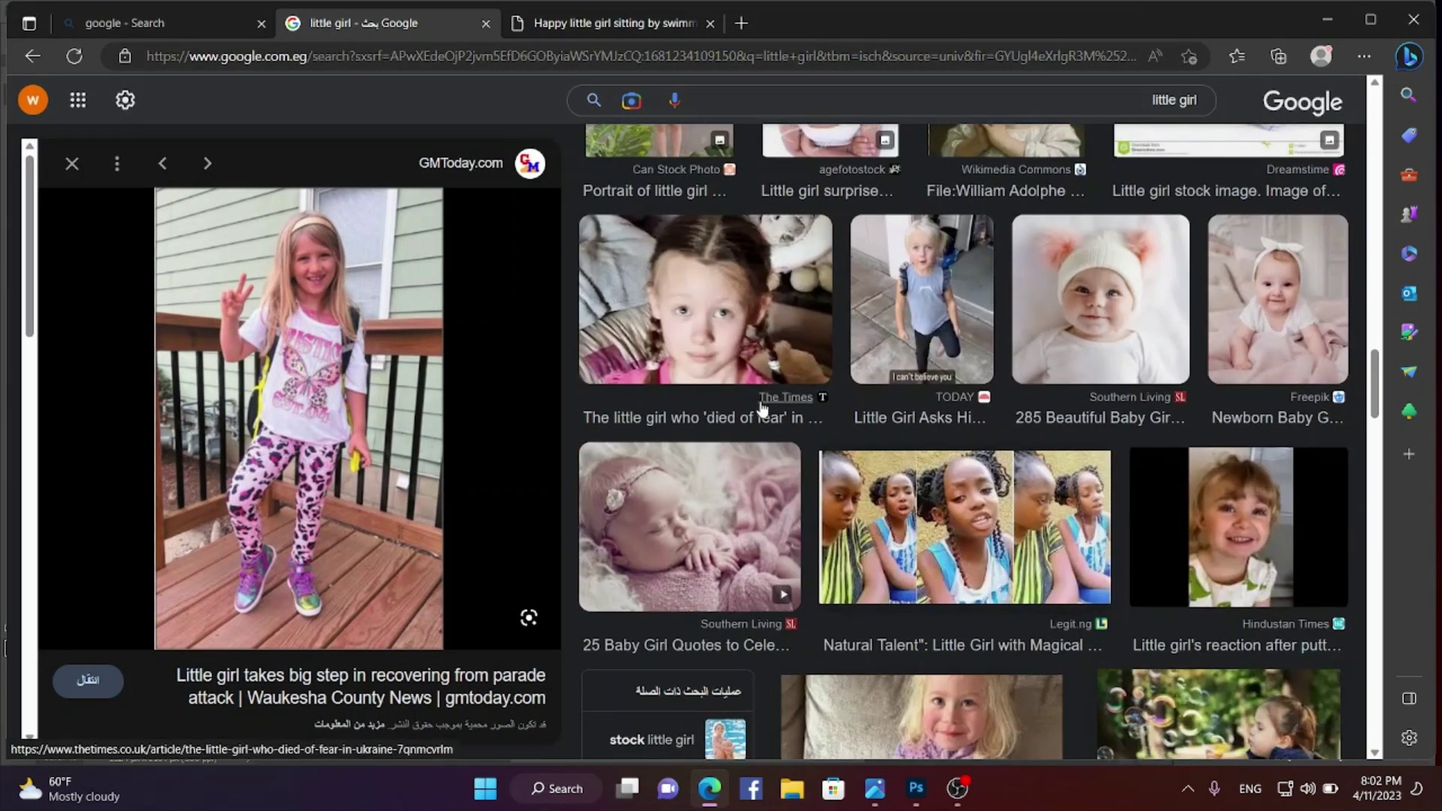
click(1091, 316)
right_click(254, 466)
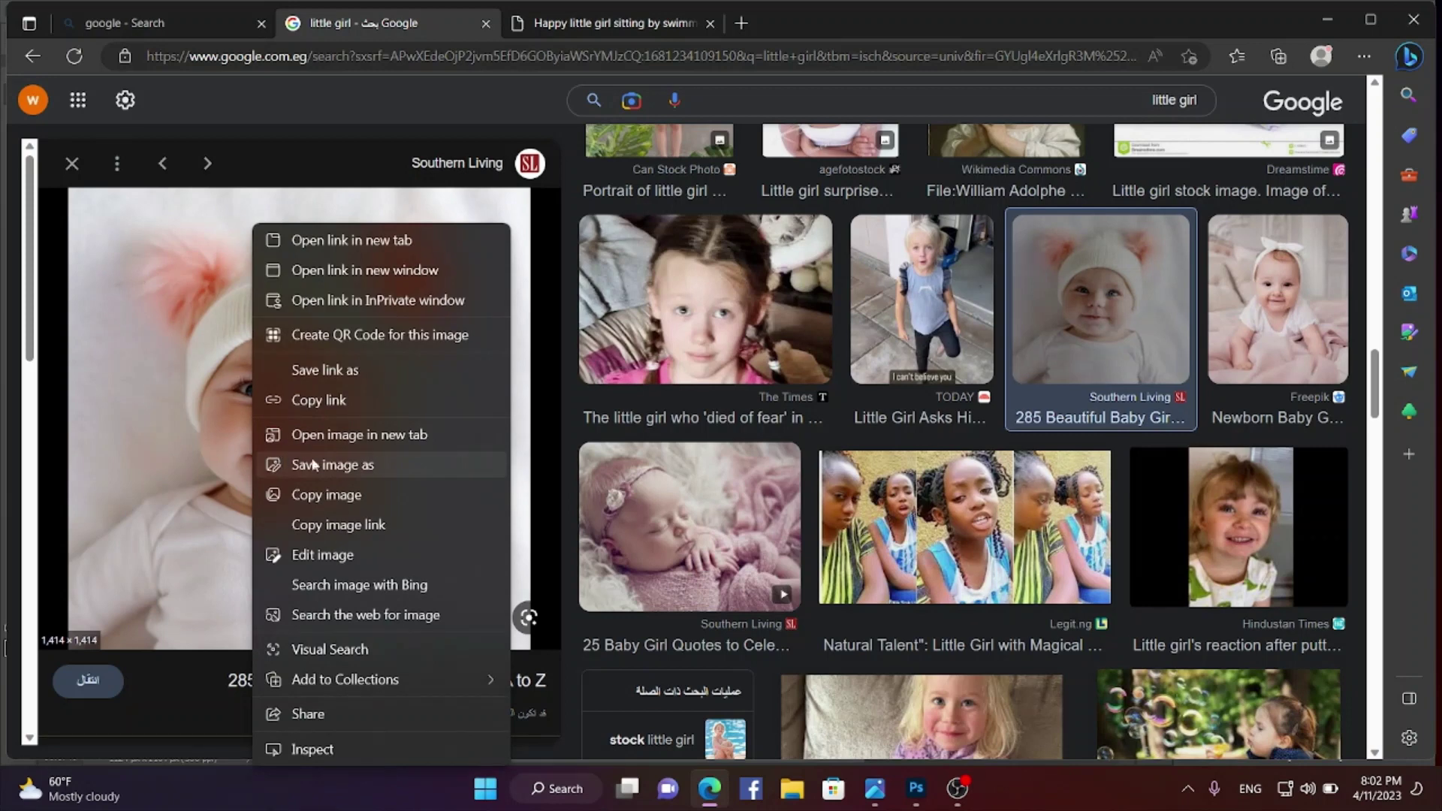
click(335, 496)
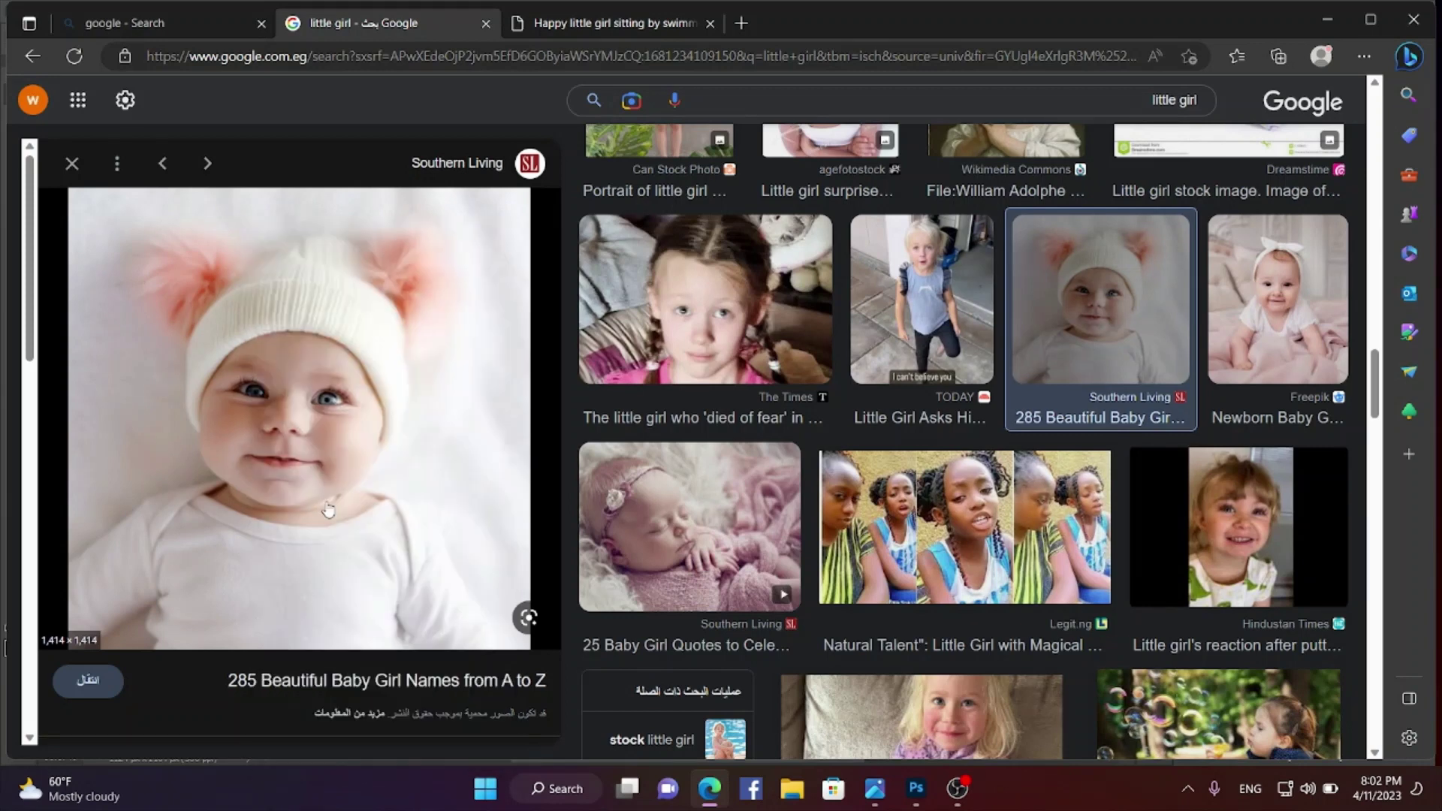
click(1329, 20)
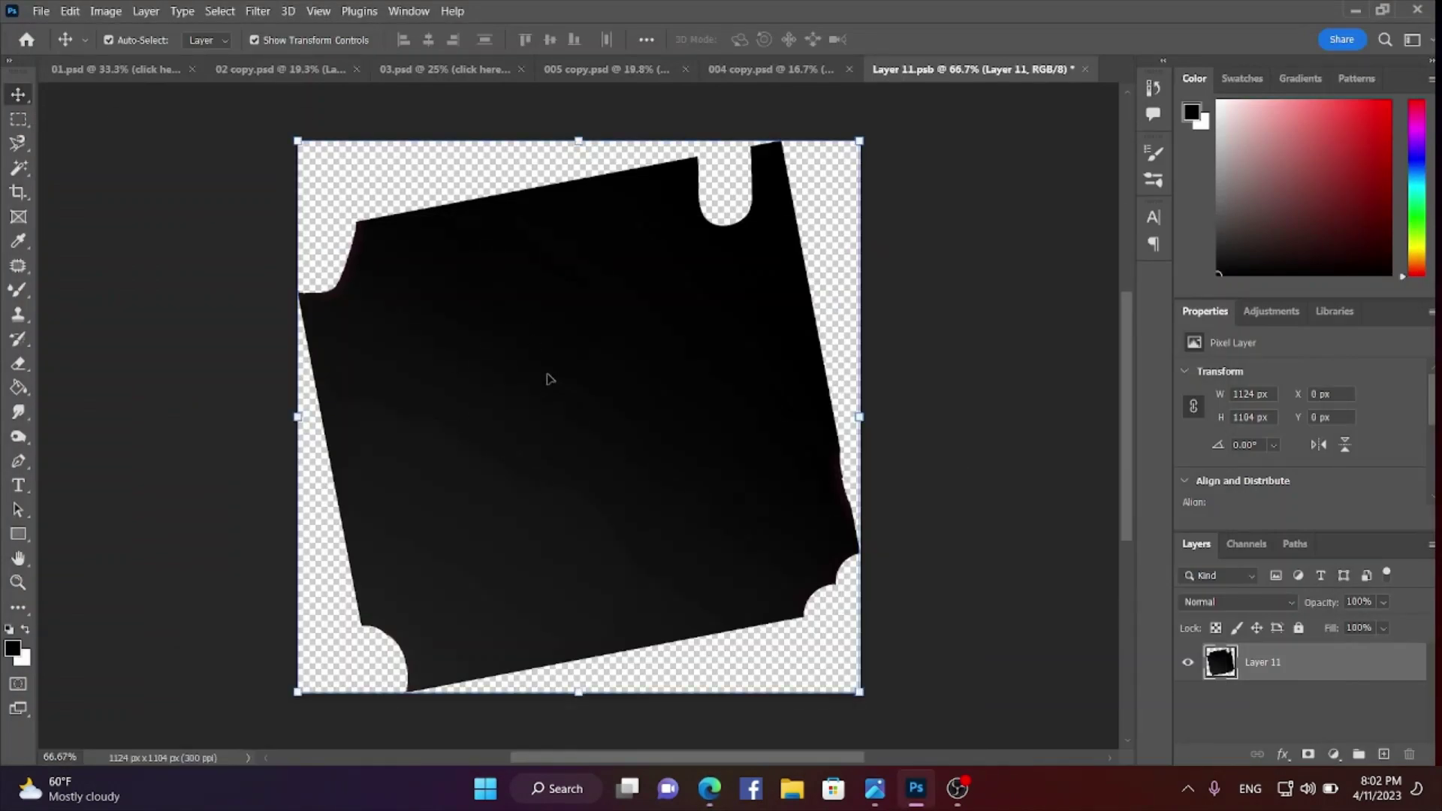
Paste the baby photo into the smart object, move it over the black shape at X -213 px, Y -33 px, and rotate it about -4°
key(ctrl+v)
drag(709, 372, 626, 380)
drag(944, 419, 957, 392)
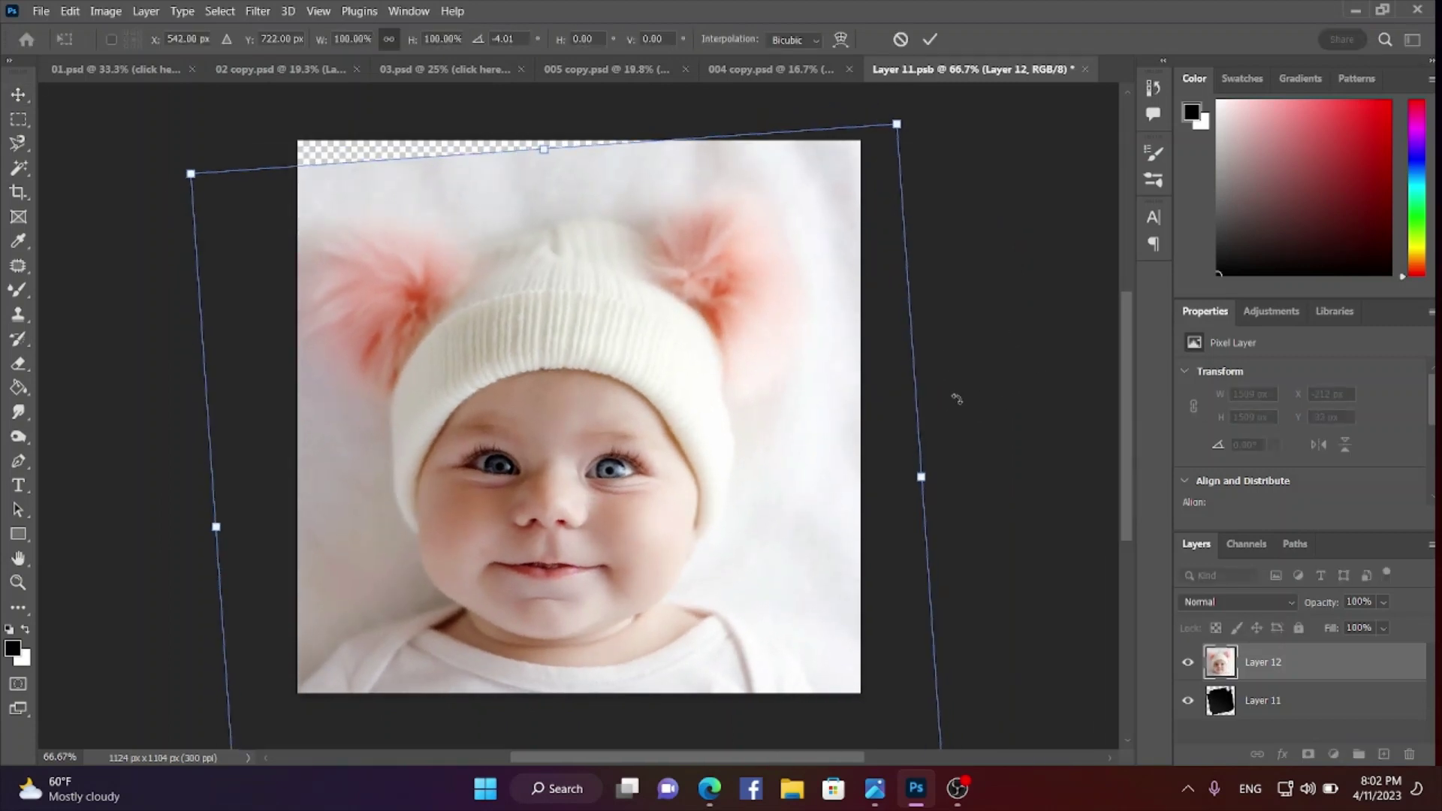
key(Escape)
At 51% opacity, shrink and tilt the baby photo to about 1406 px wide at X -141 px, Y -53 px, covering the black shape
click(1383, 602)
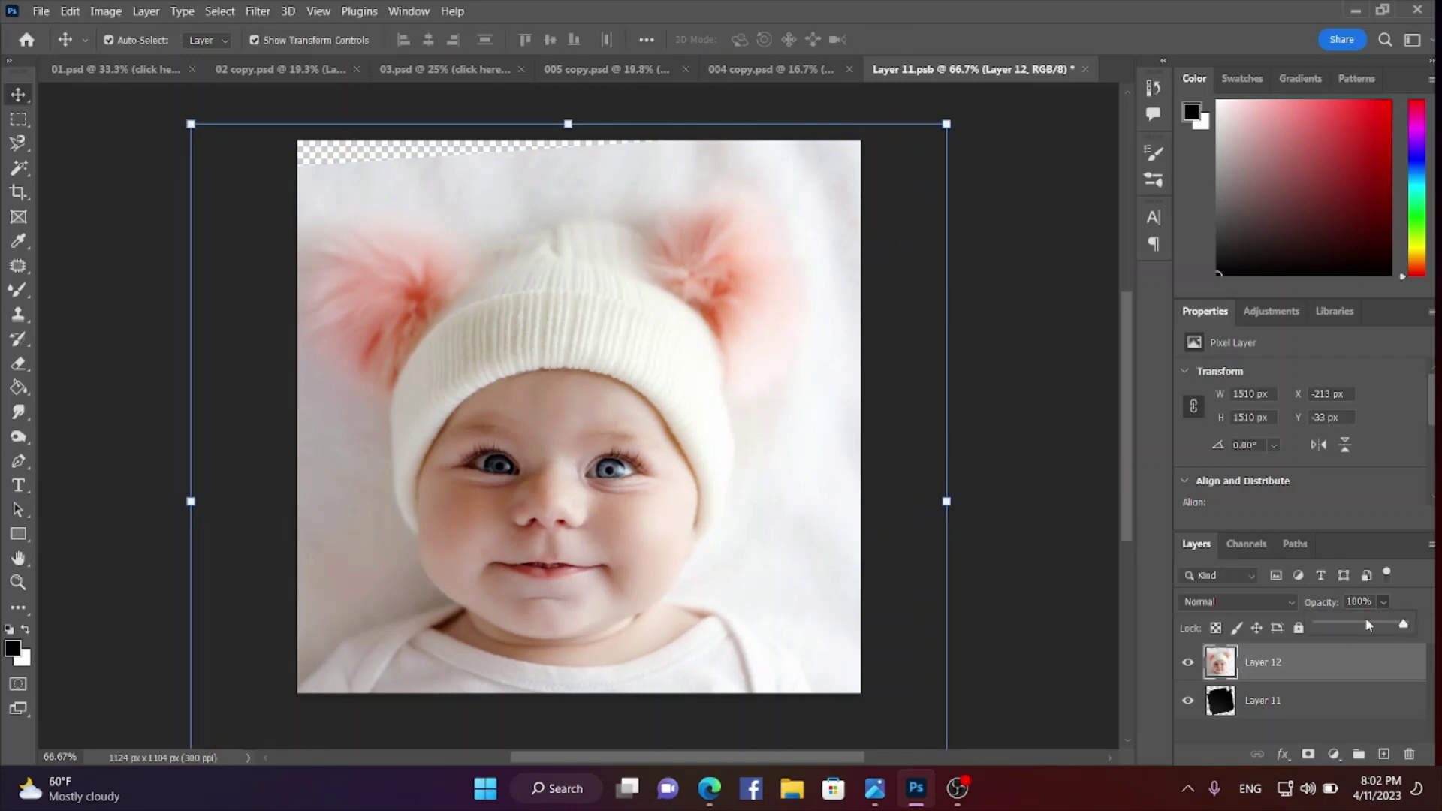
drag(1369, 626, 1363, 628)
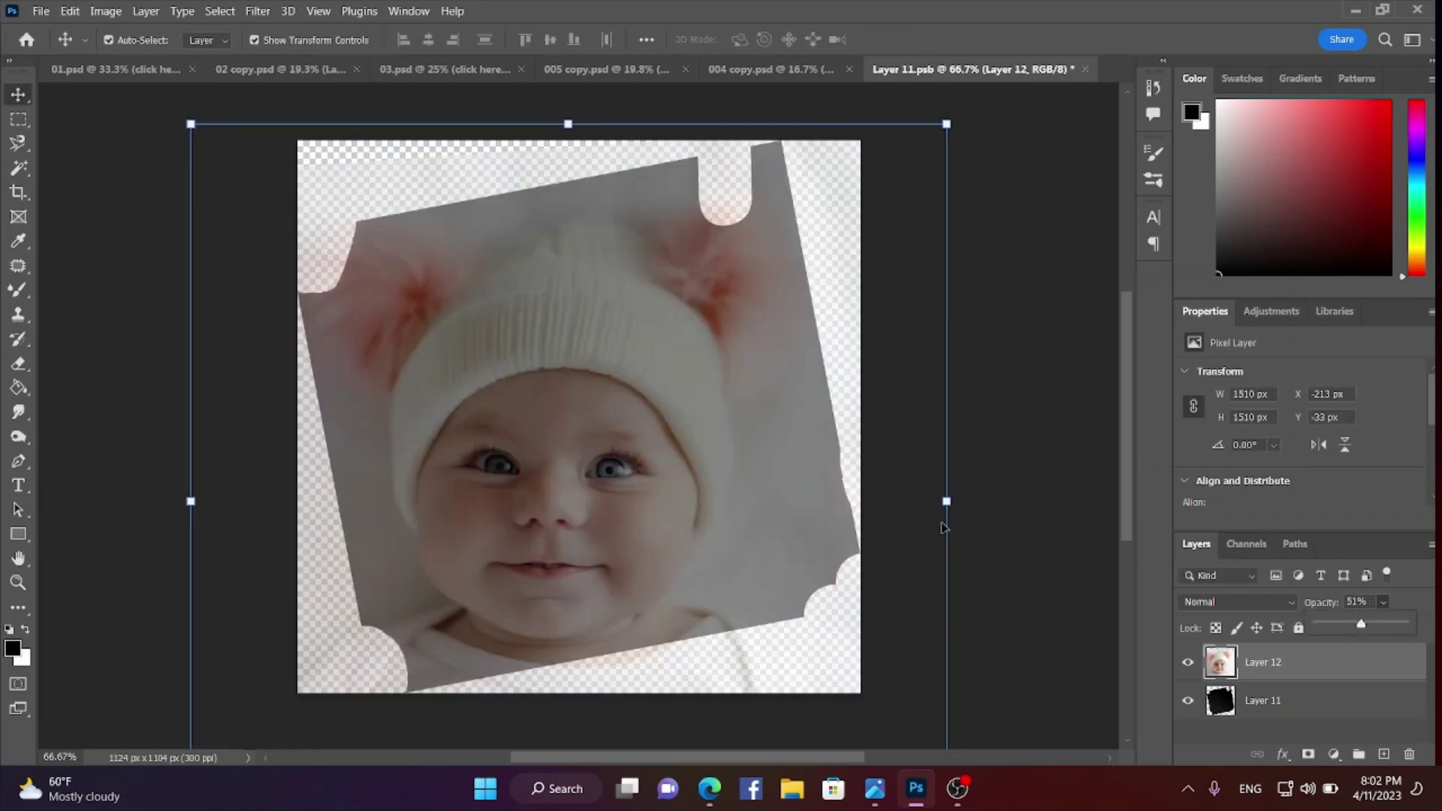
drag(946, 501, 909, 505)
drag(190, 502, 244, 502)
drag(533, 555, 537, 518)
drag(1099, 547, 1095, 526)
key(Return)
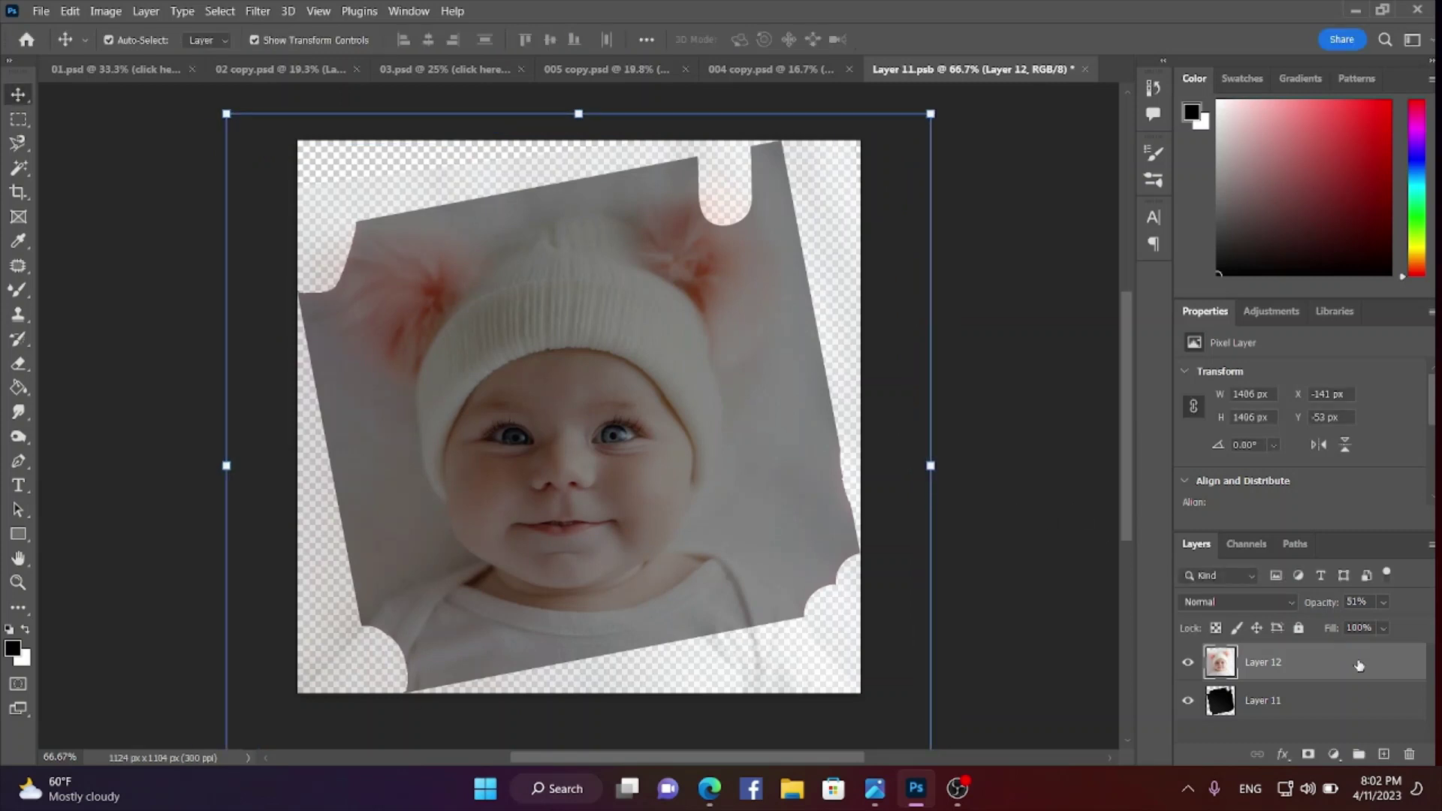
Return the baby photo's opacity to 100%, and save and close the smart object
click(1384, 602)
drag(1383, 625, 1428, 623)
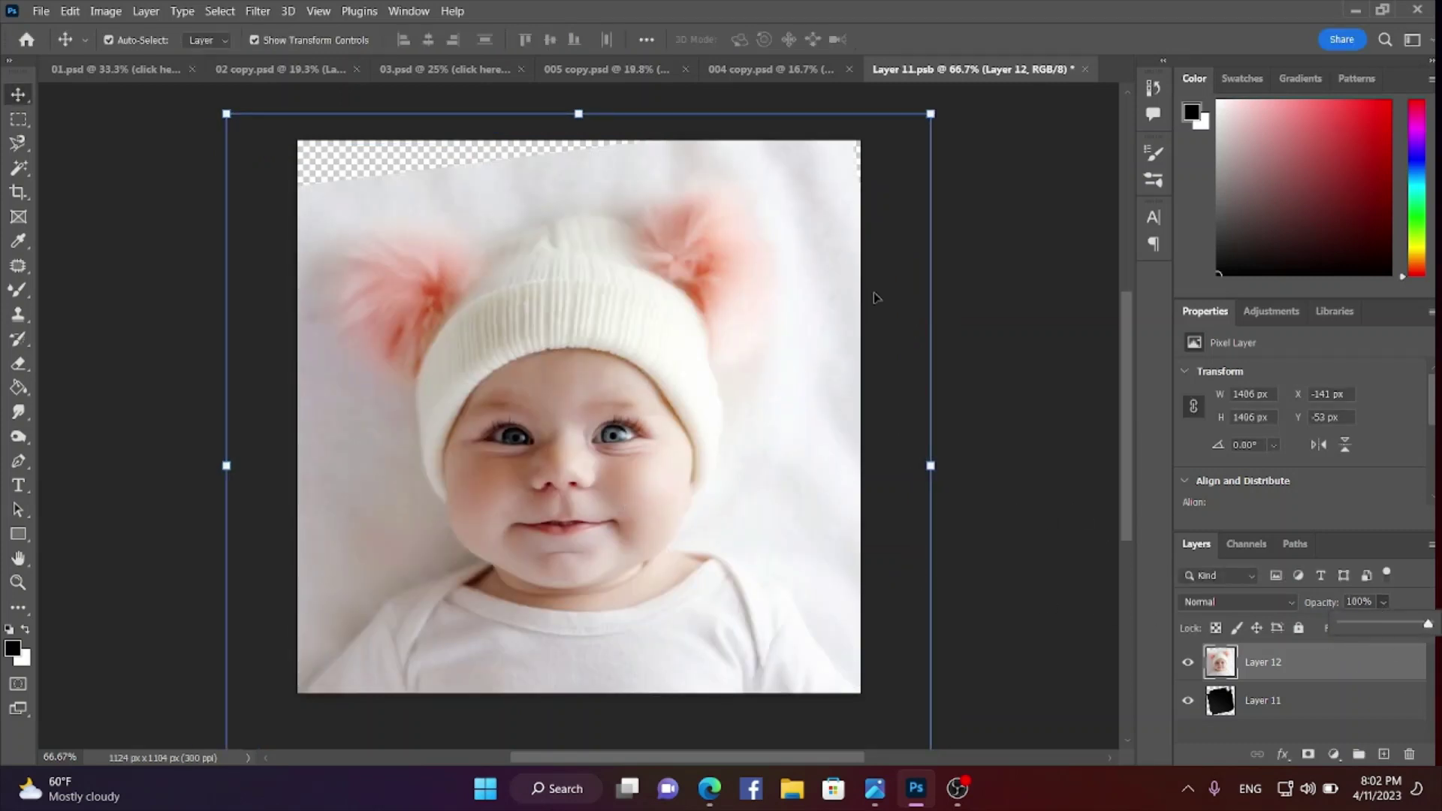
click(1085, 71)
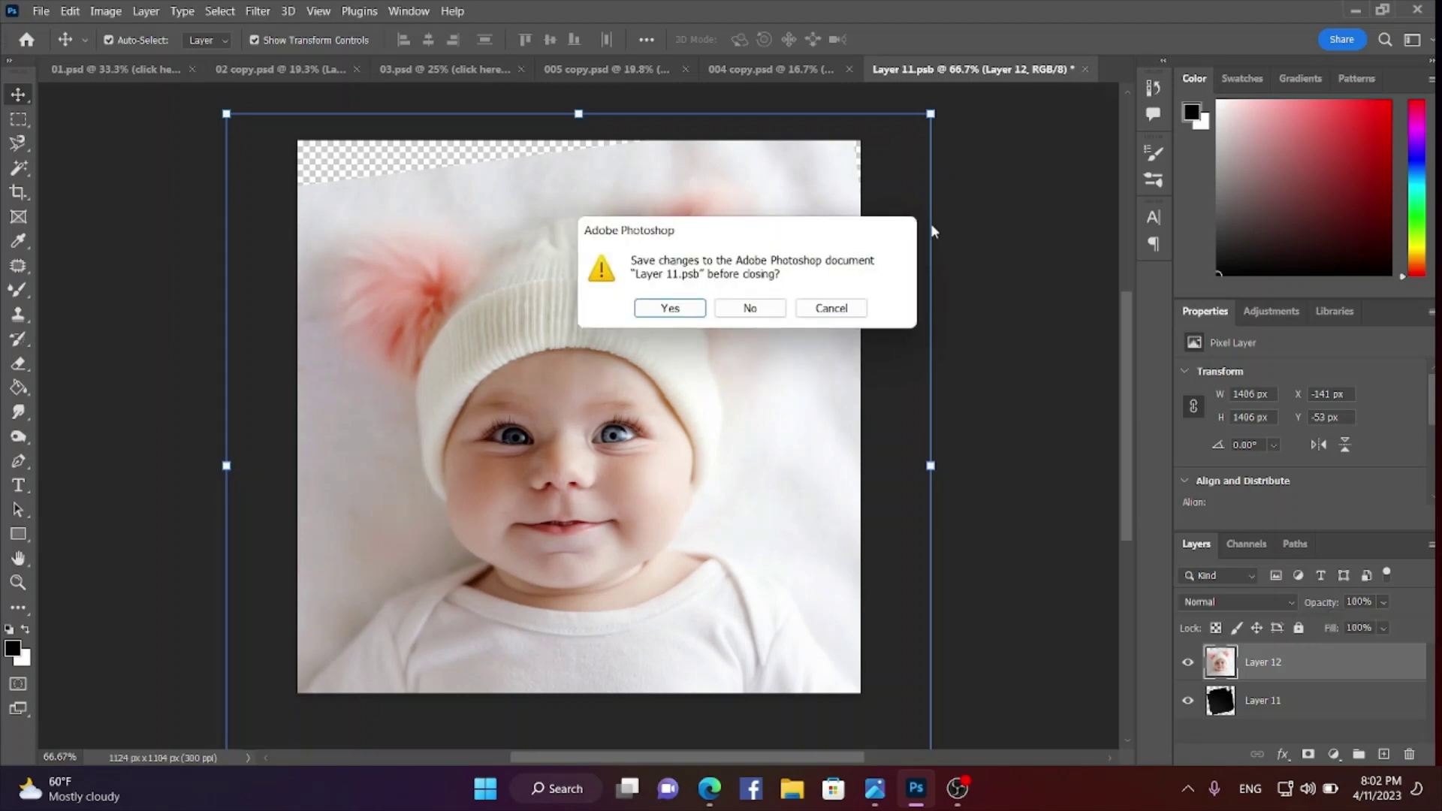
click(666, 308)
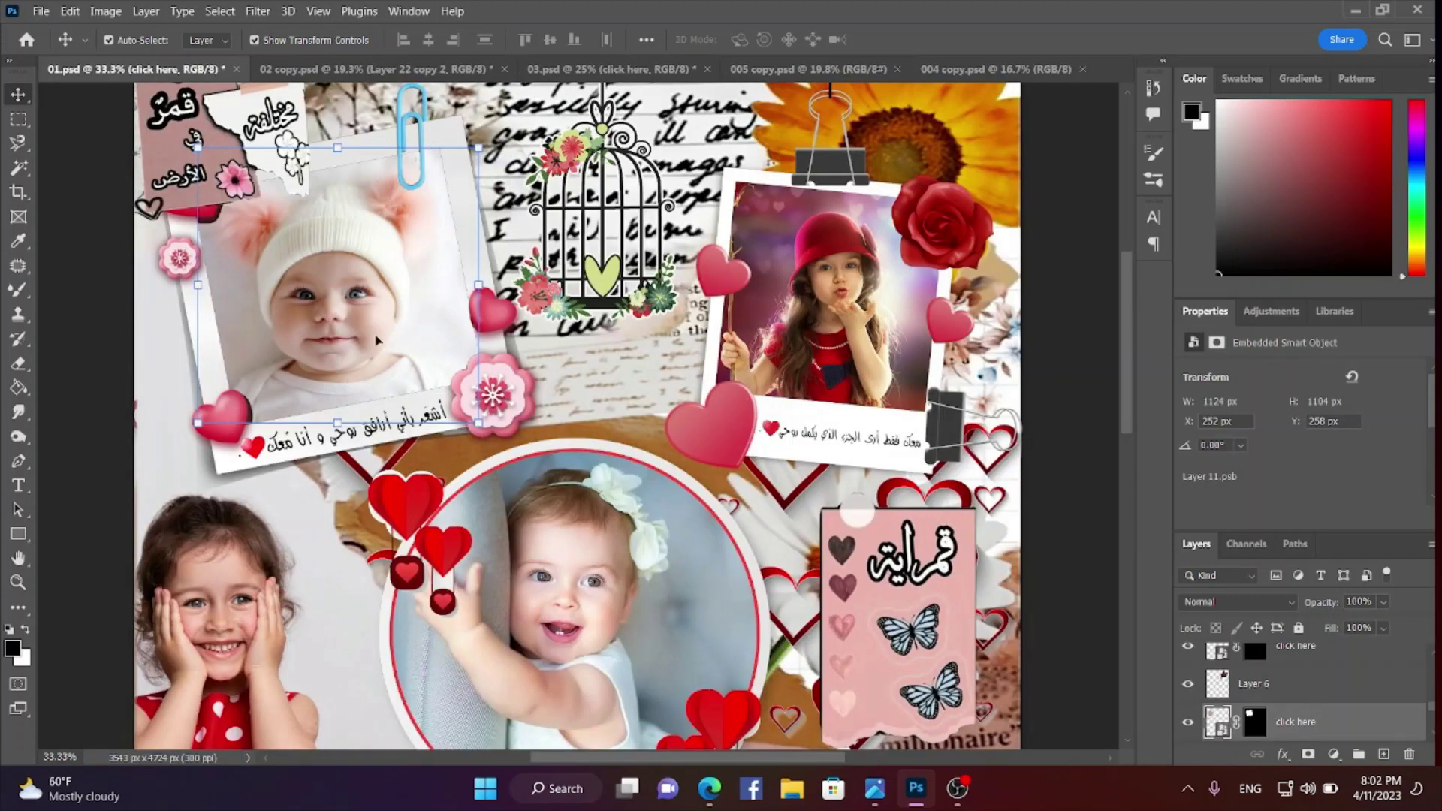
scroll(412, 411, up, 1)
scroll(578, 413, down, 2)
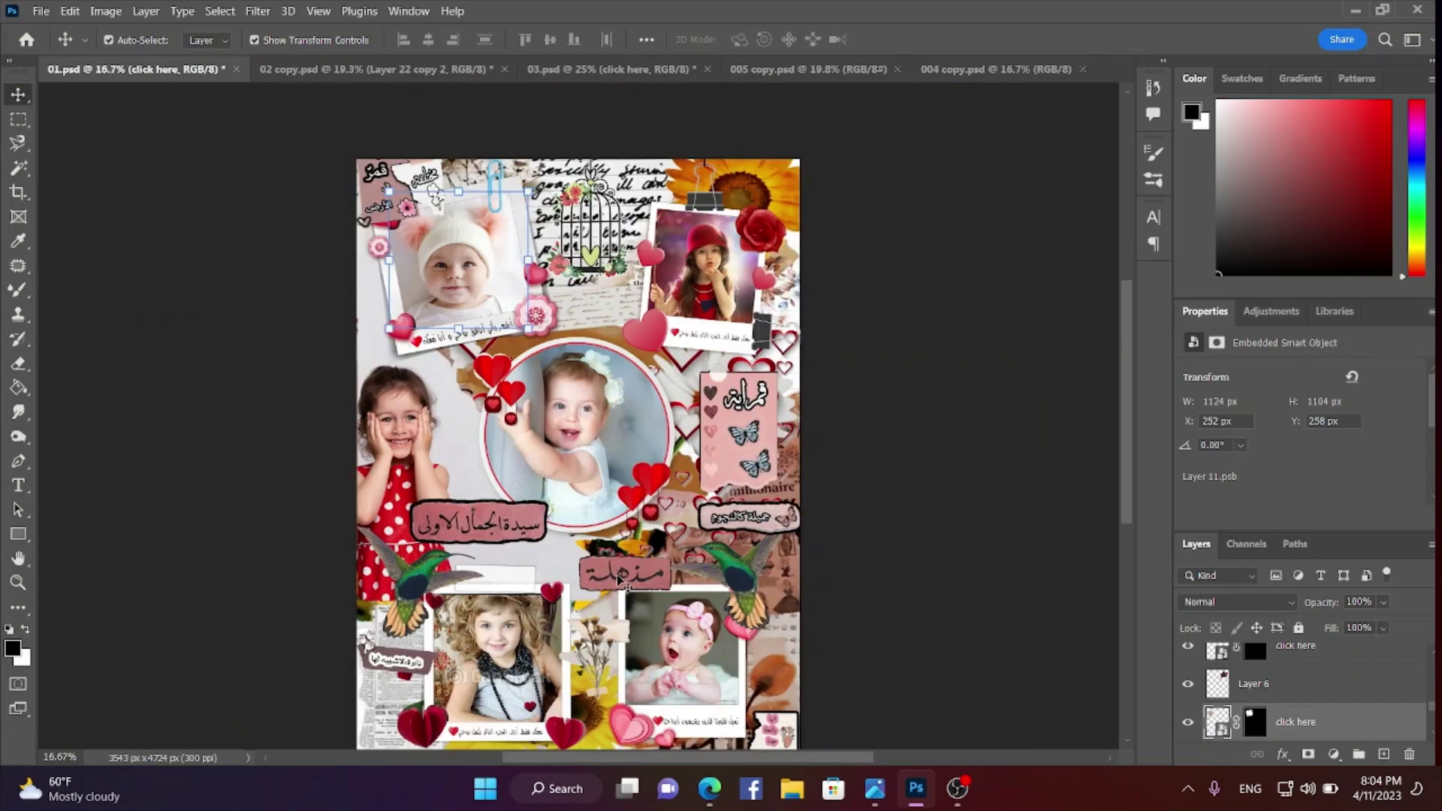
scroll(819, 574, down, 1)
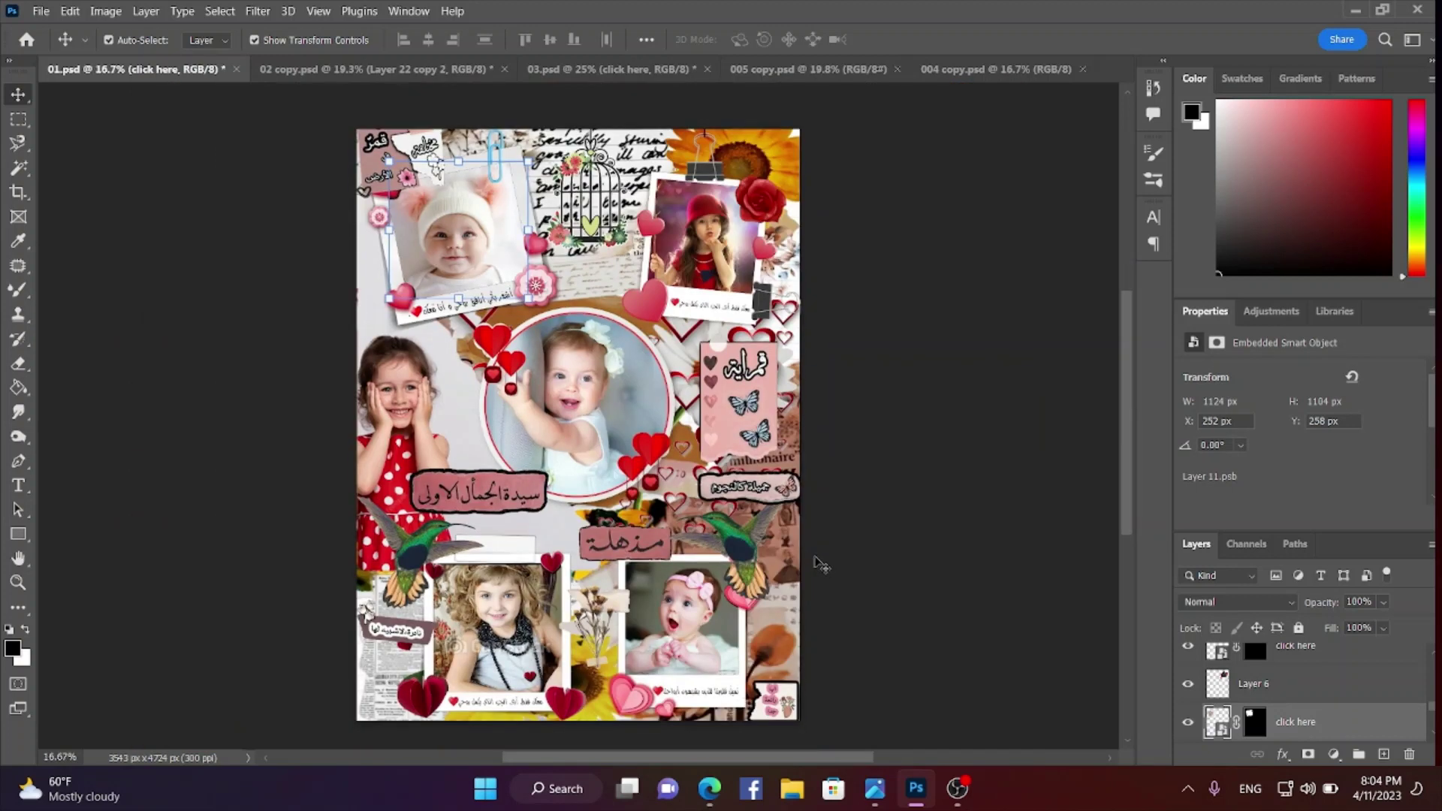
scroll(939, 515, up, 1)
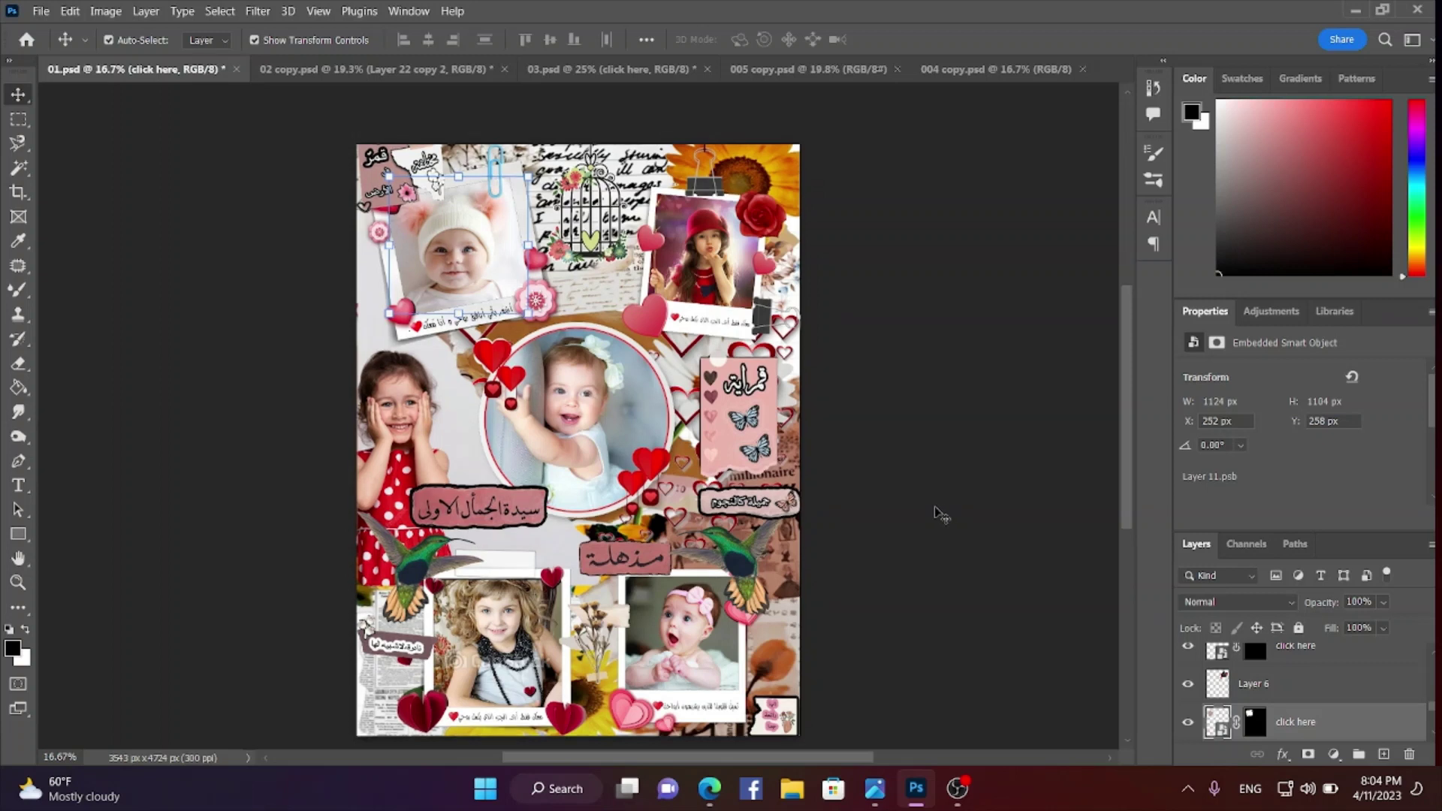
scroll(937, 514, down, 1)
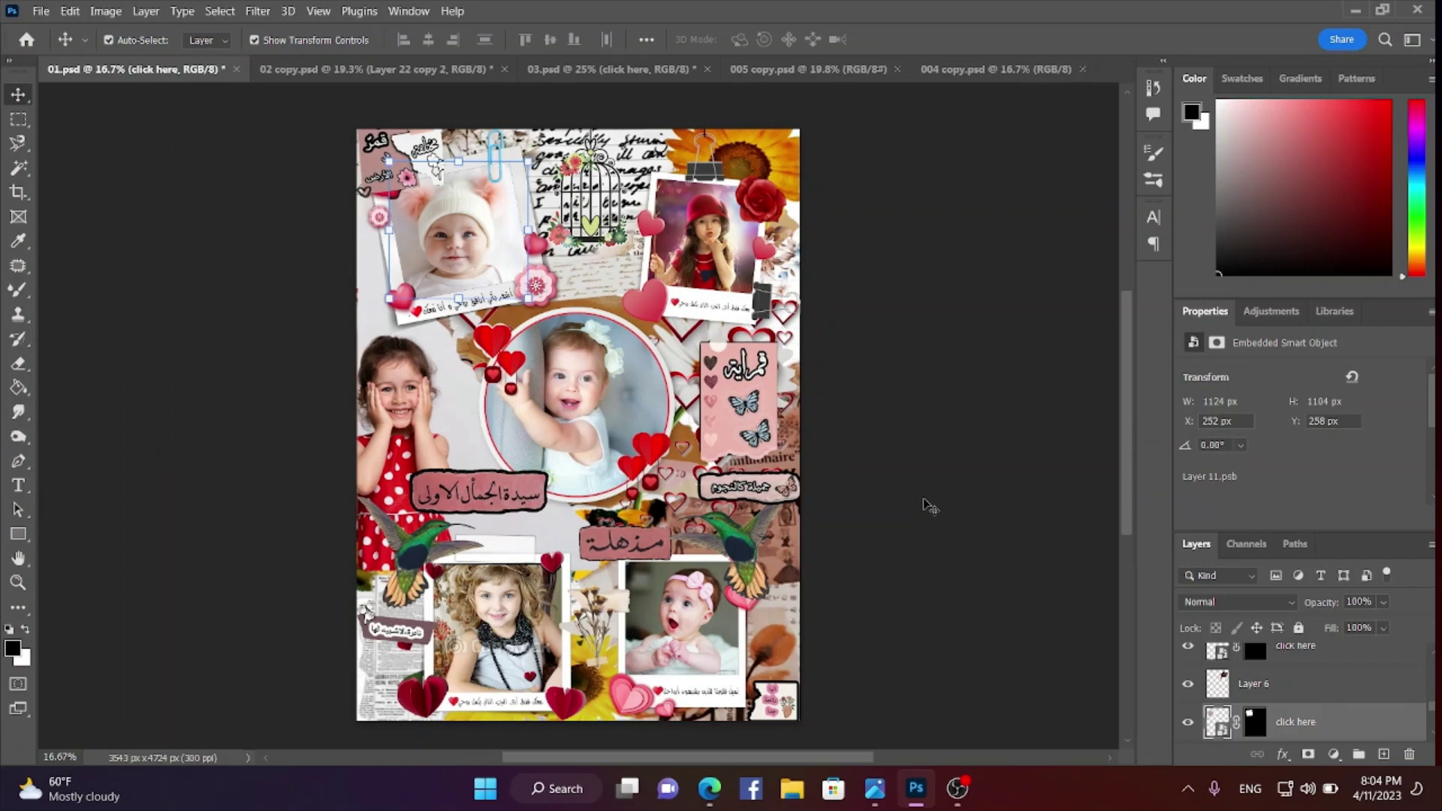
key(ctrl)
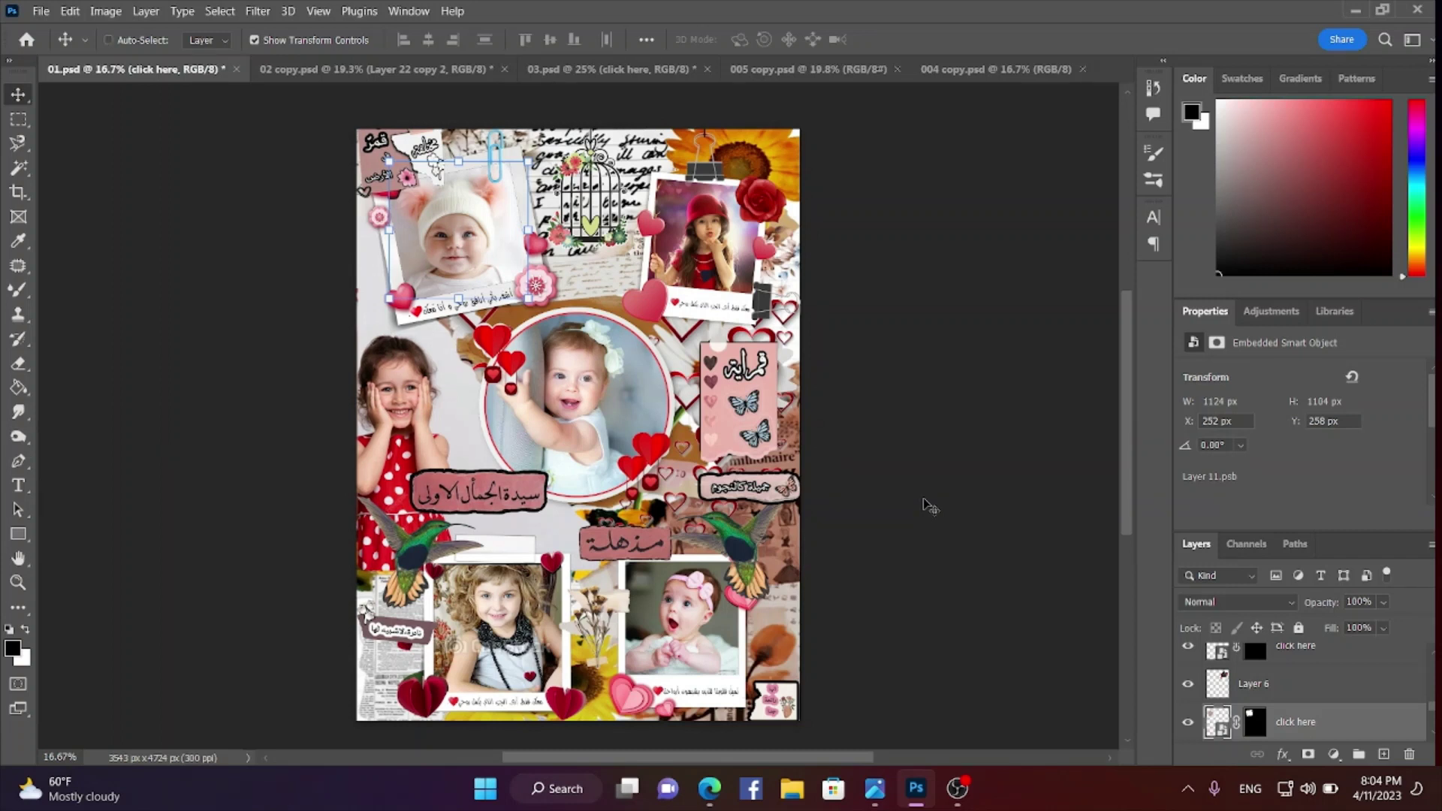